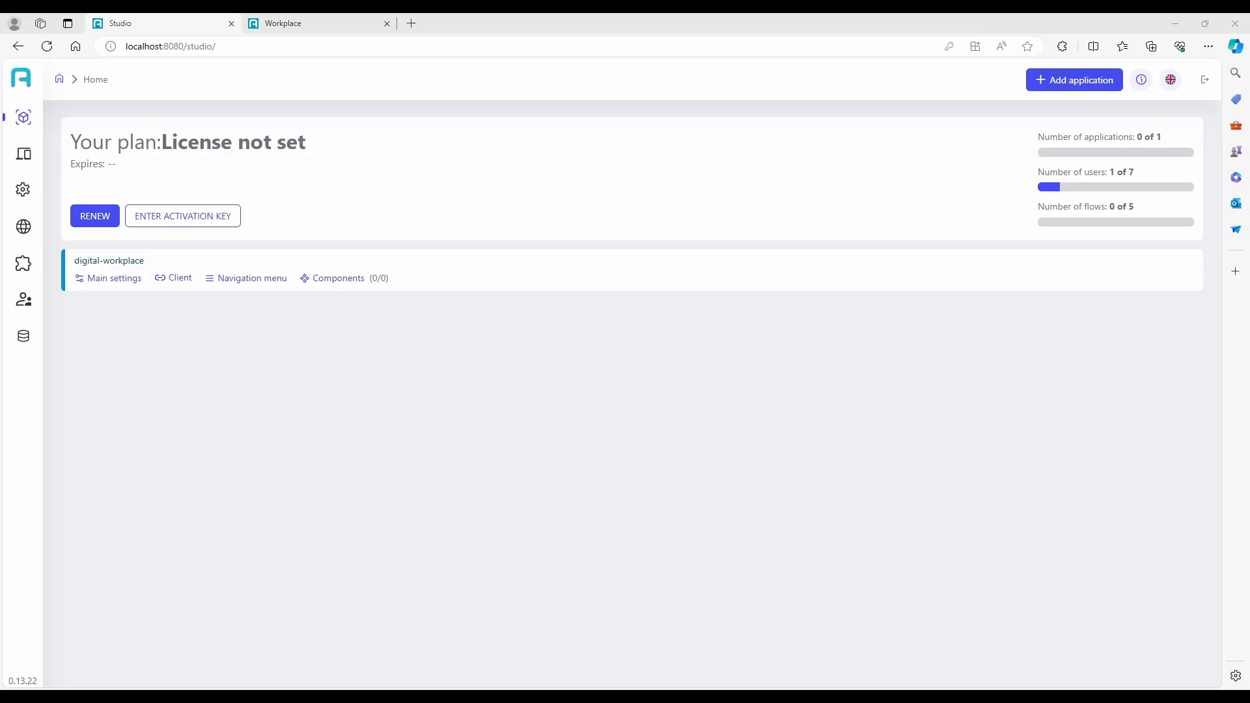
Create a new component from the component list.
click(28, 155)
click(46, 179)
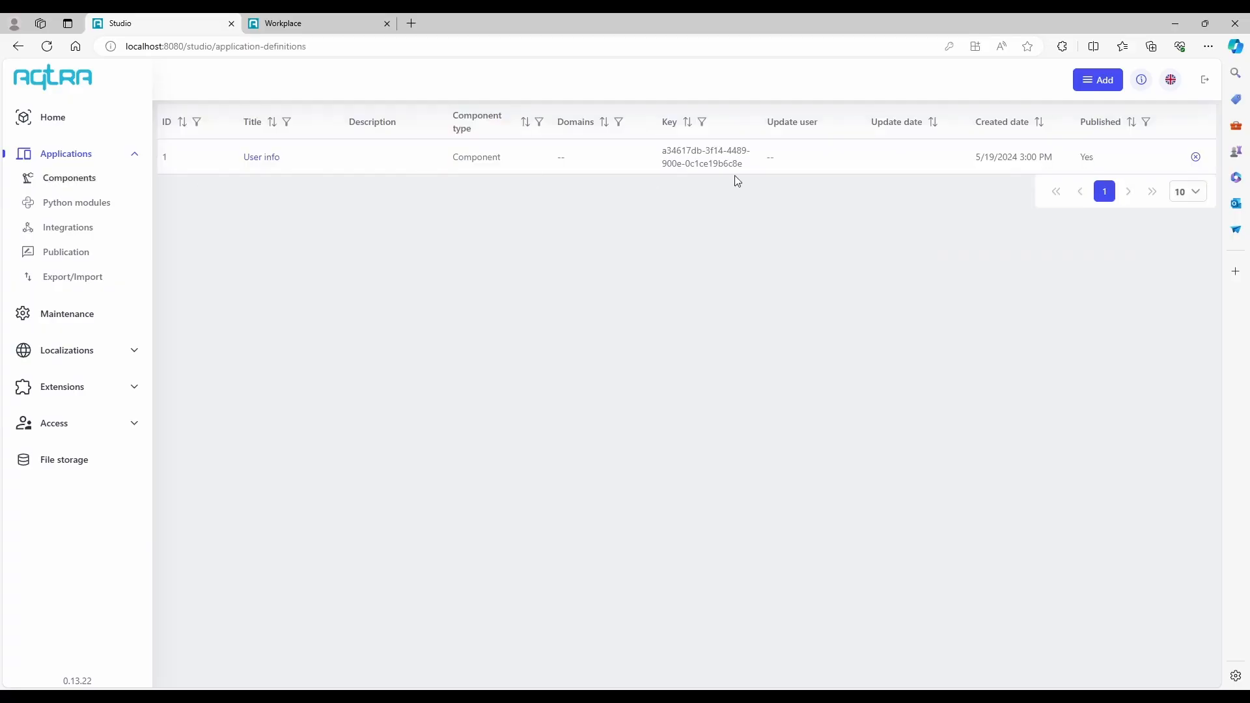
click(1117, 82)
click(1100, 105)
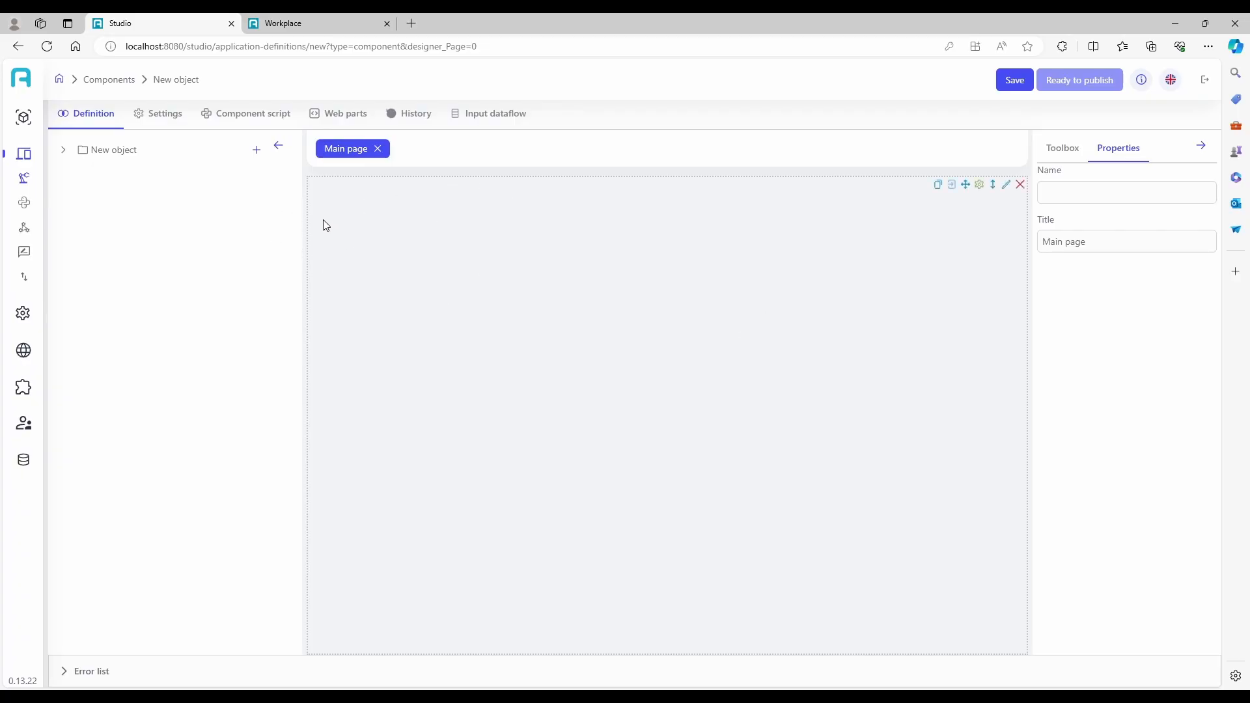
Add three new properties to the new object's definition.
click(257, 151)
click(257, 151)
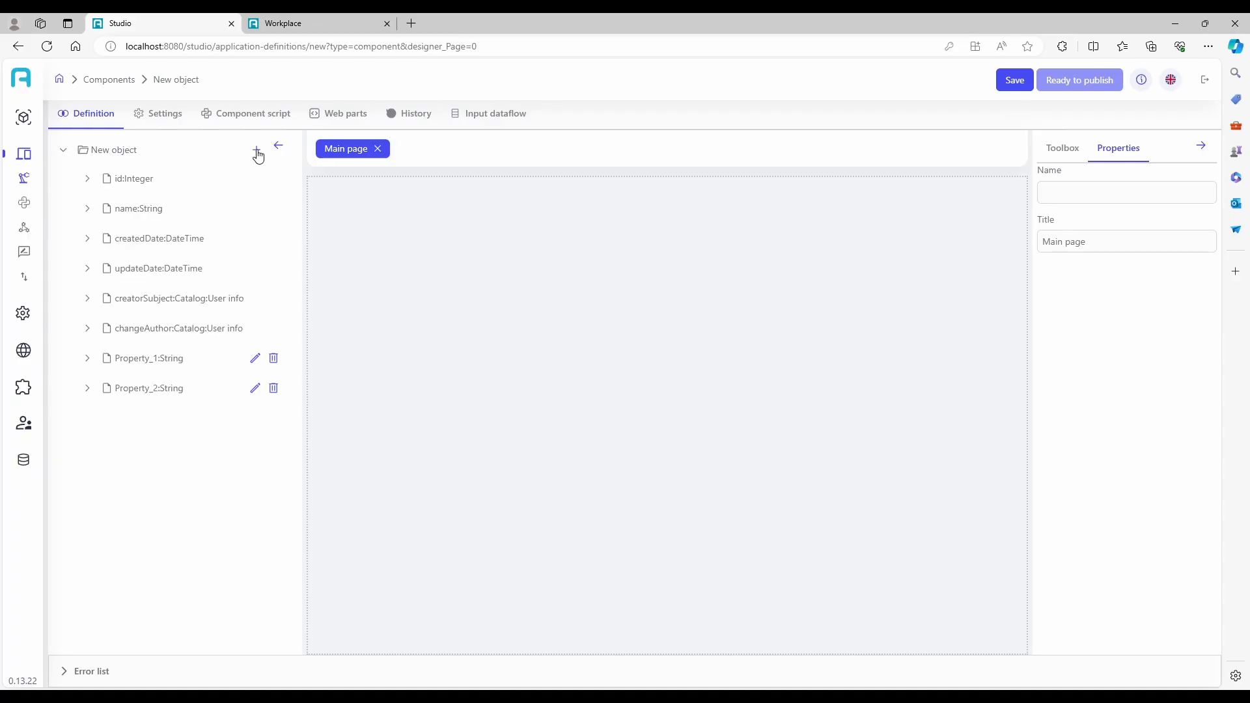
click(257, 151)
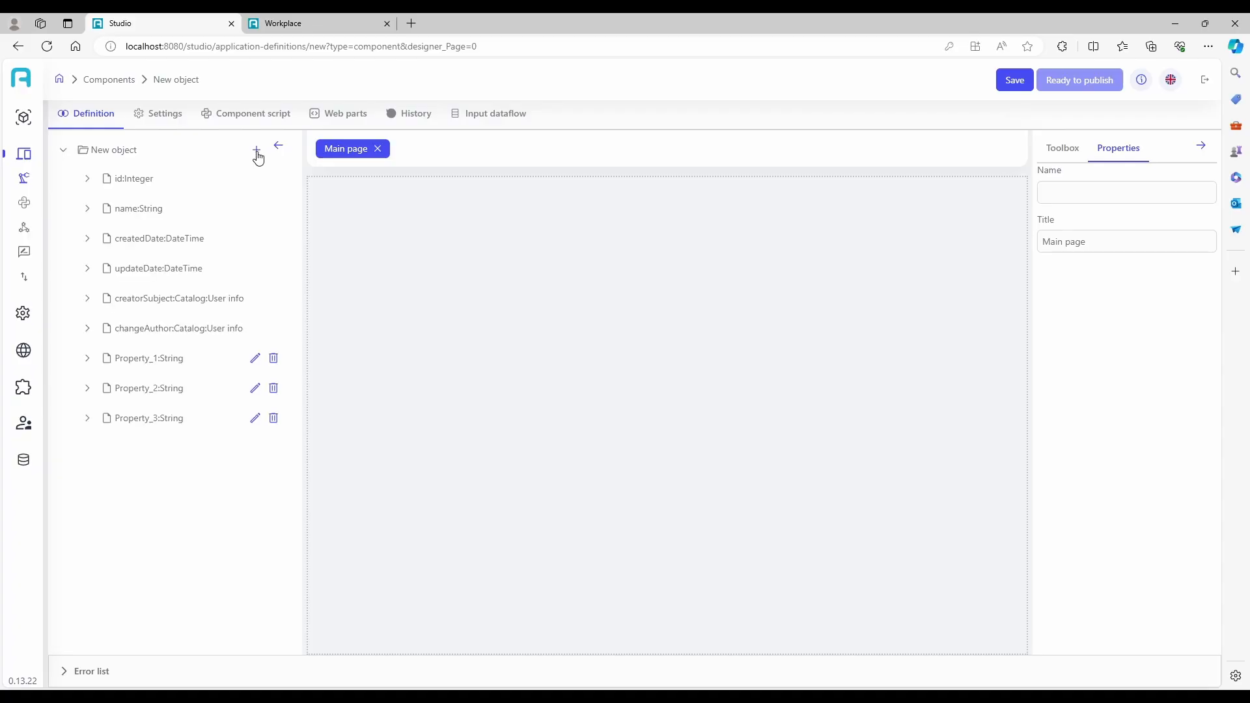
Rename Property_1 as product_number, make it the primary key and give it the title "Product number".
click(255, 359)
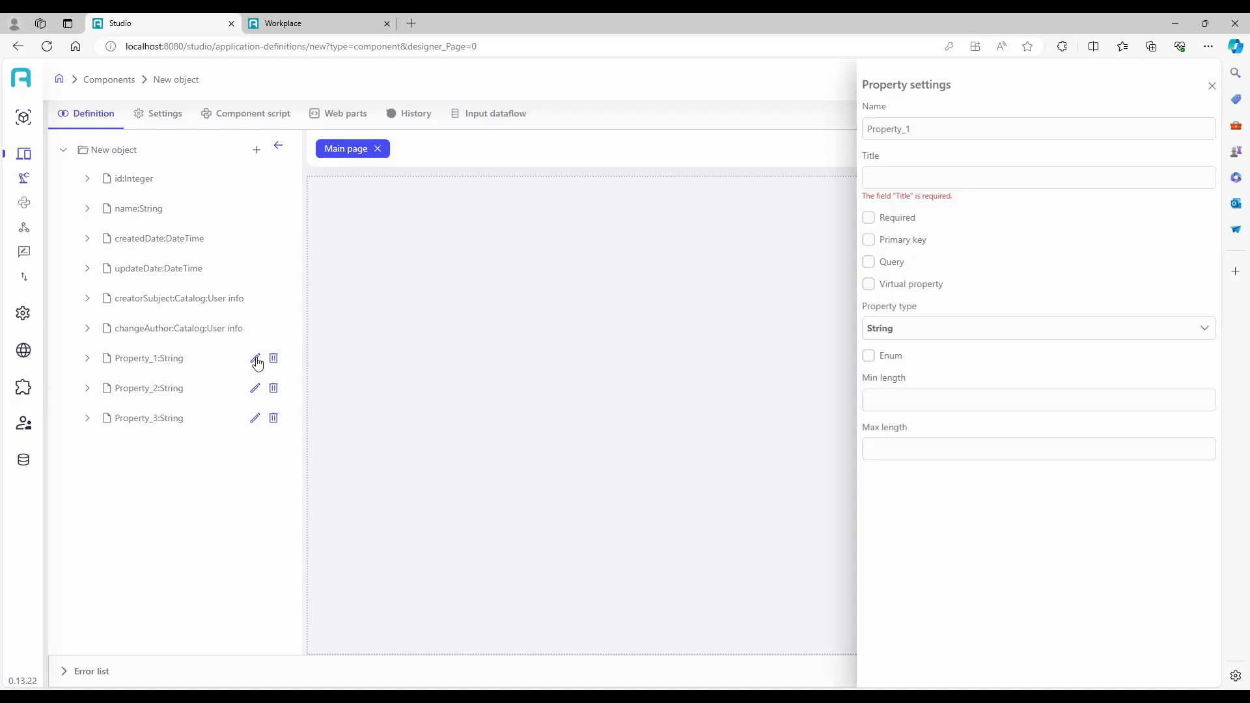
double_click(971, 130)
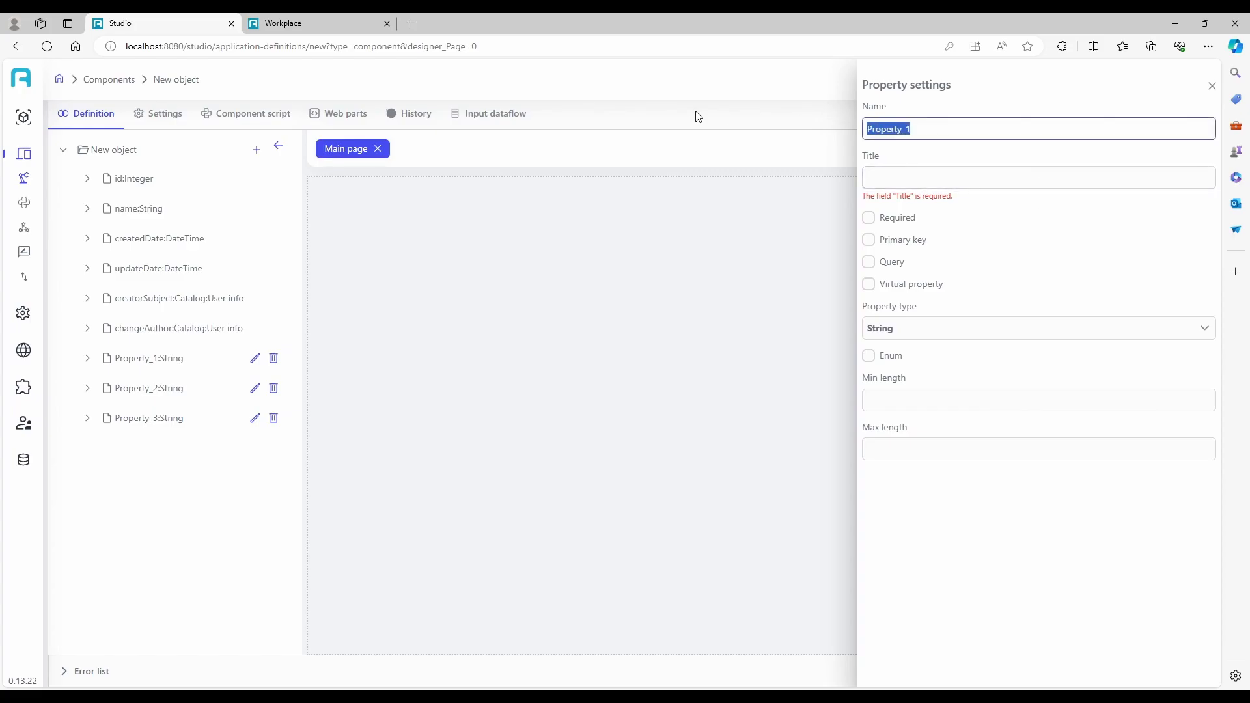
text(product_number)
click(869, 241)
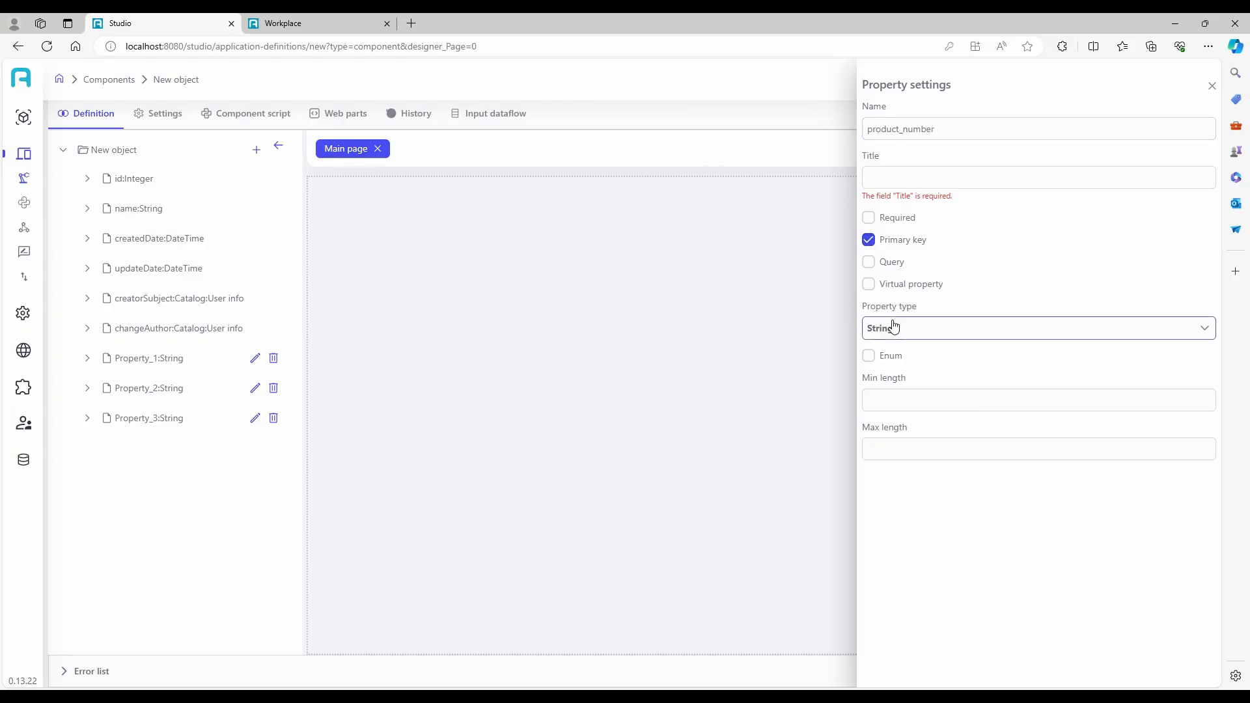
click(898, 179)
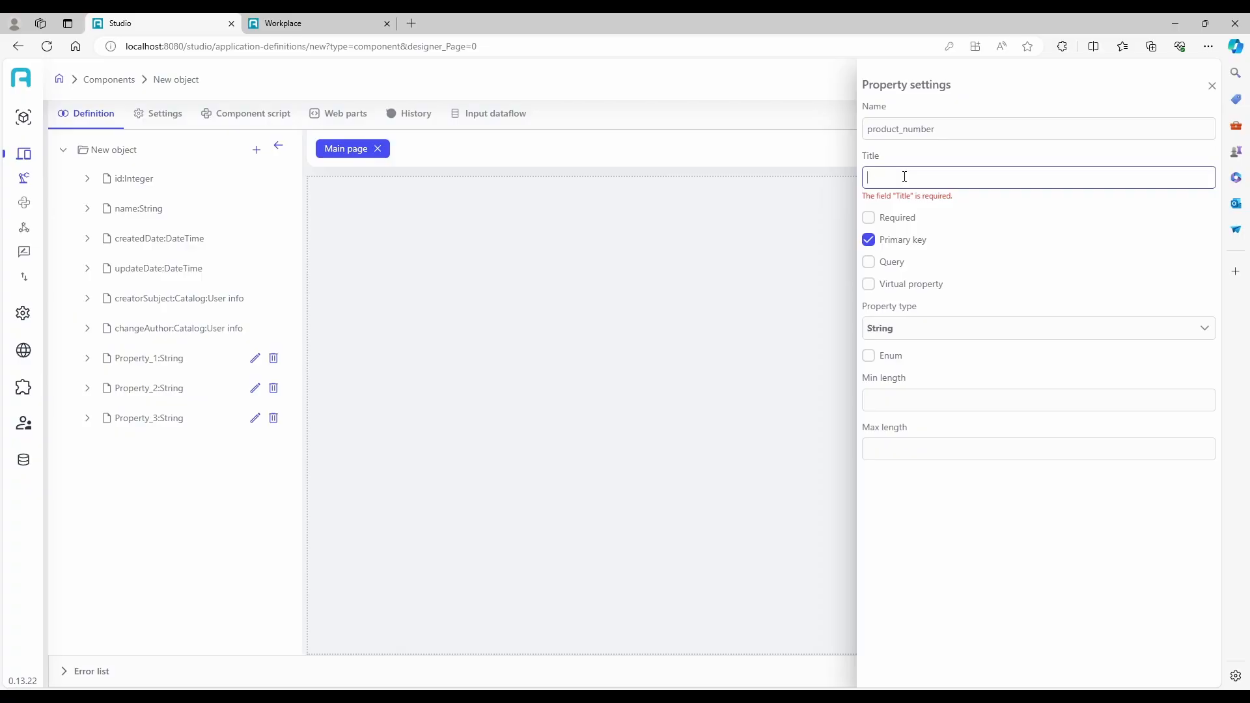
text(roduct numbwe)
key(BackSpace)
key(BackSpace)
text(er)
click(1211, 88)
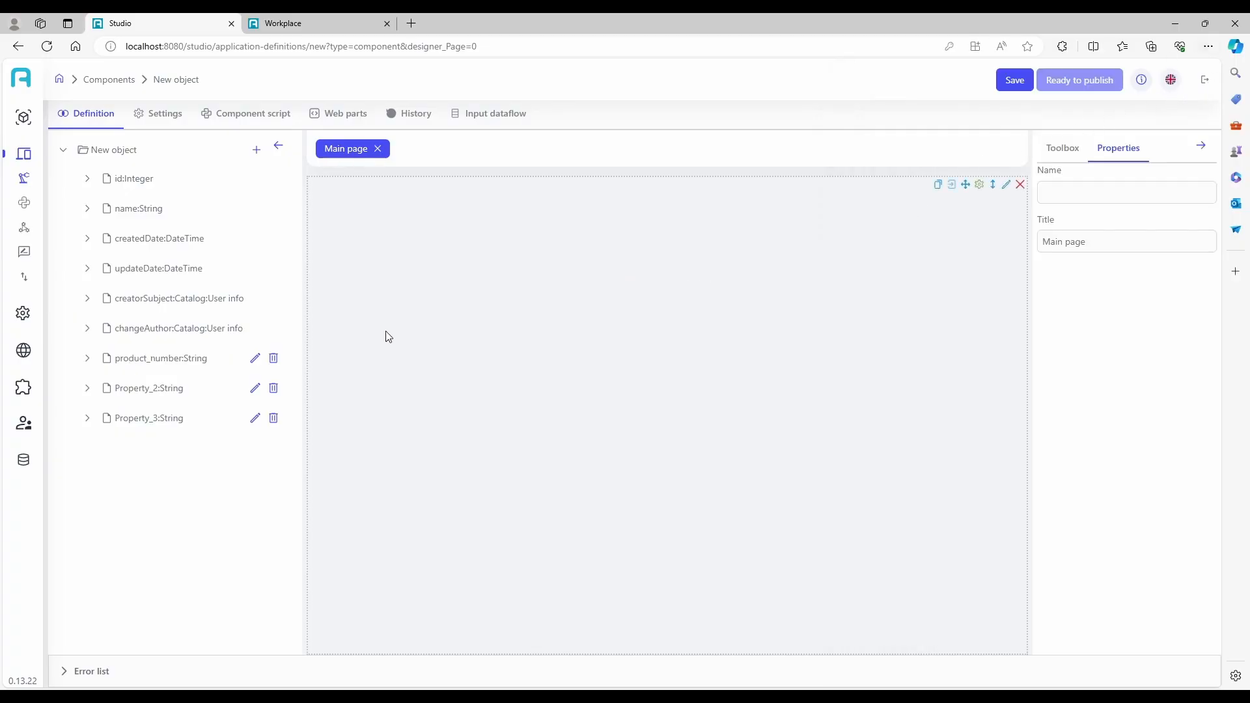
Rename Property_2 as product_name and give it the title "Product name".
click(255, 389)
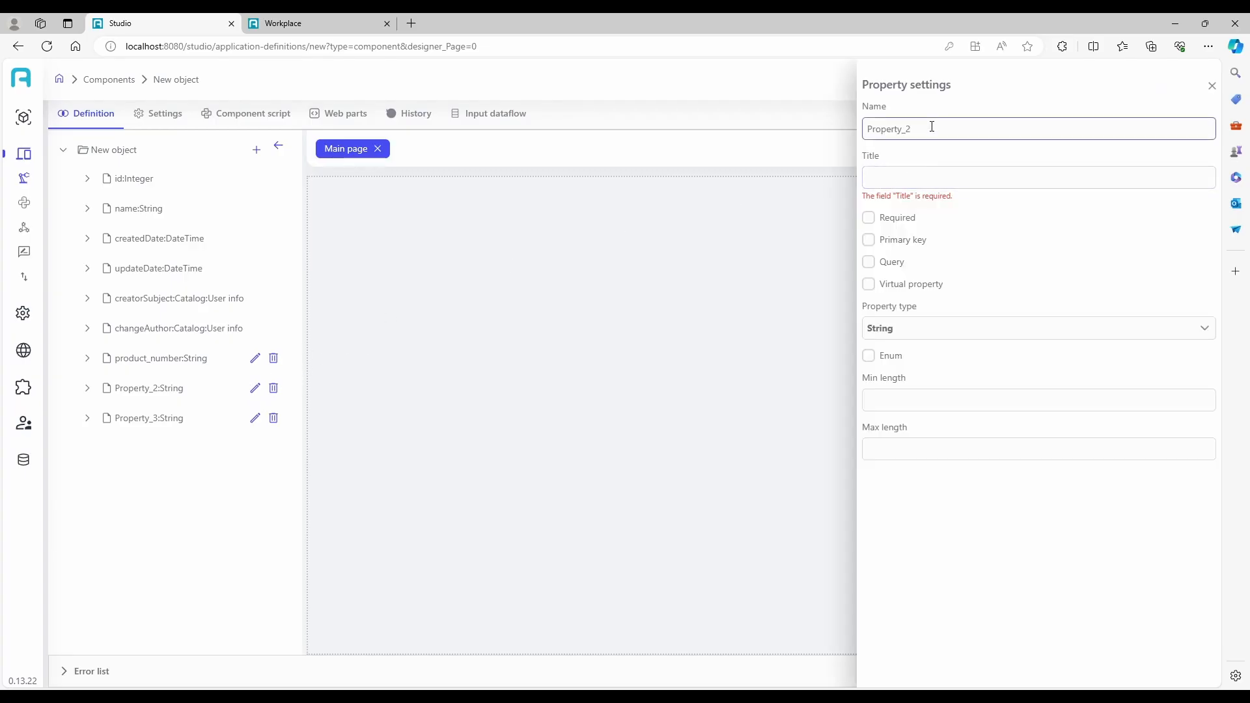
drag(932, 127, 732, 124)
text(product_name)
click(912, 179)
text(P)
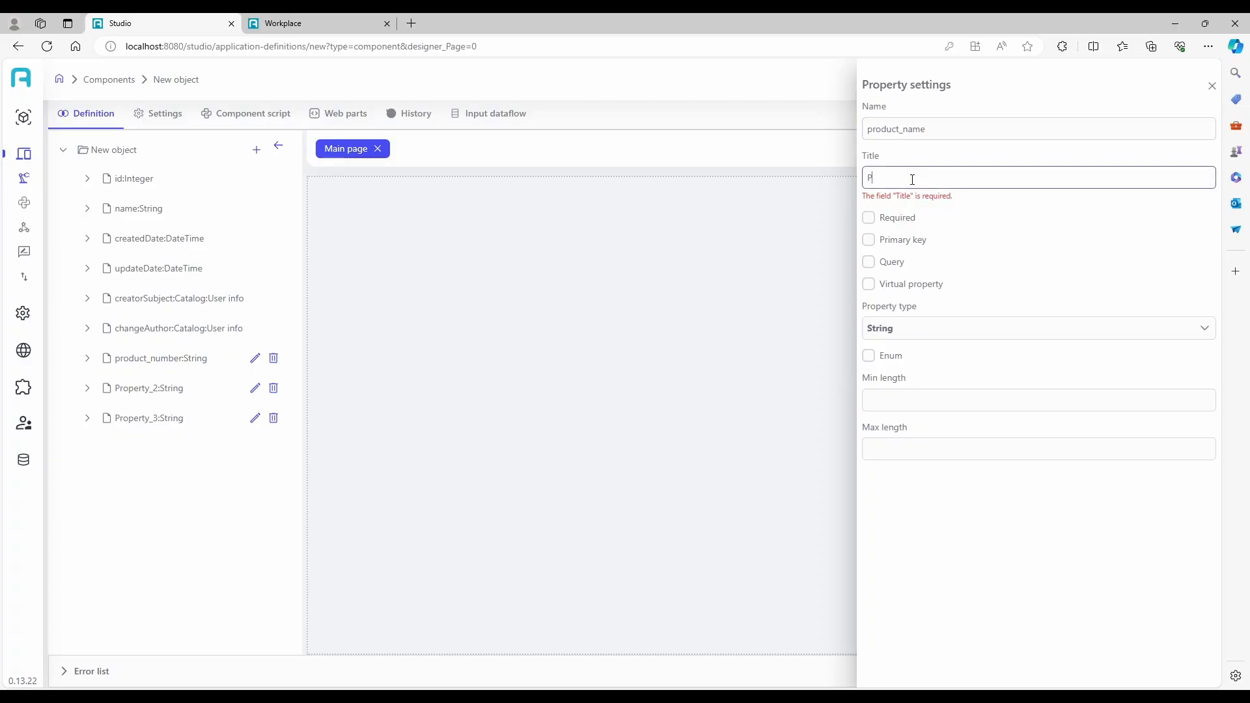
text(roduct name)
Rename Property_3 as product_price and give it the title "Product price".
click(253, 420)
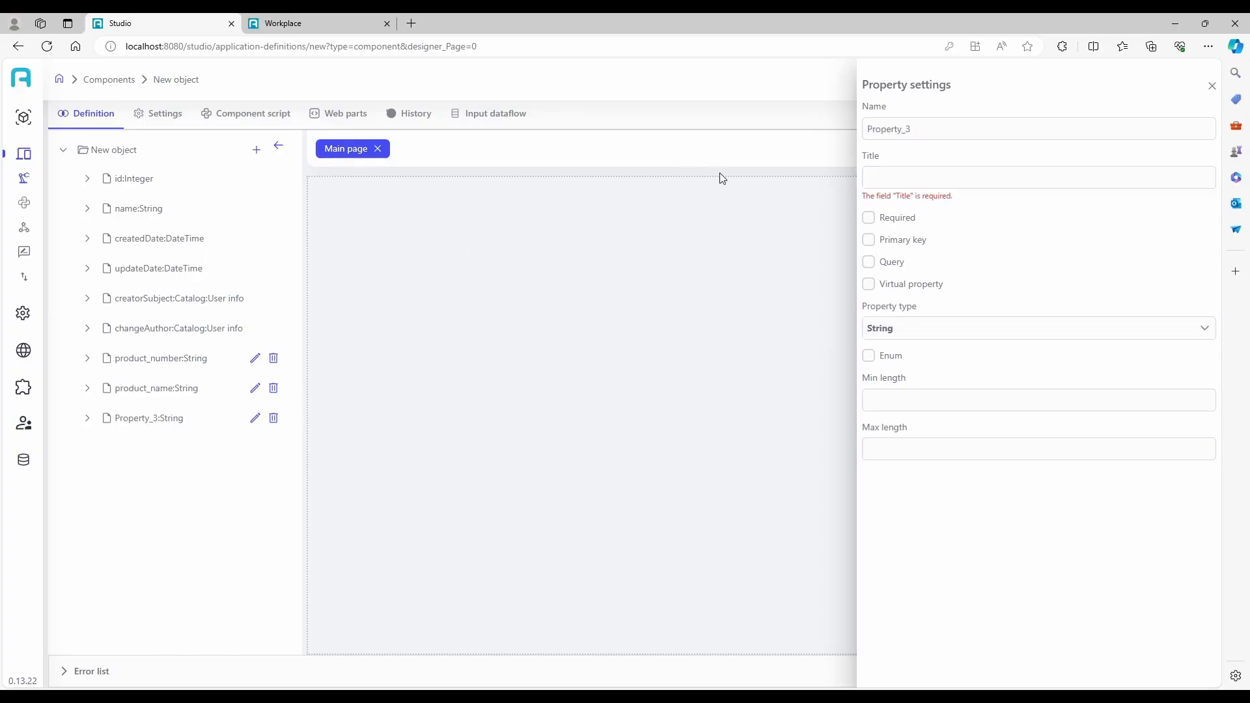
double_click(940, 128)
text(product)
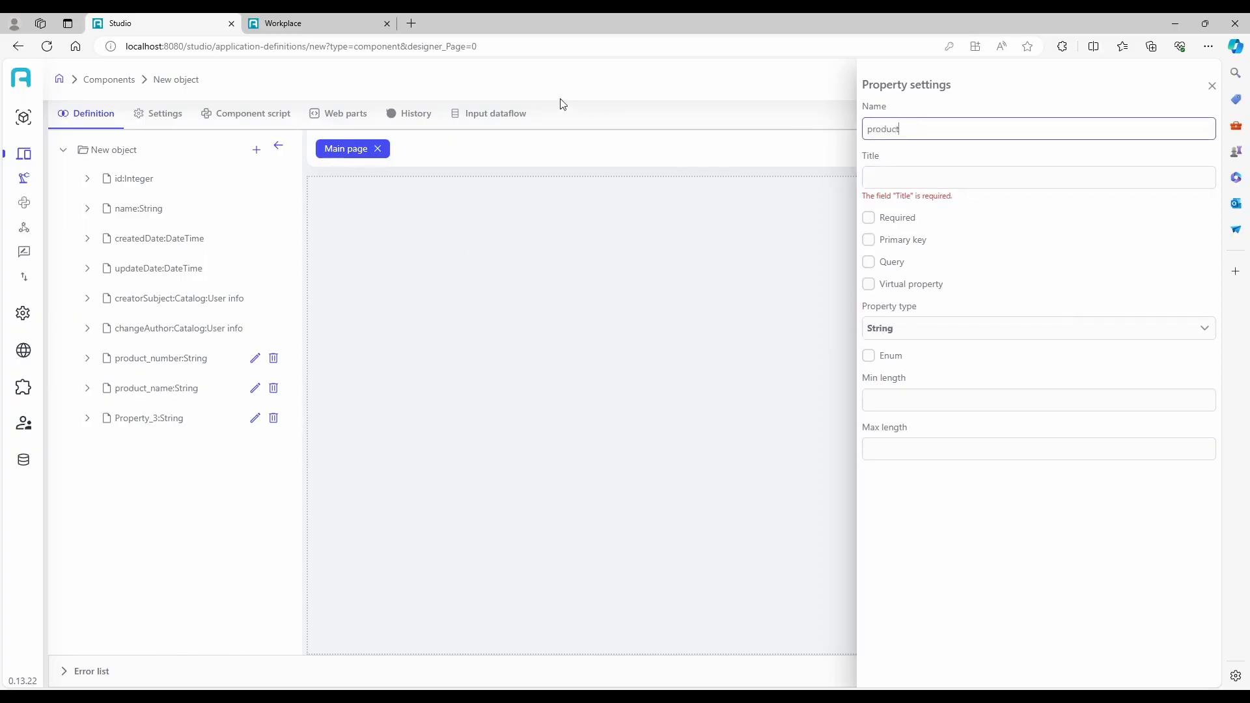
text(_price)
click(956, 172)
text(prod)
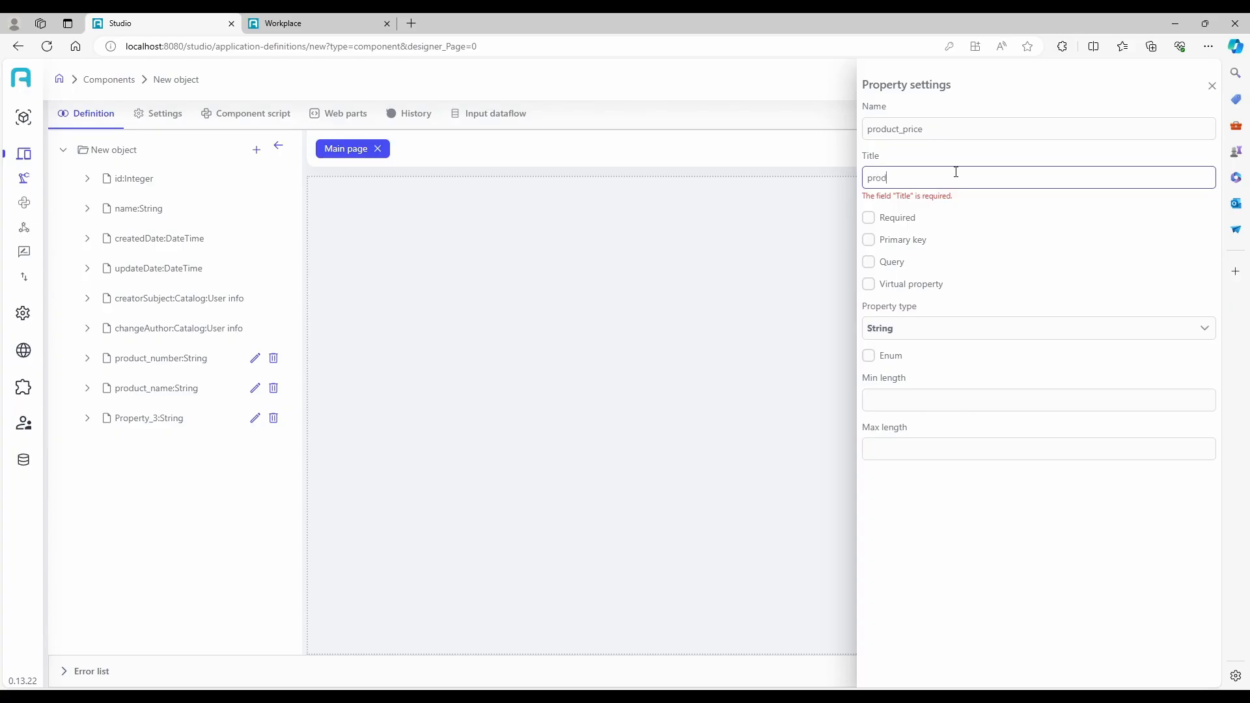
key(BackSpace)
key(BackSpace)
key(BackSpace)
text(uct)
key(ctrl+a)
key(BackSpace)
text(Product price)
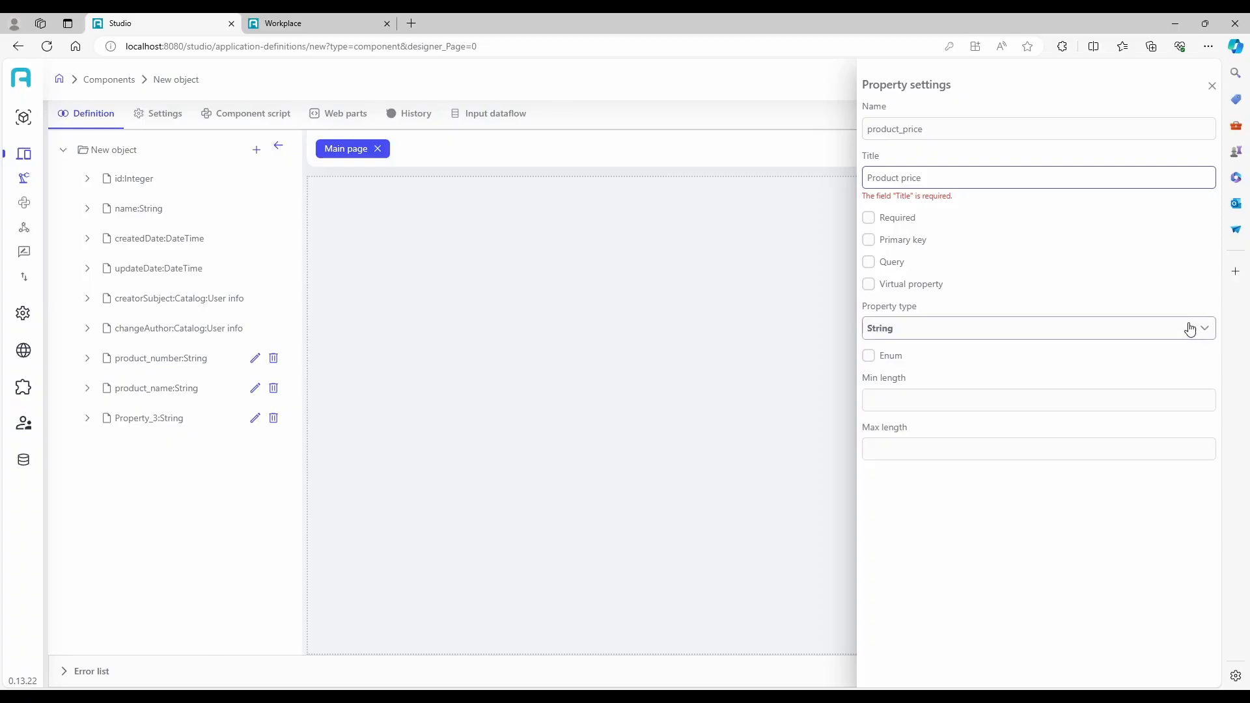
Set the product_price property's type to Integer and close its settings.
click(931, 327)
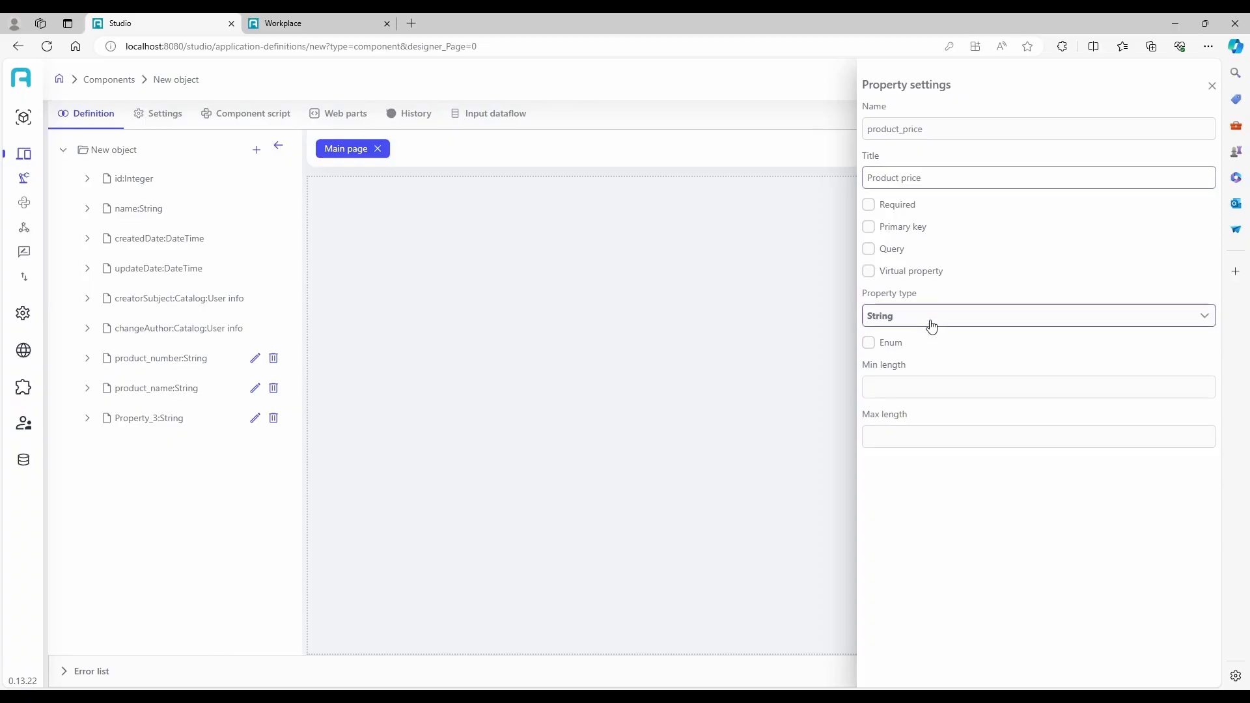
click(898, 428)
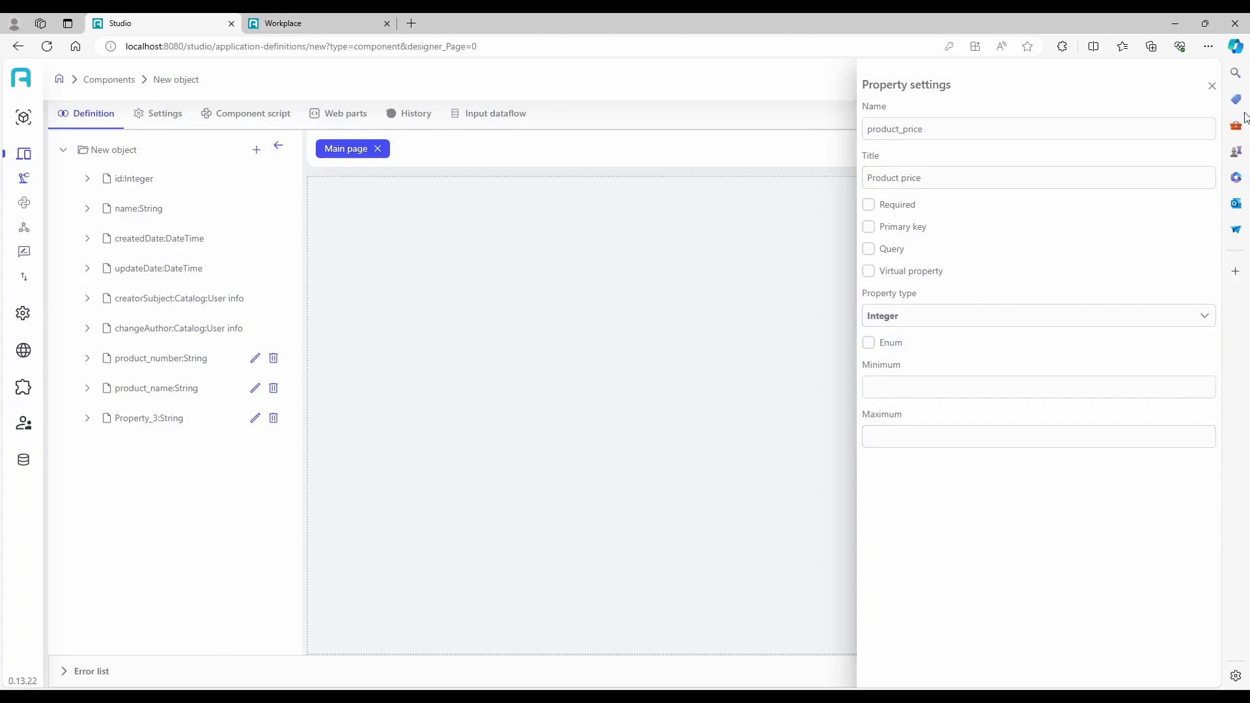
click(1212, 86)
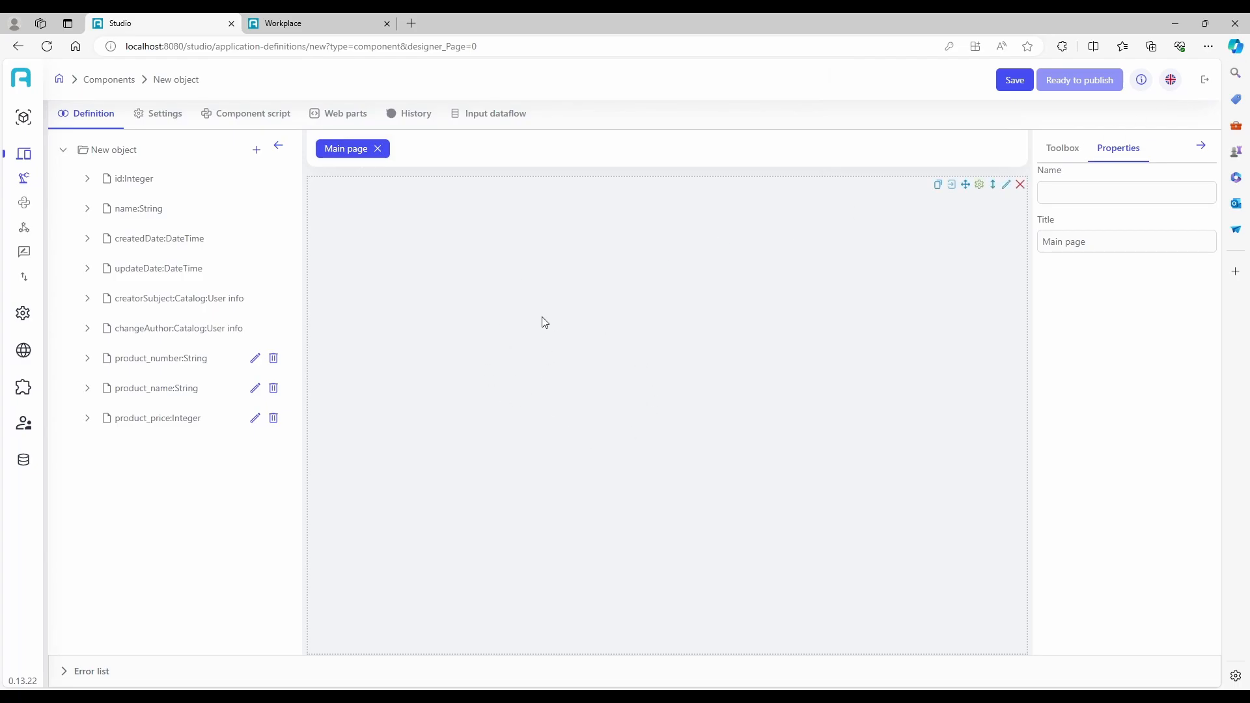
Place a Panel layout element on the main page and save the component.
click(1056, 150)
click(1065, 622)
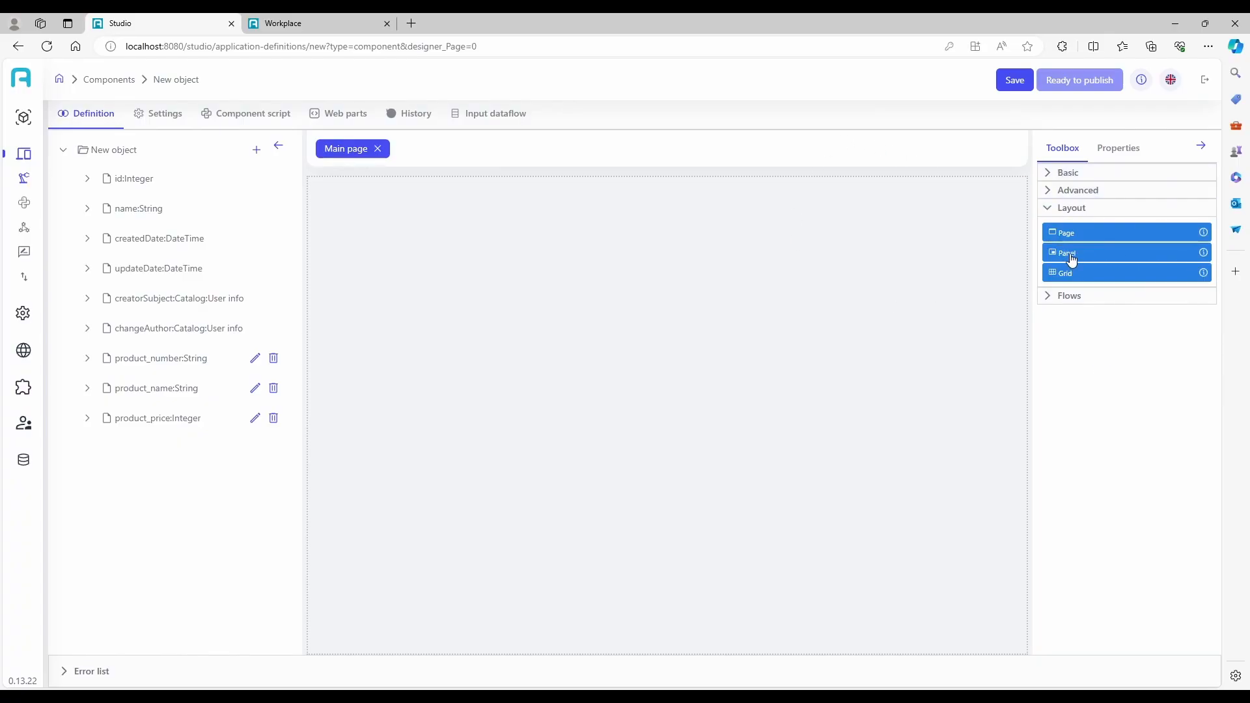
drag(1072, 259, 749, 263)
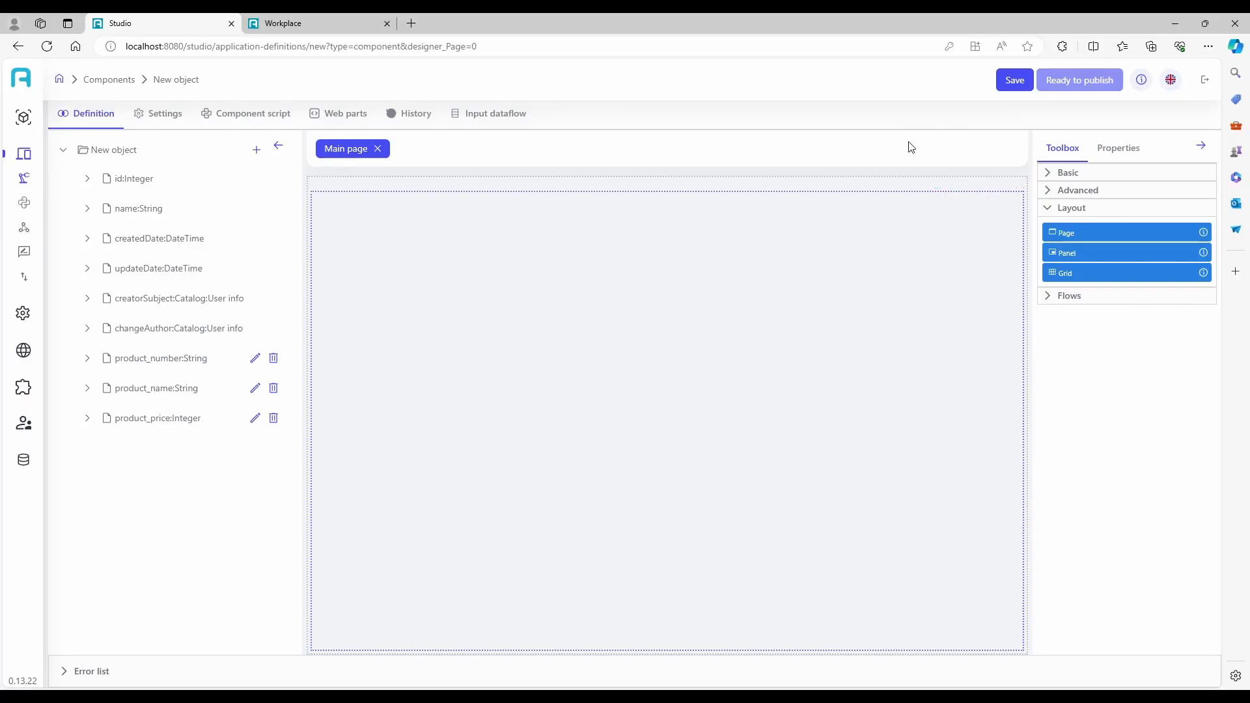
click(1013, 80)
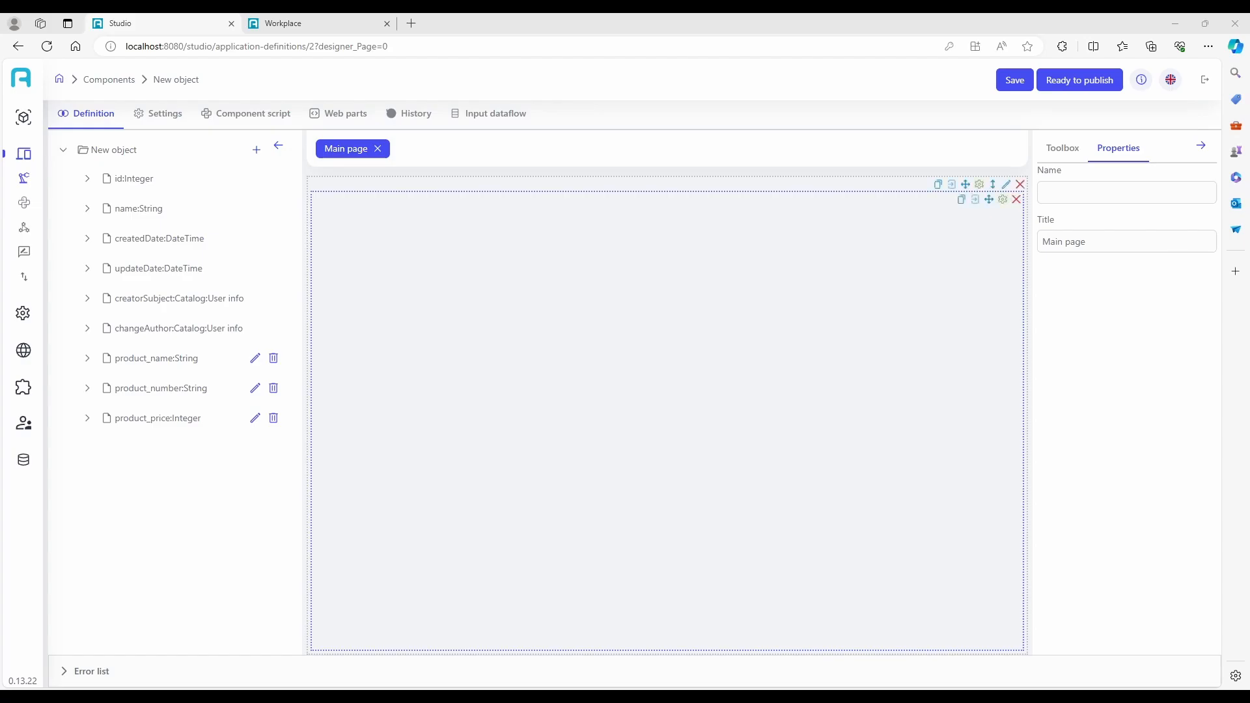
Change the product_number property's type to Integer and save the component.
click(254, 388)
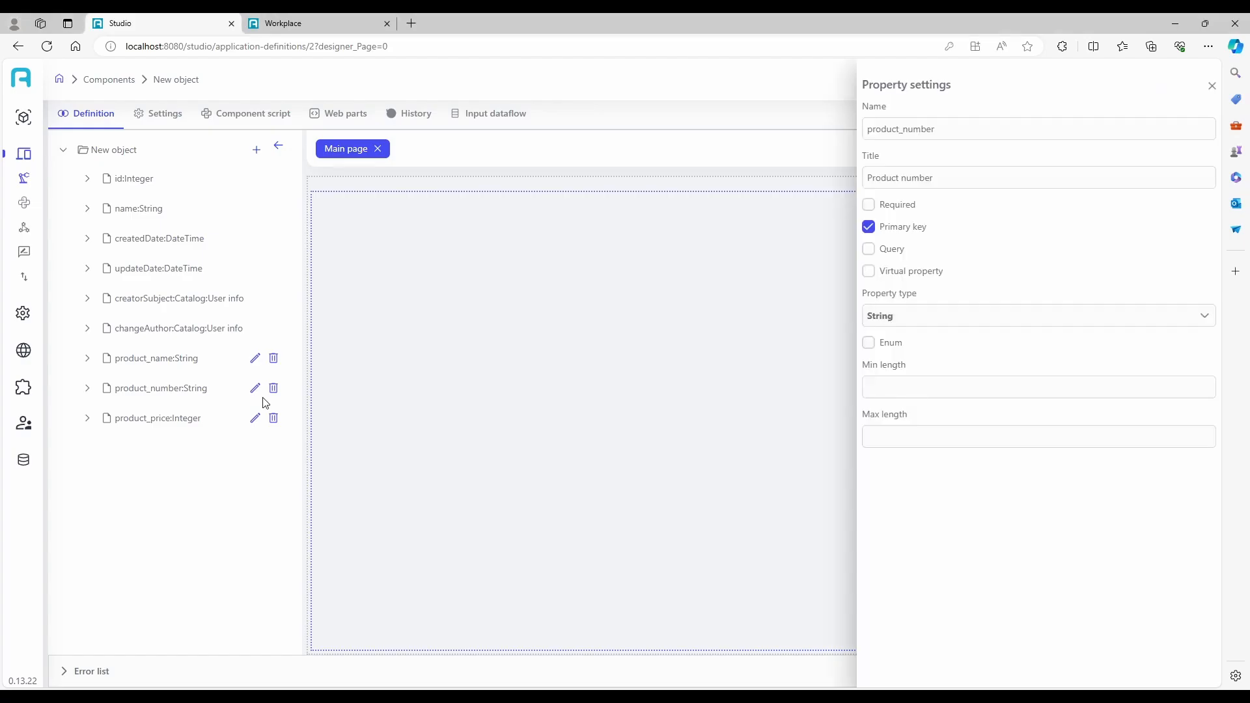
click(1013, 326)
click(917, 432)
click(1212, 86)
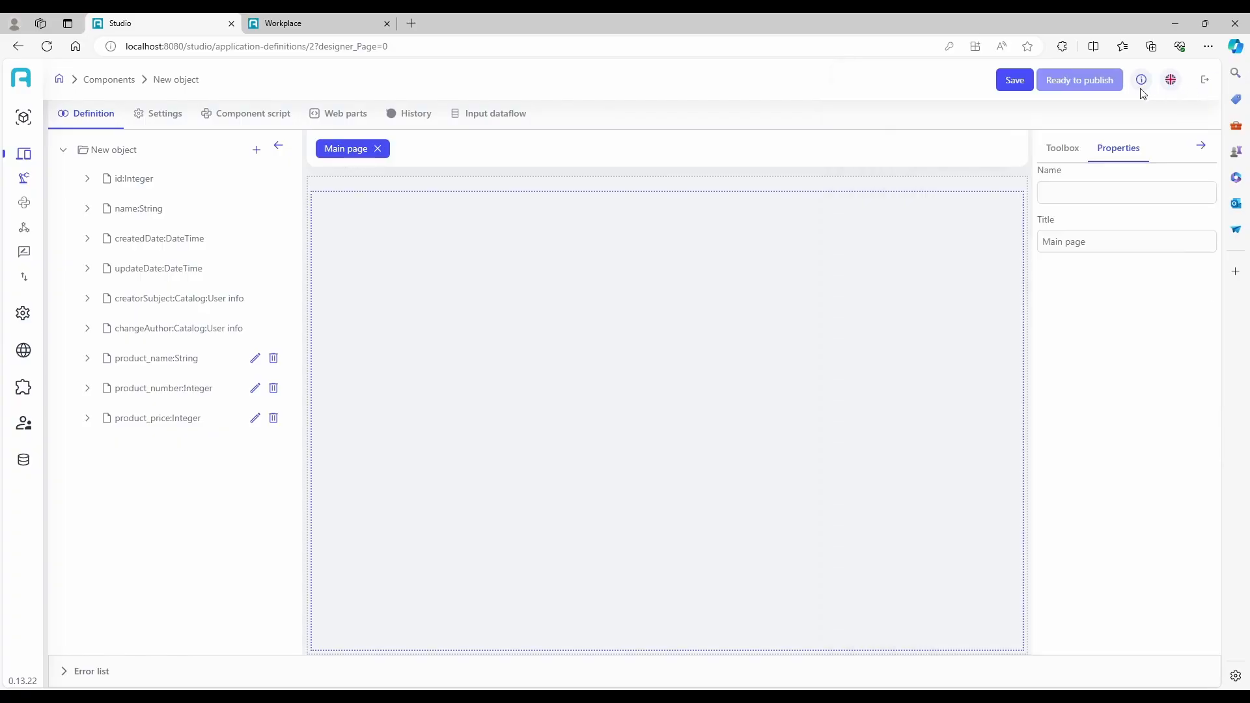
click(1013, 81)
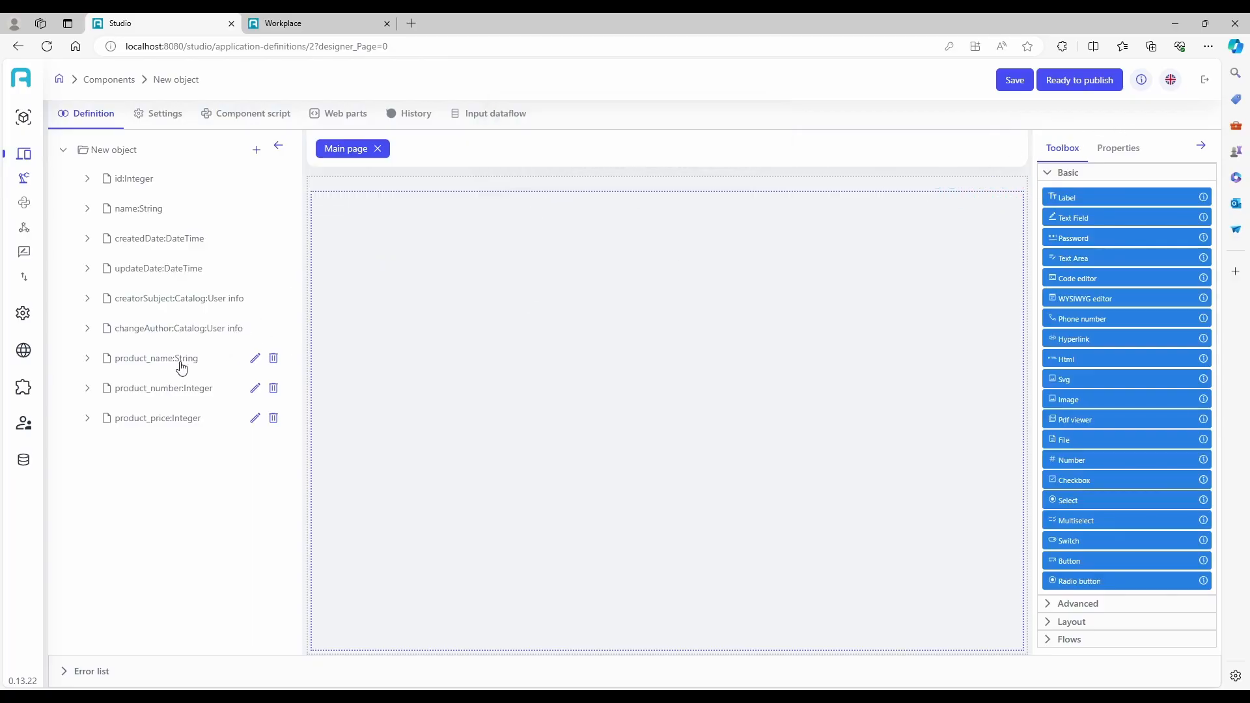
Place the product_number, product_name and product_price properties as fields in the panel, in that order.
drag(175, 396, 555, 315)
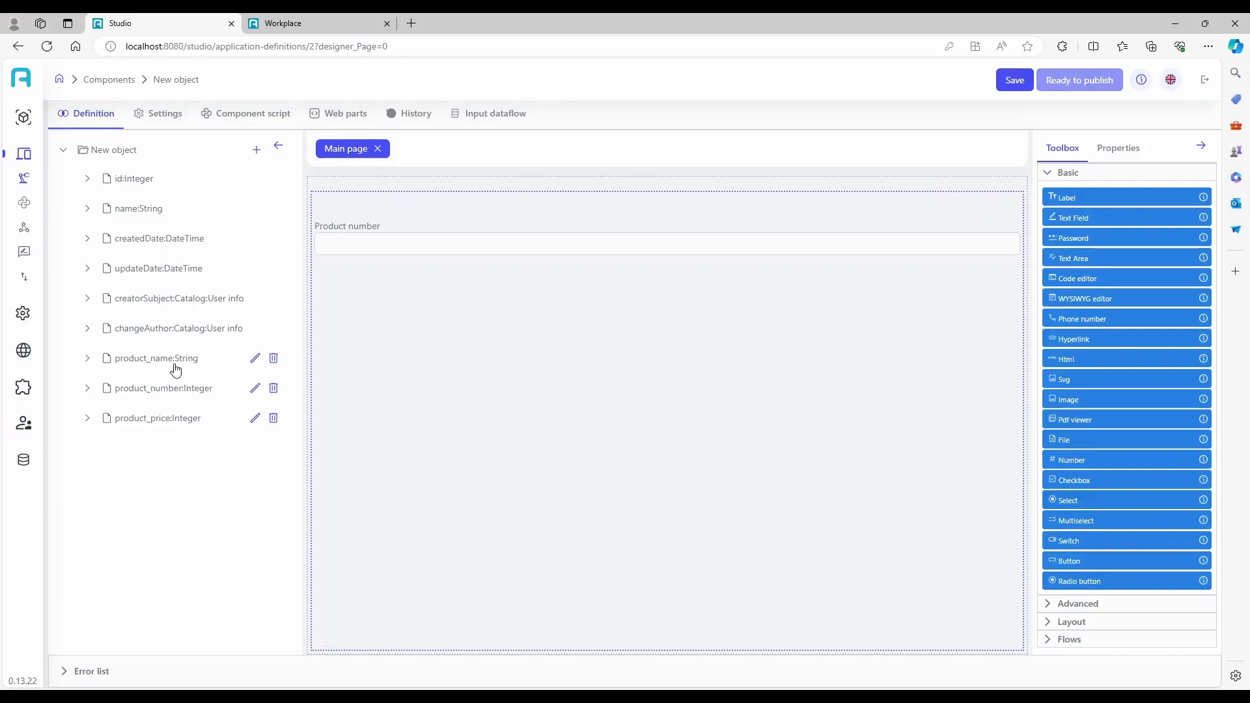
drag(175, 366, 576, 344)
drag(139, 422, 902, 332)
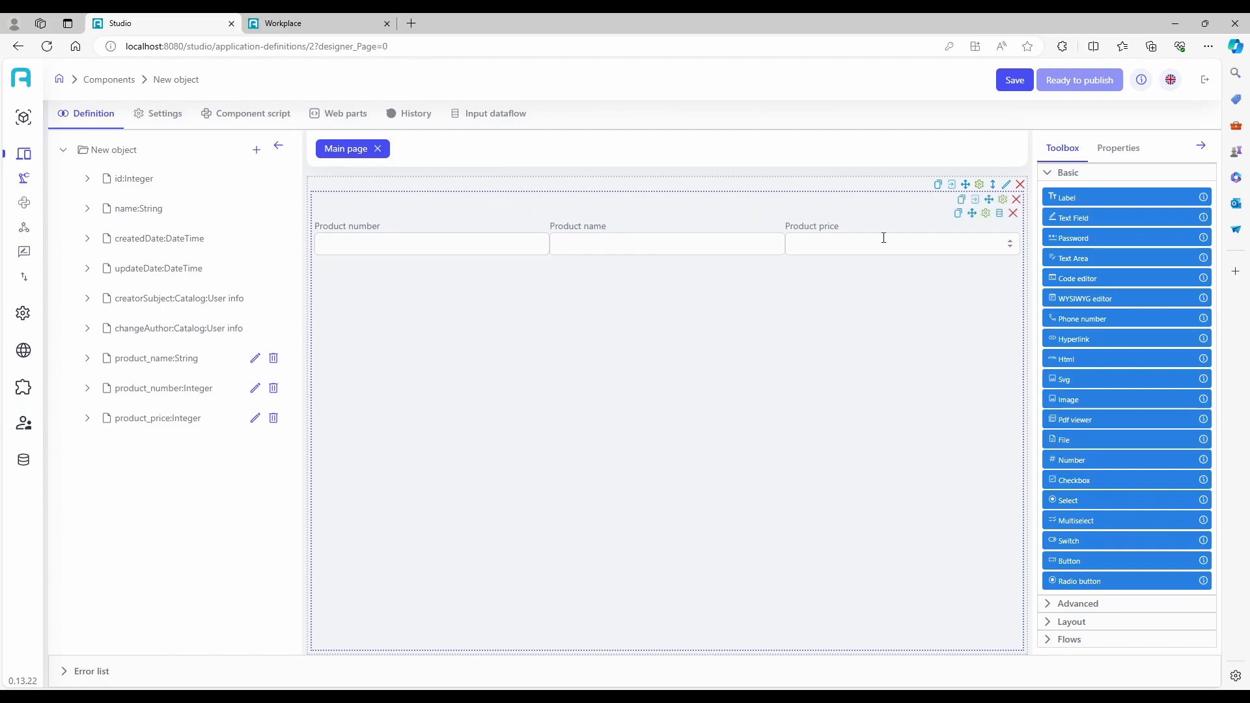
Set the orientation of the stack panel holding the product fields to Vertical.
click(1004, 204)
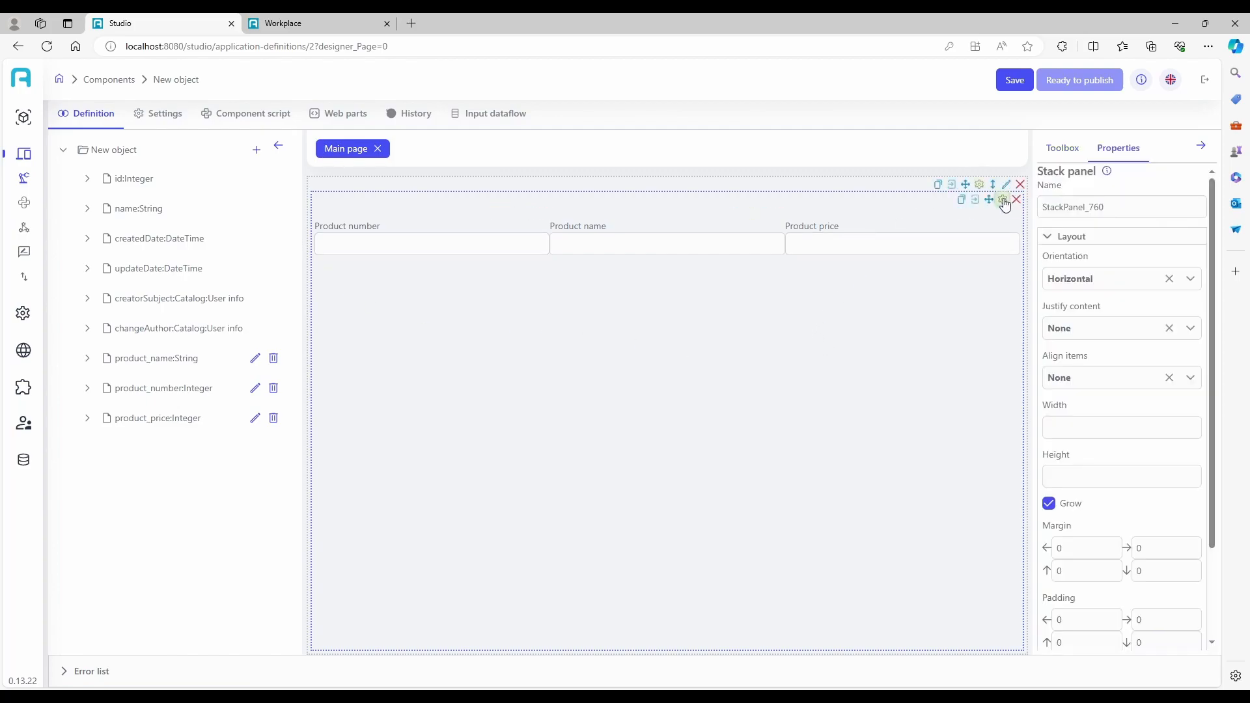
click(1098, 285)
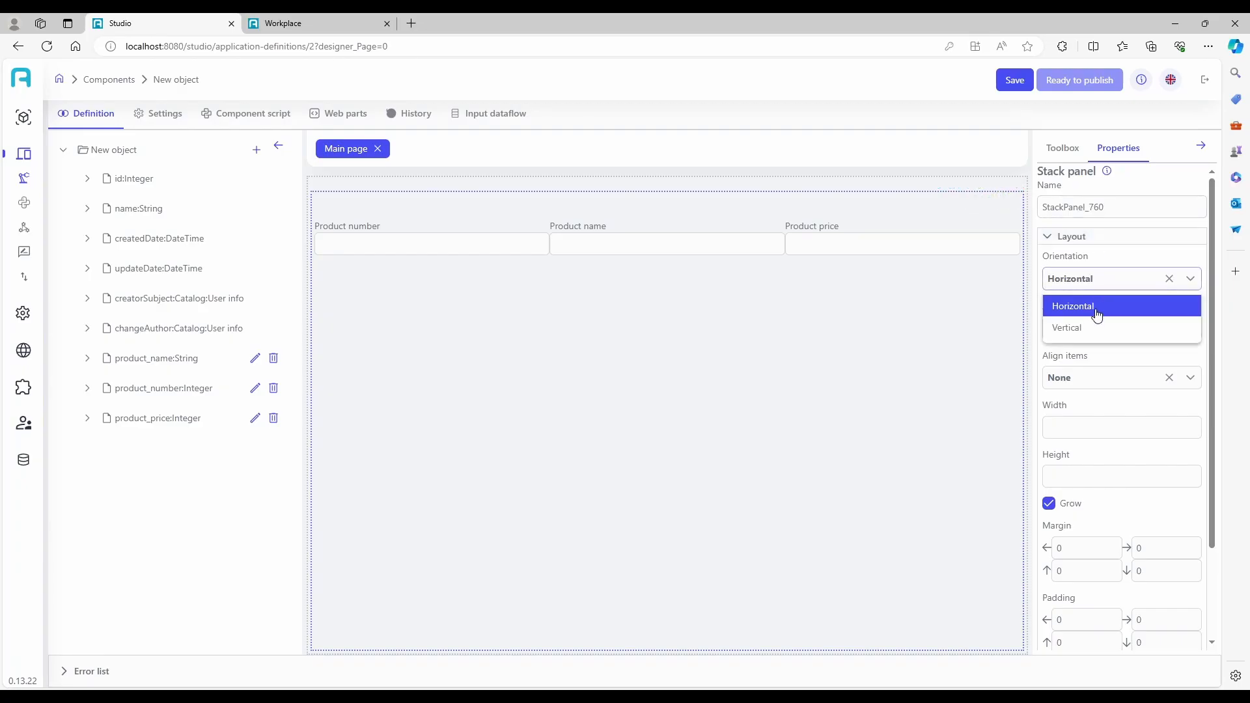
click(1092, 327)
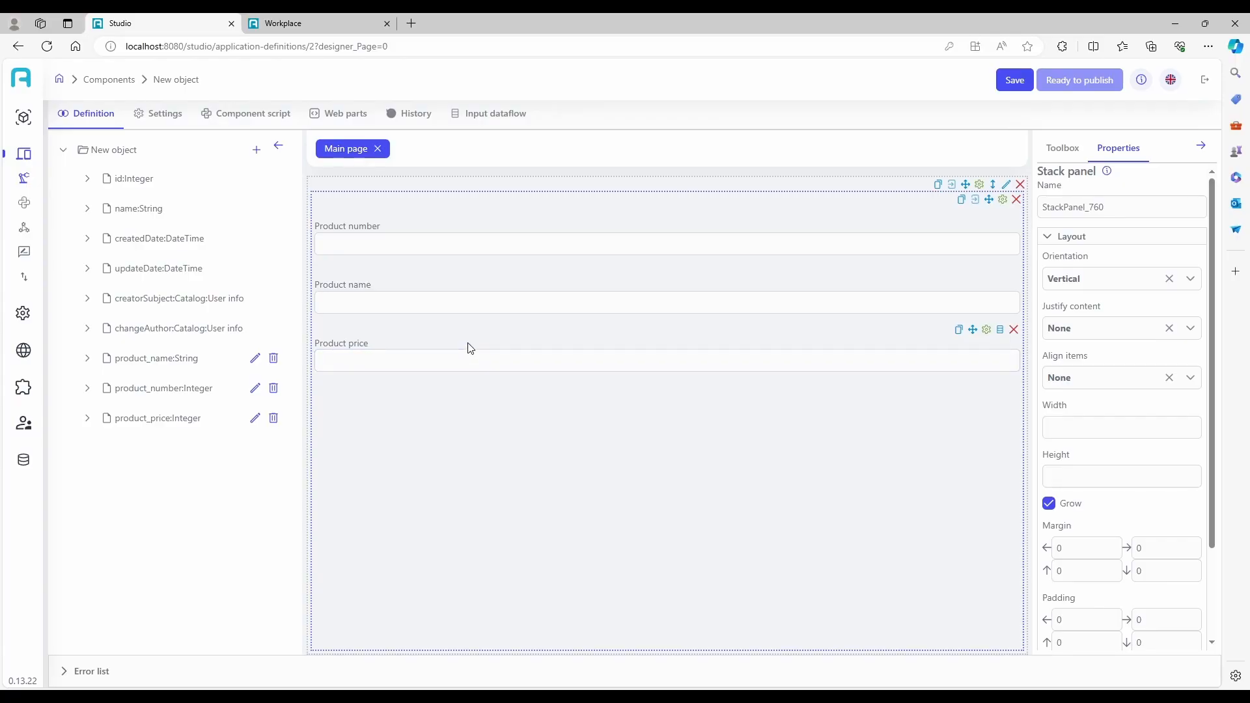
Add a Data grid below the Product price field and set its component to New object.
click(1061, 150)
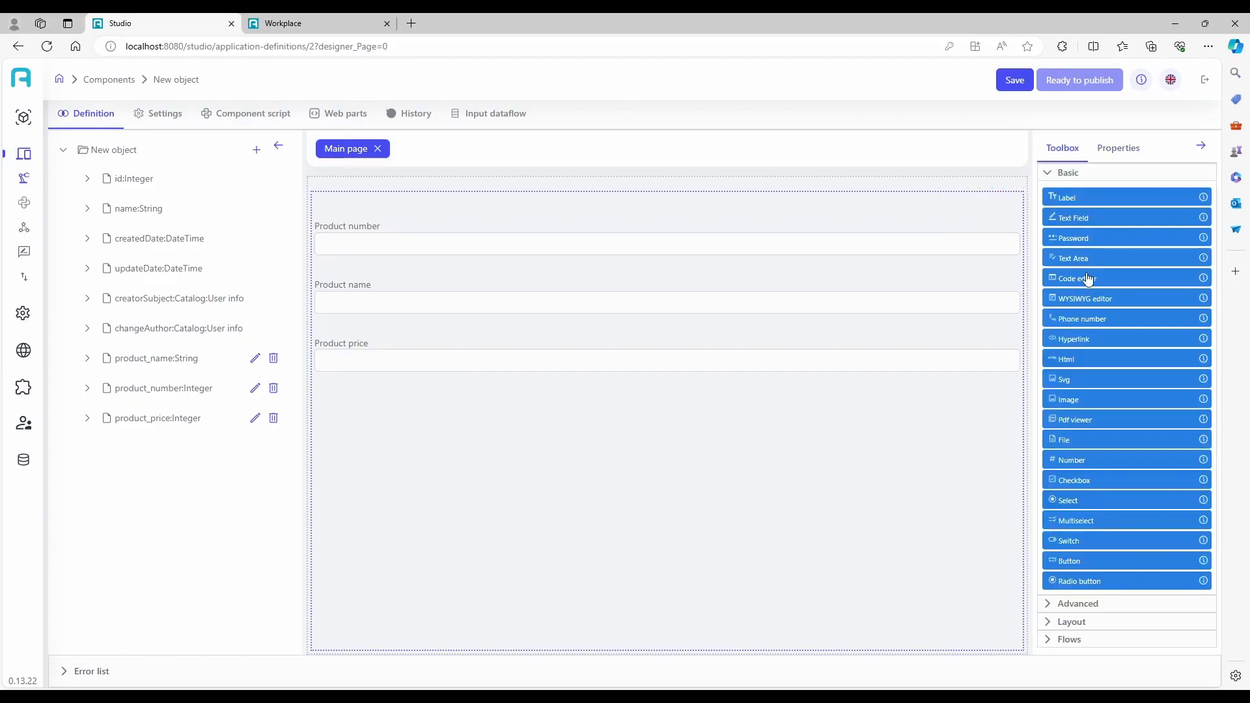
click(1081, 612)
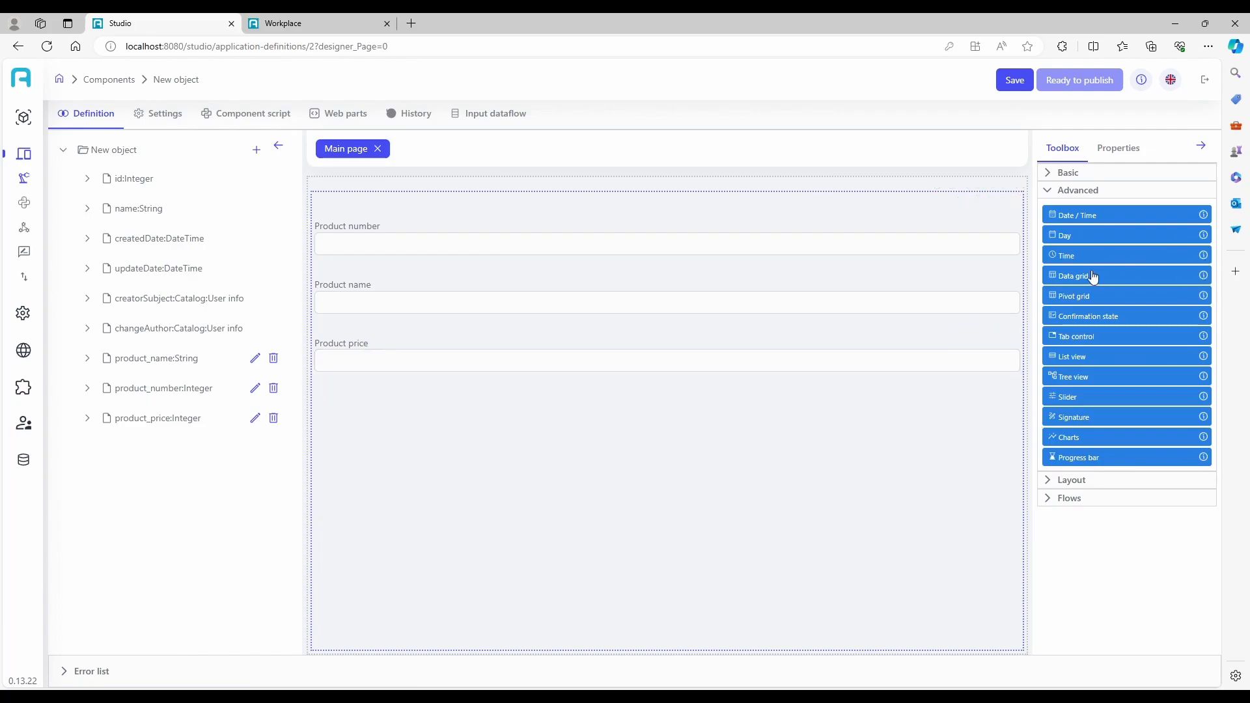
drag(1090, 276, 865, 432)
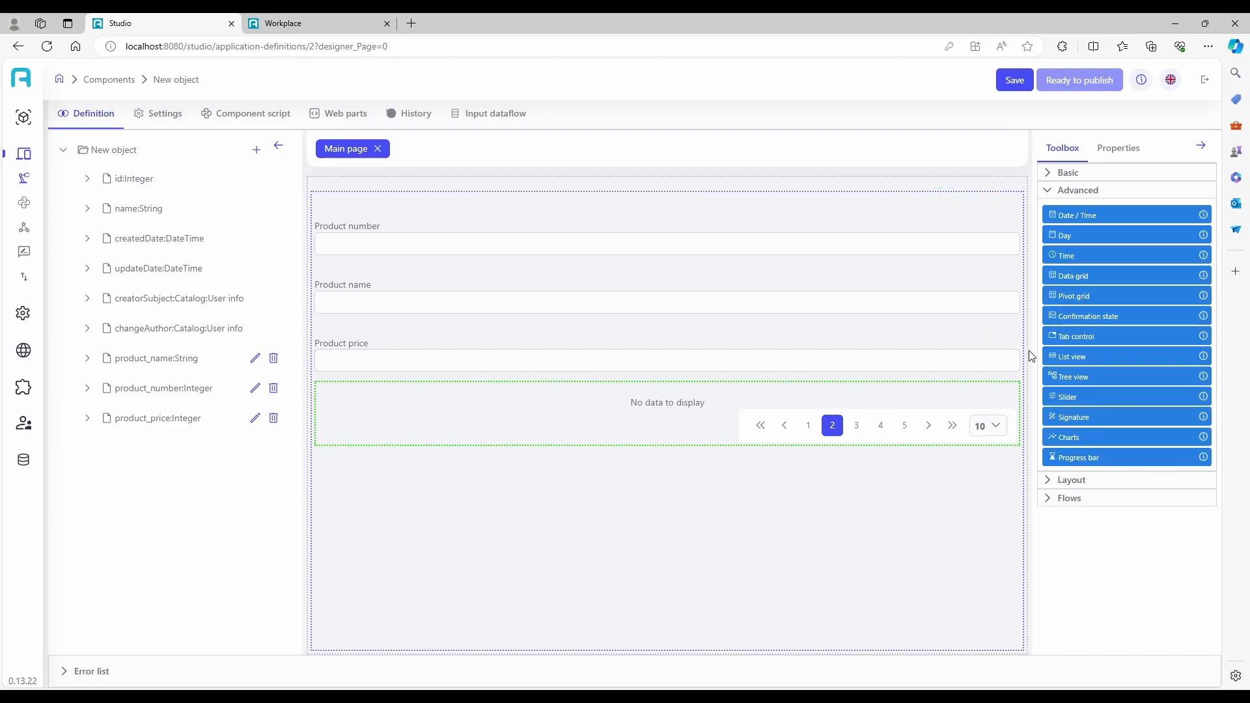
click(999, 390)
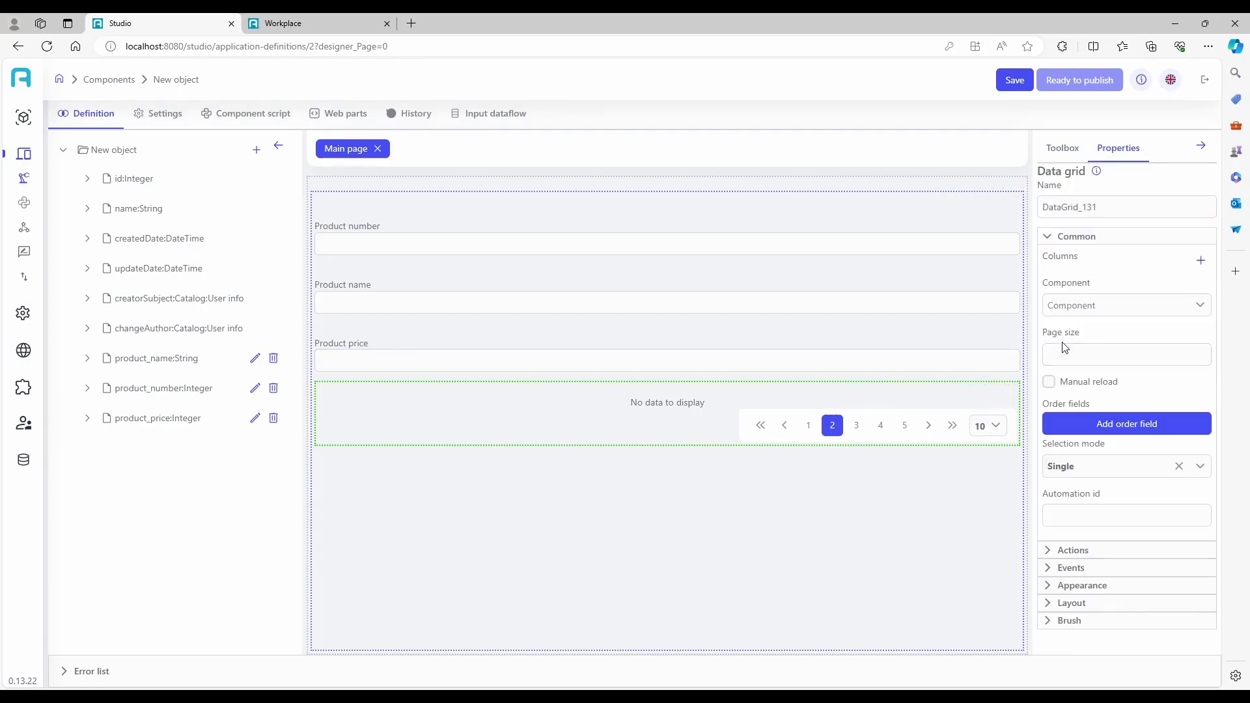
click(1090, 305)
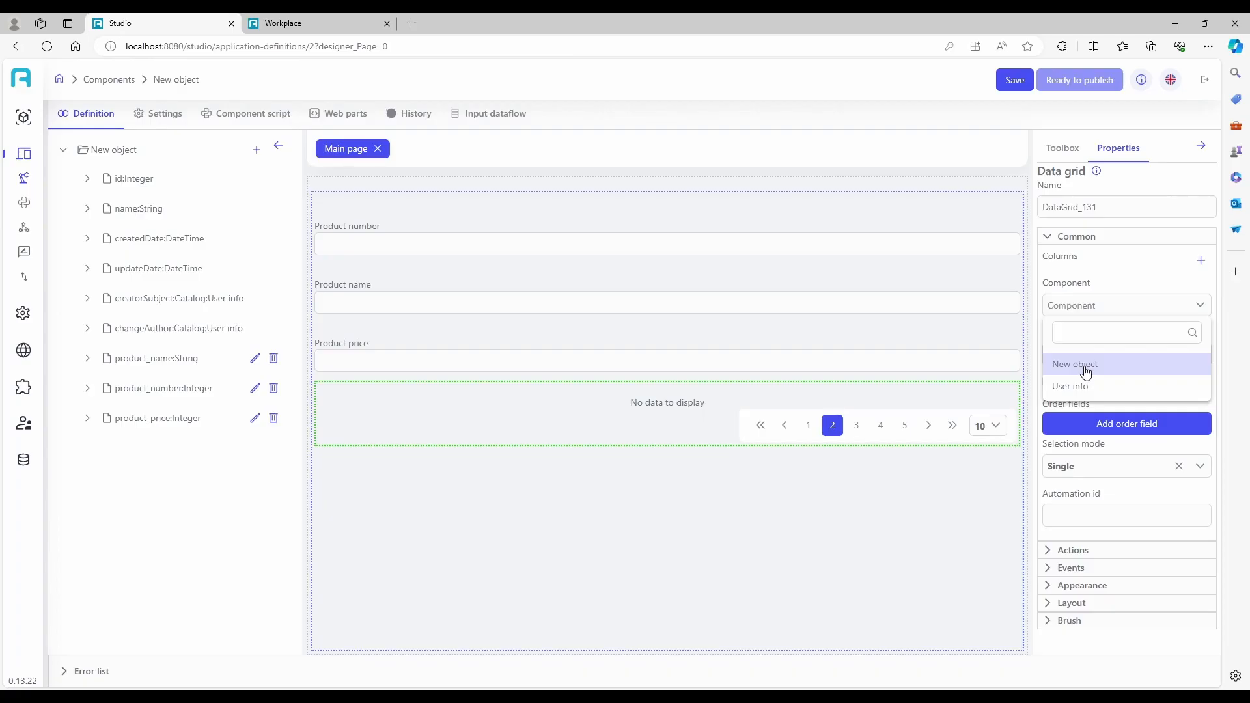
click(1086, 371)
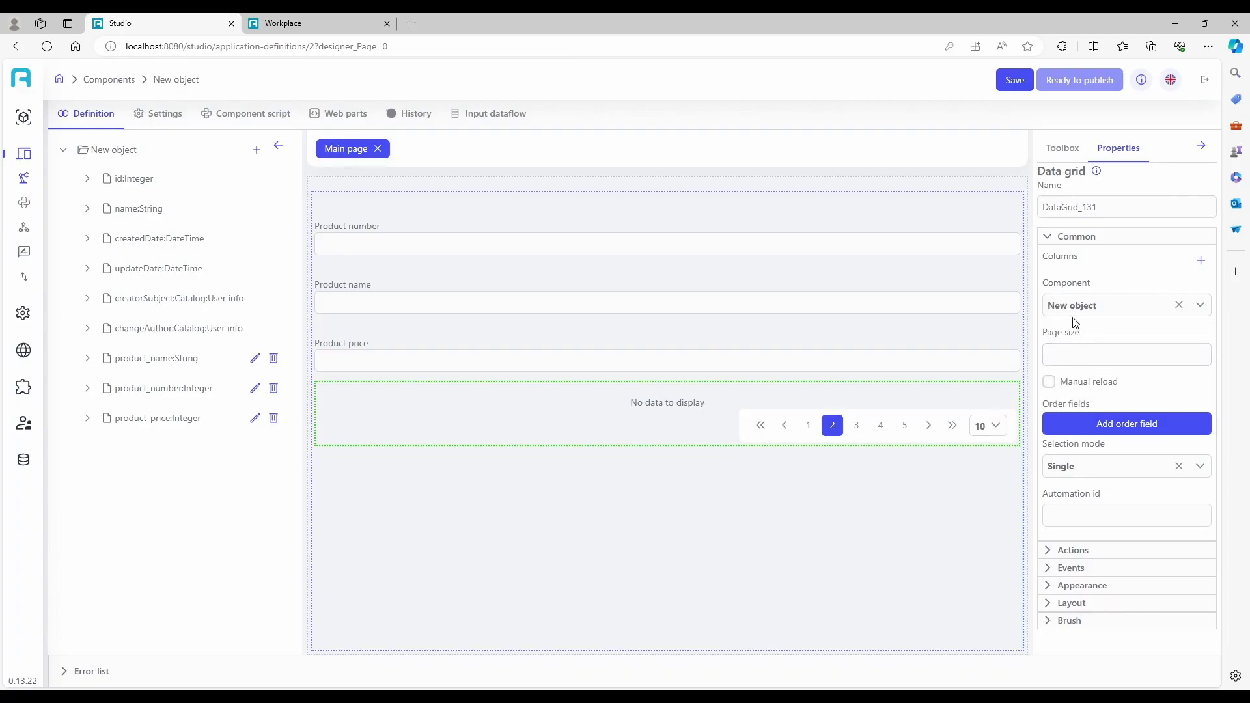
Add three columns to the data grid.
click(1200, 261)
click(1194, 261)
click(1193, 260)
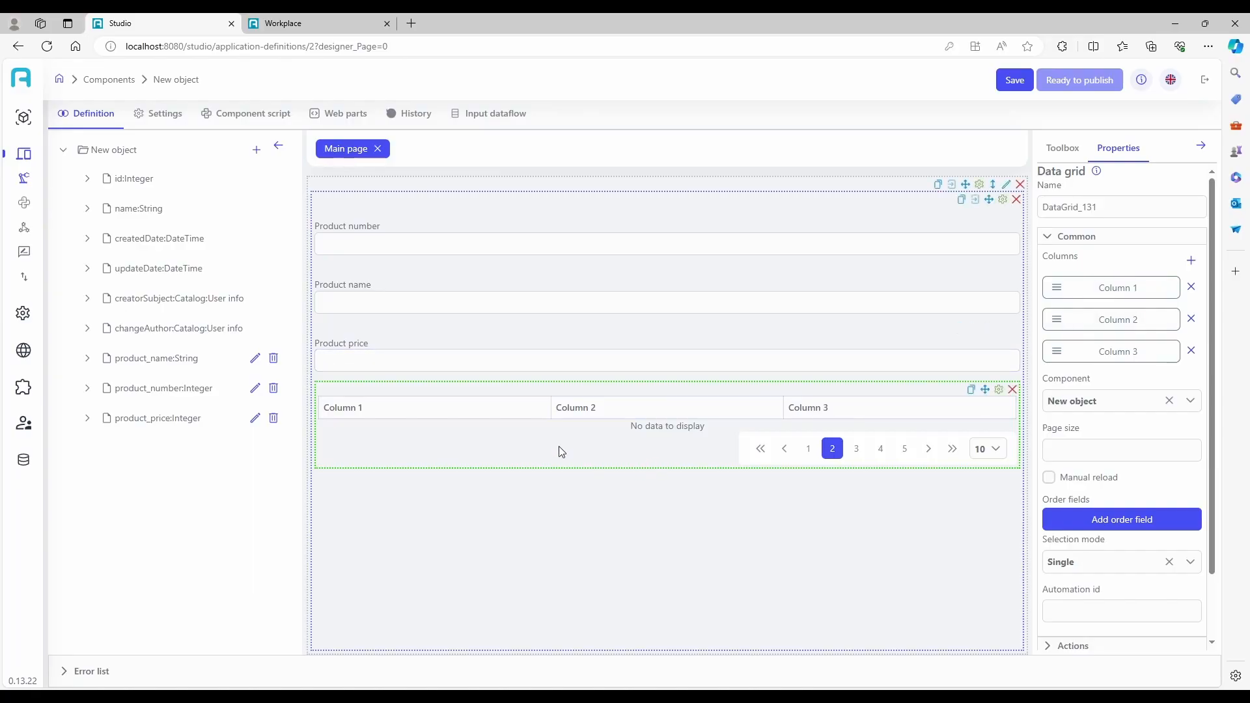
Bind Column 1 of the data grid to the product_number field.
click(1078, 291)
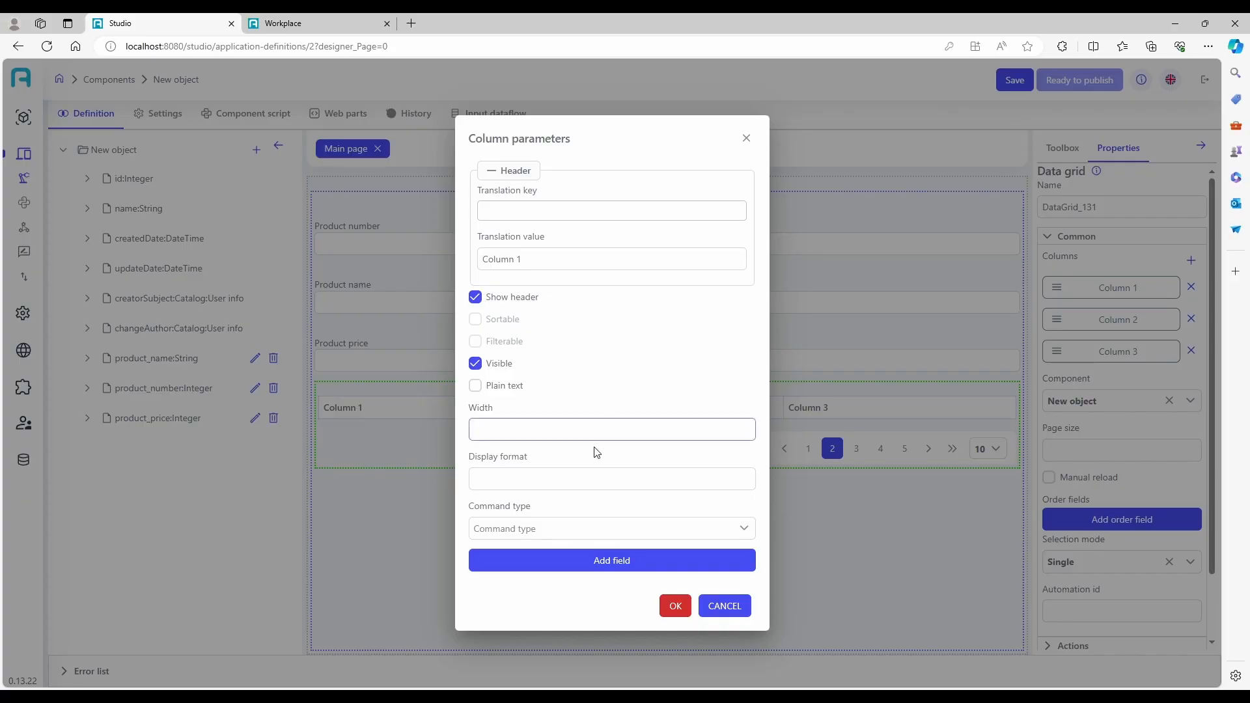
click(527, 569)
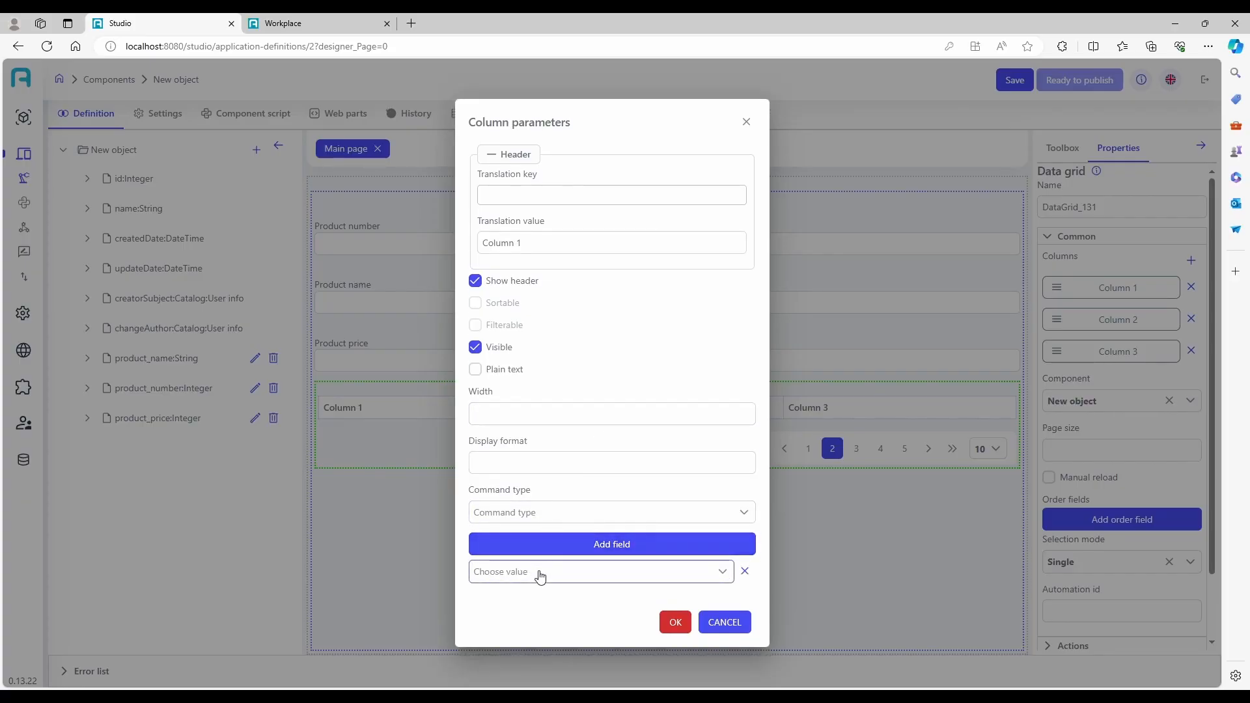
click(539, 573)
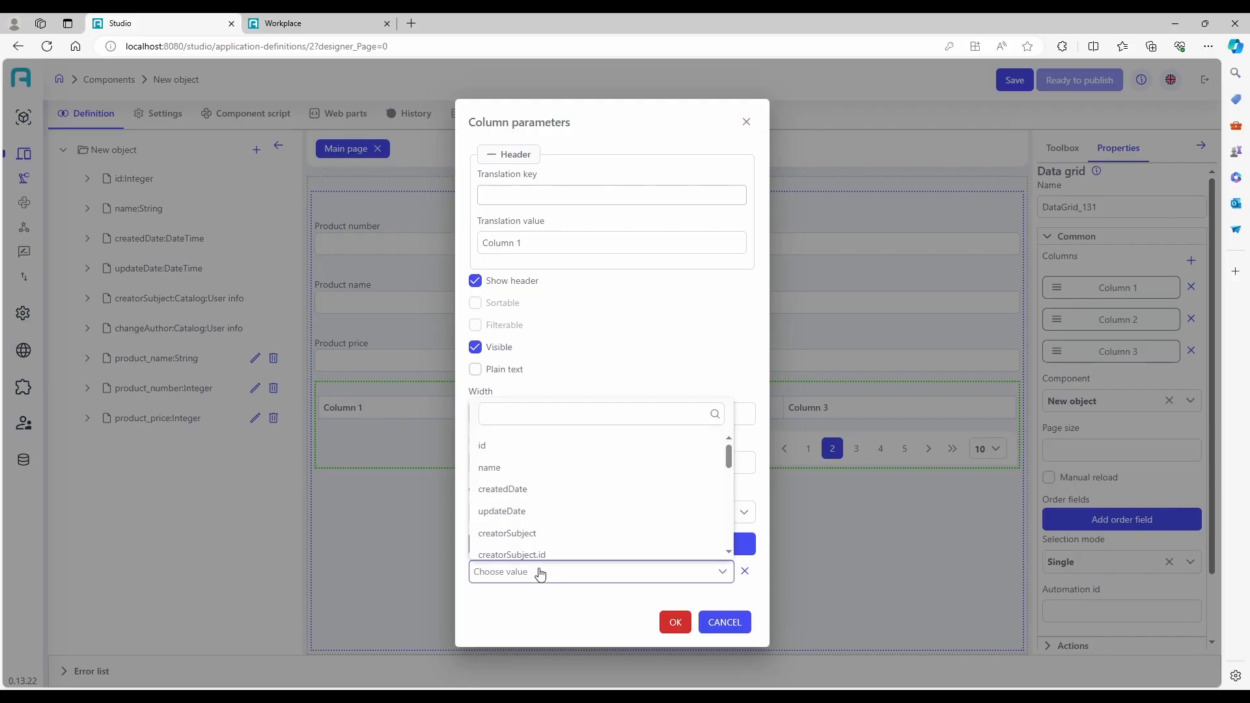
scroll(541, 514, down, 2)
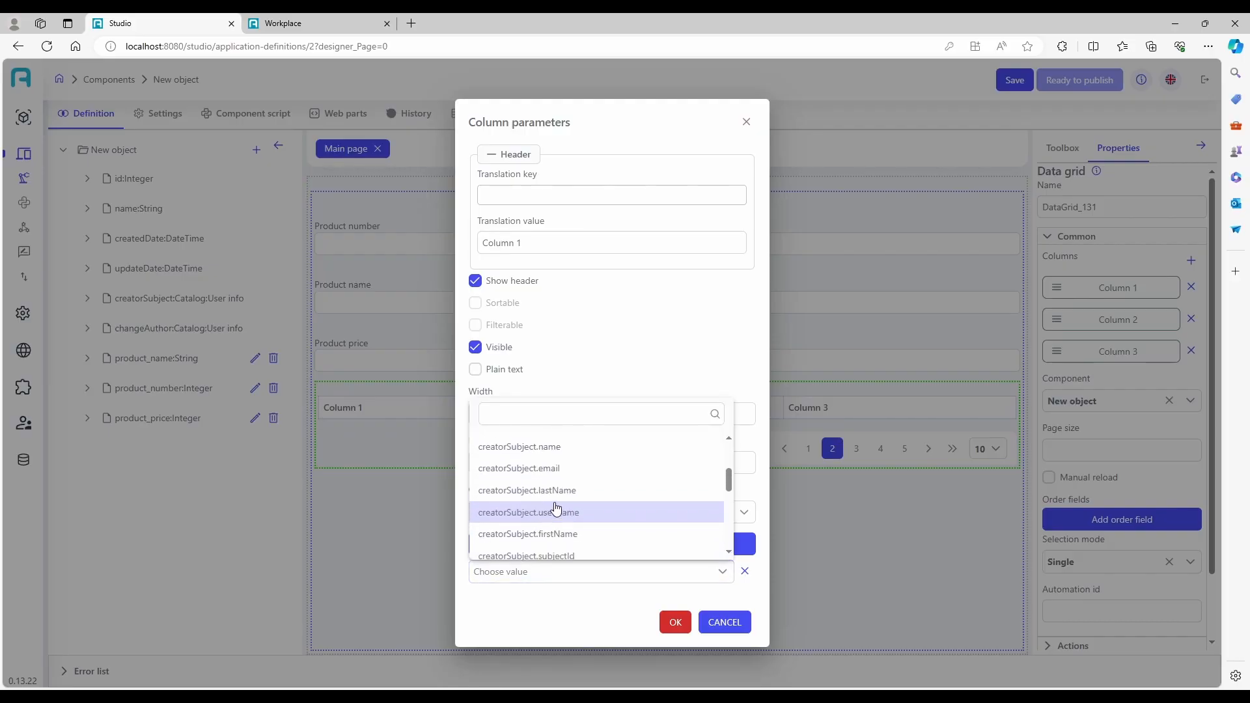
scroll(557, 511, down, 4)
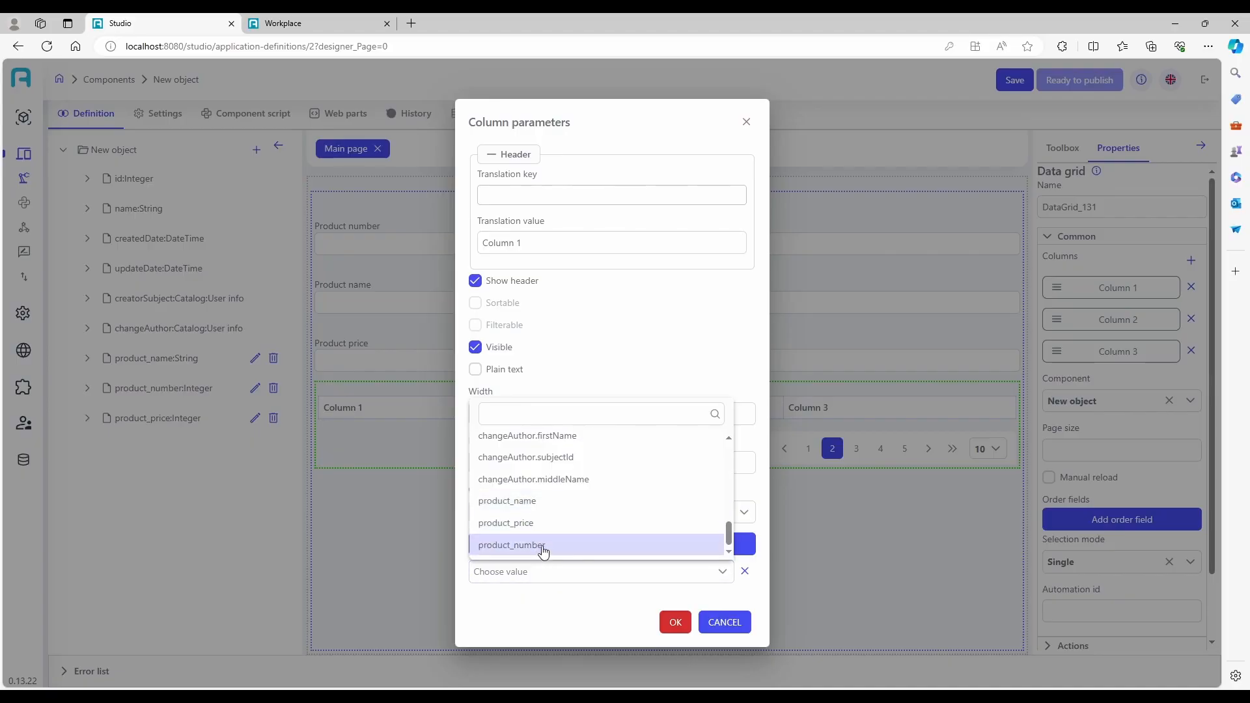
click(543, 545)
click(675, 621)
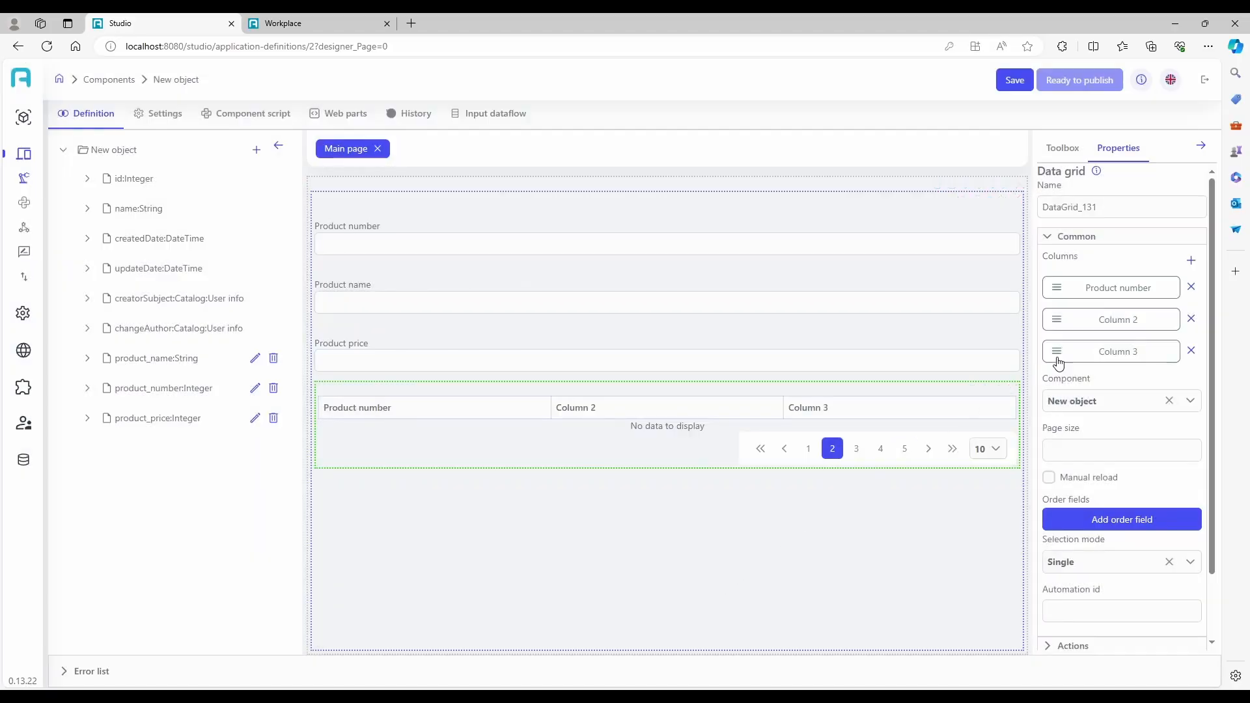
Bind Column 2 of the data grid to the product_name field.
click(1113, 323)
click(595, 558)
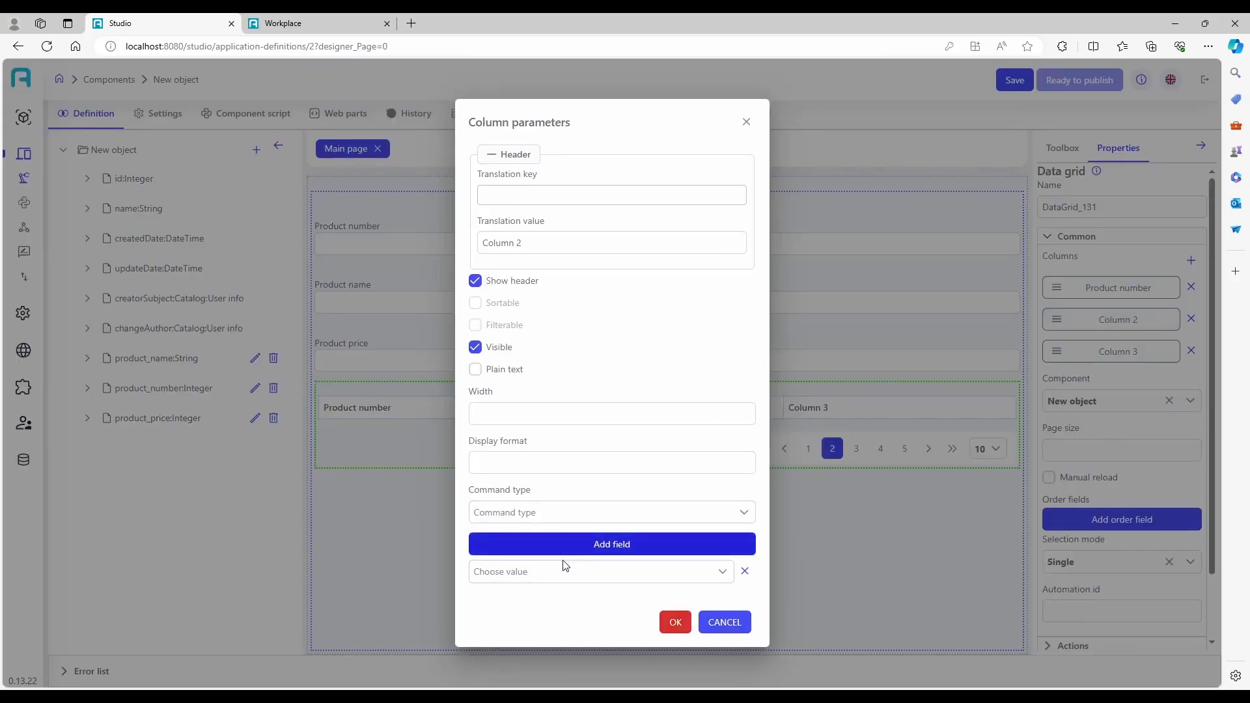
click(557, 572)
click(521, 415)
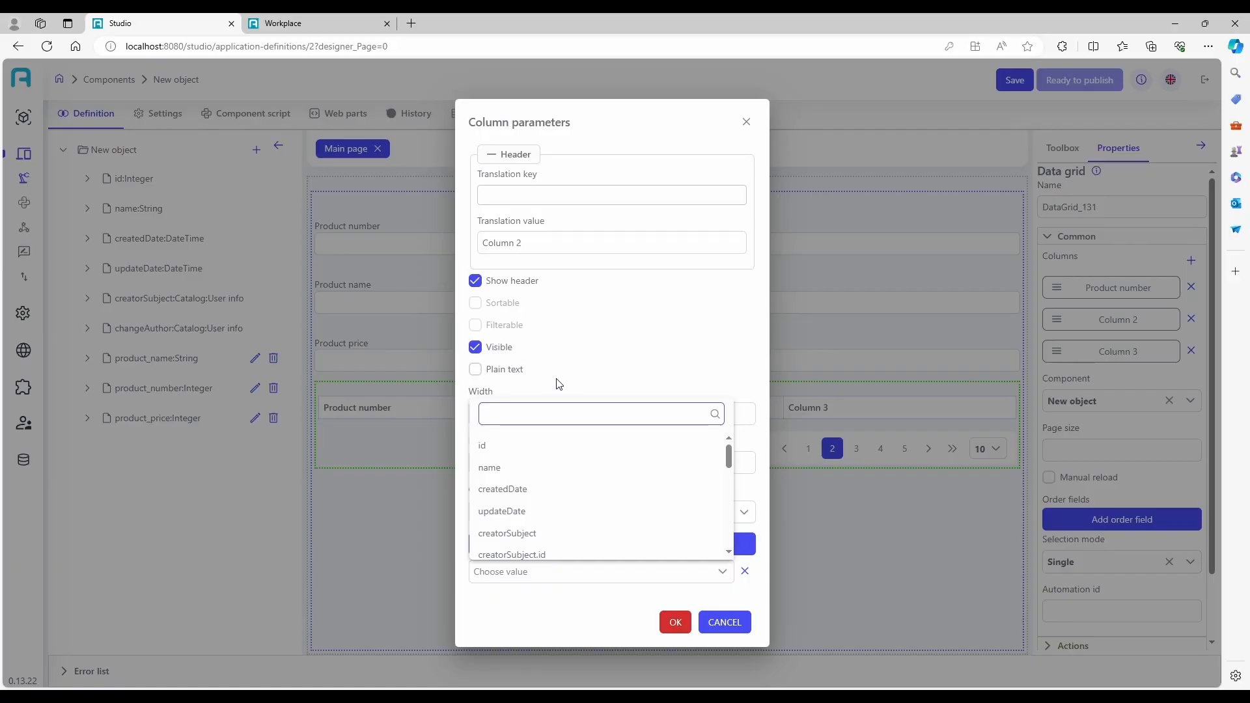
text(prod)
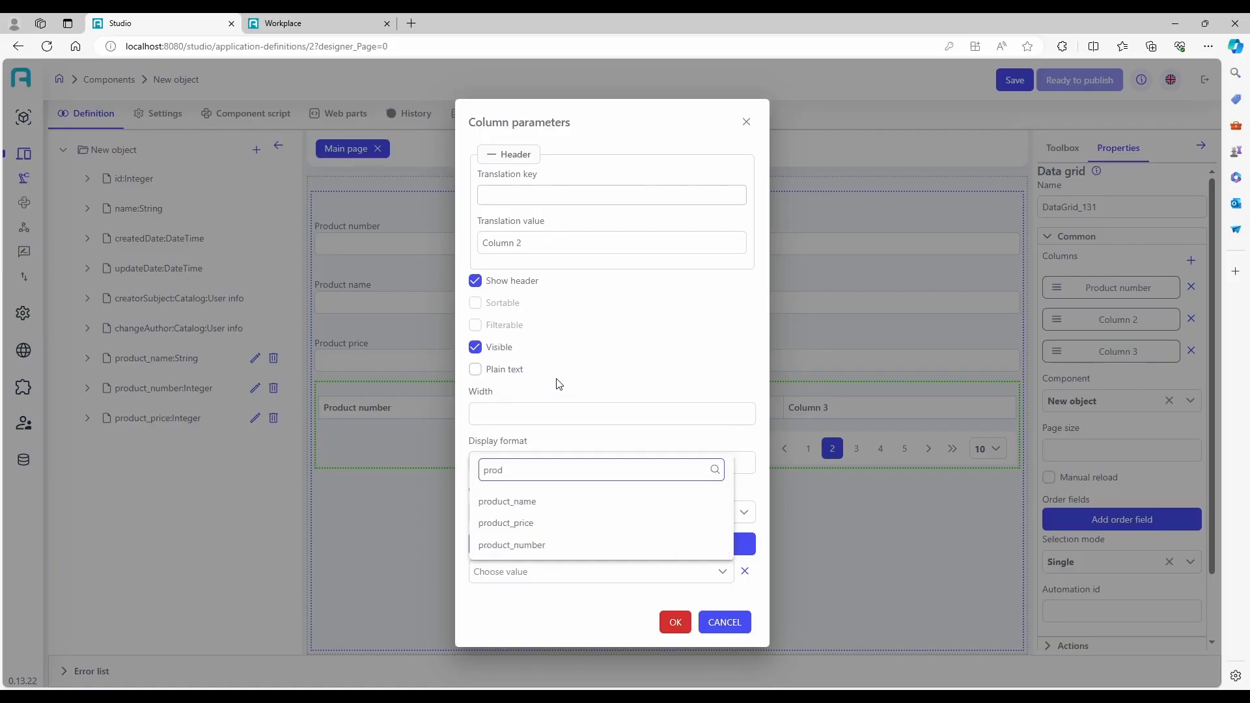
click(518, 501)
click(673, 621)
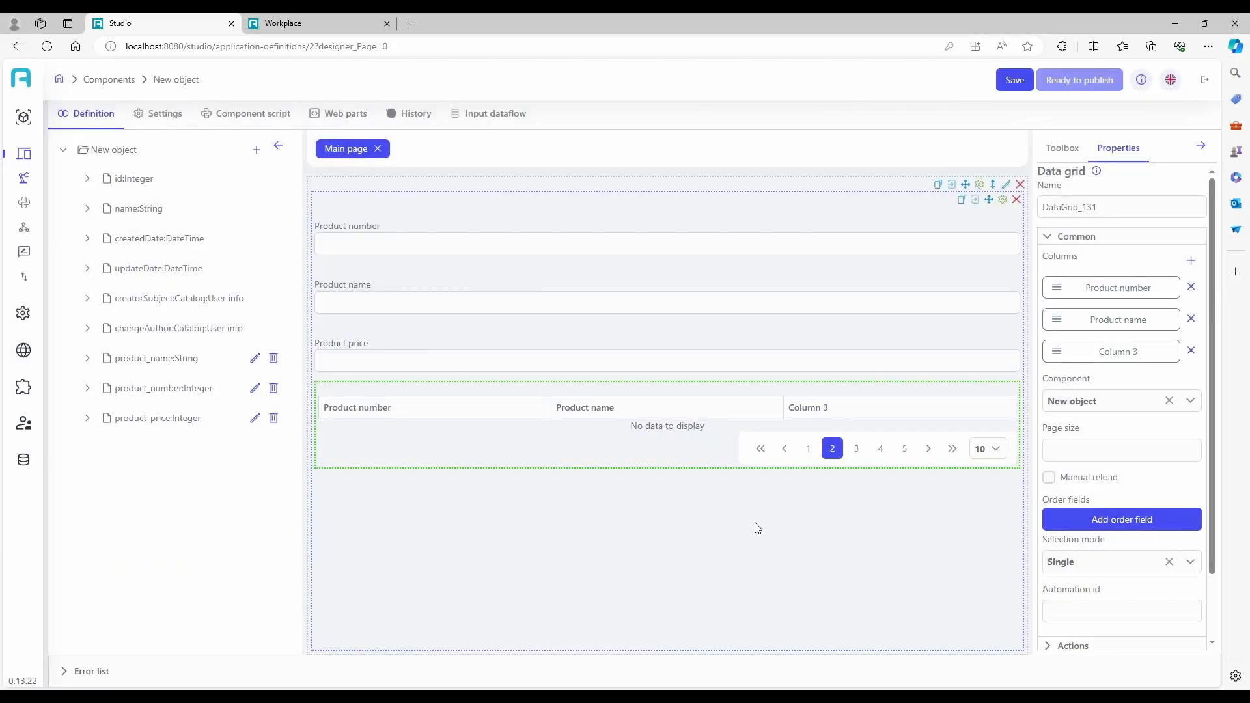
Bind Column 3 of the data grid to the product_price field.
click(1098, 354)
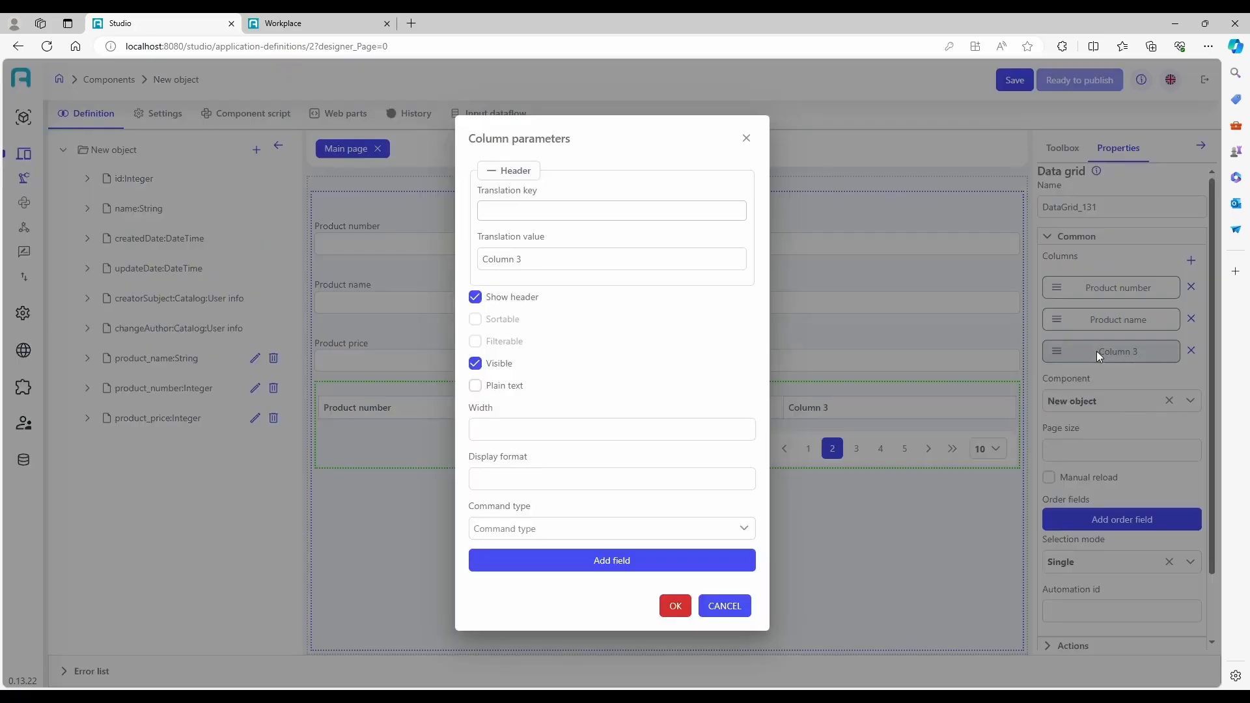
click(598, 565)
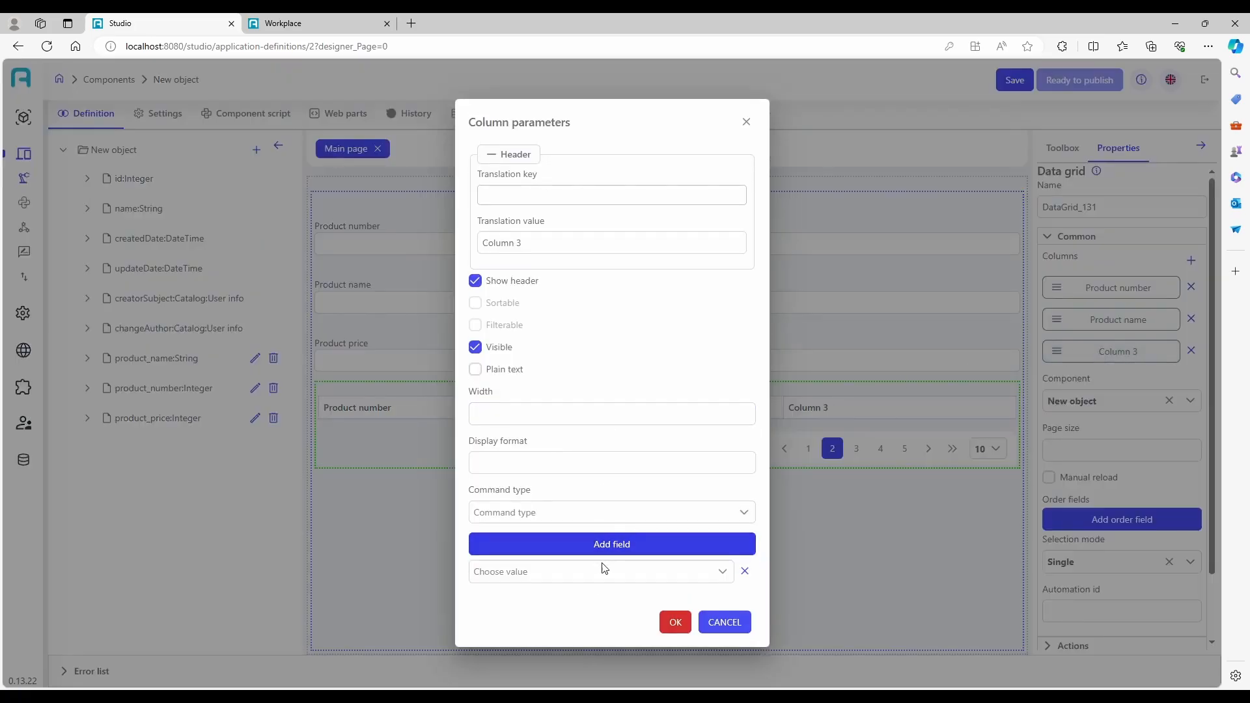
click(603, 571)
text(product)
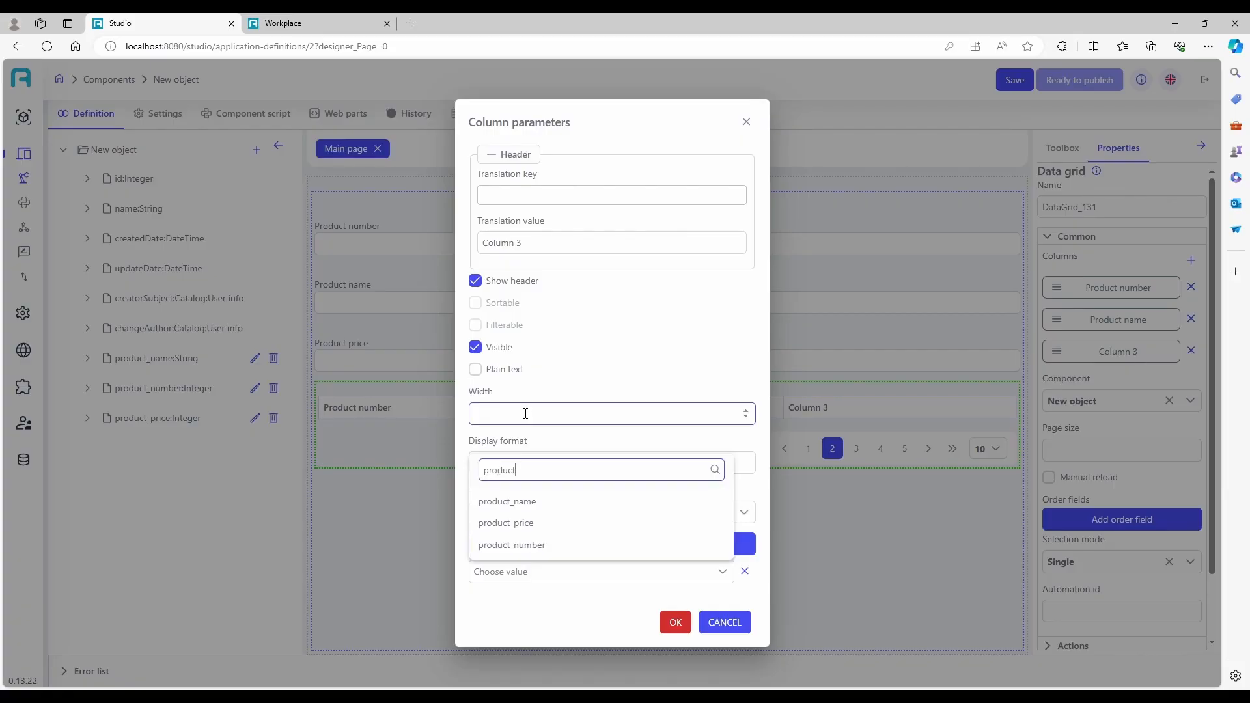
click(515, 522)
click(670, 622)
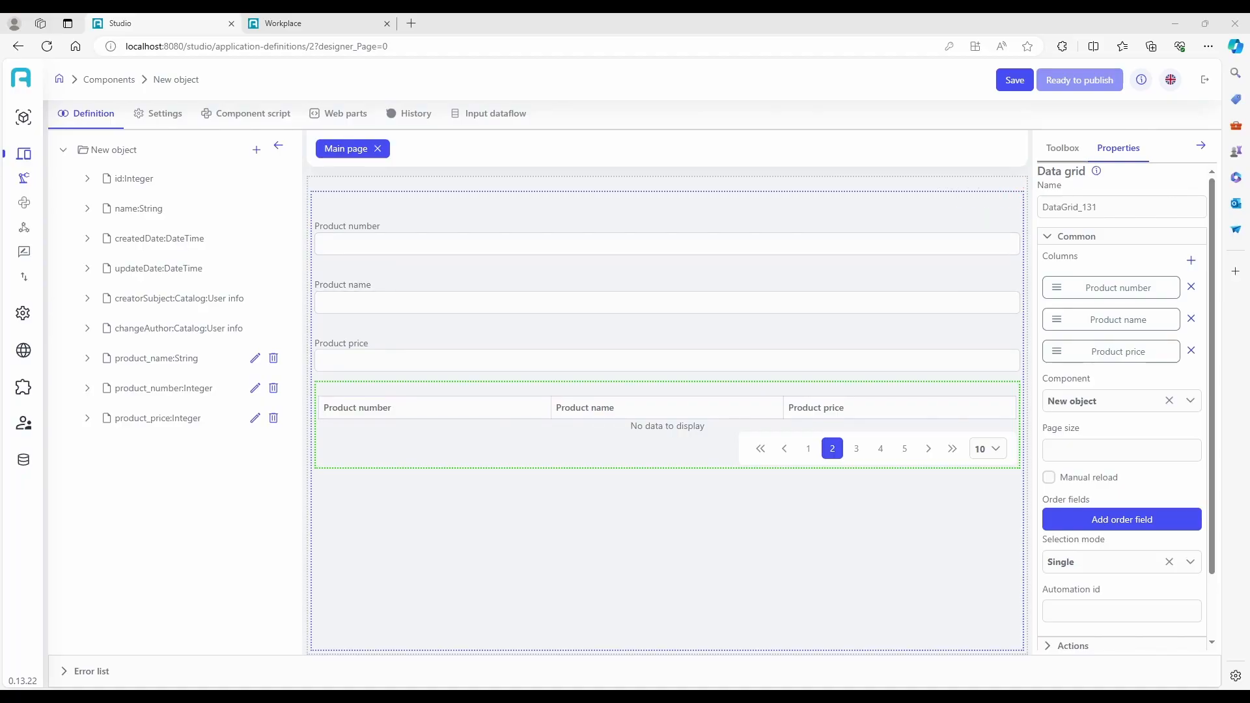
Add a Data flow element to the component's main page.
click(1062, 149)
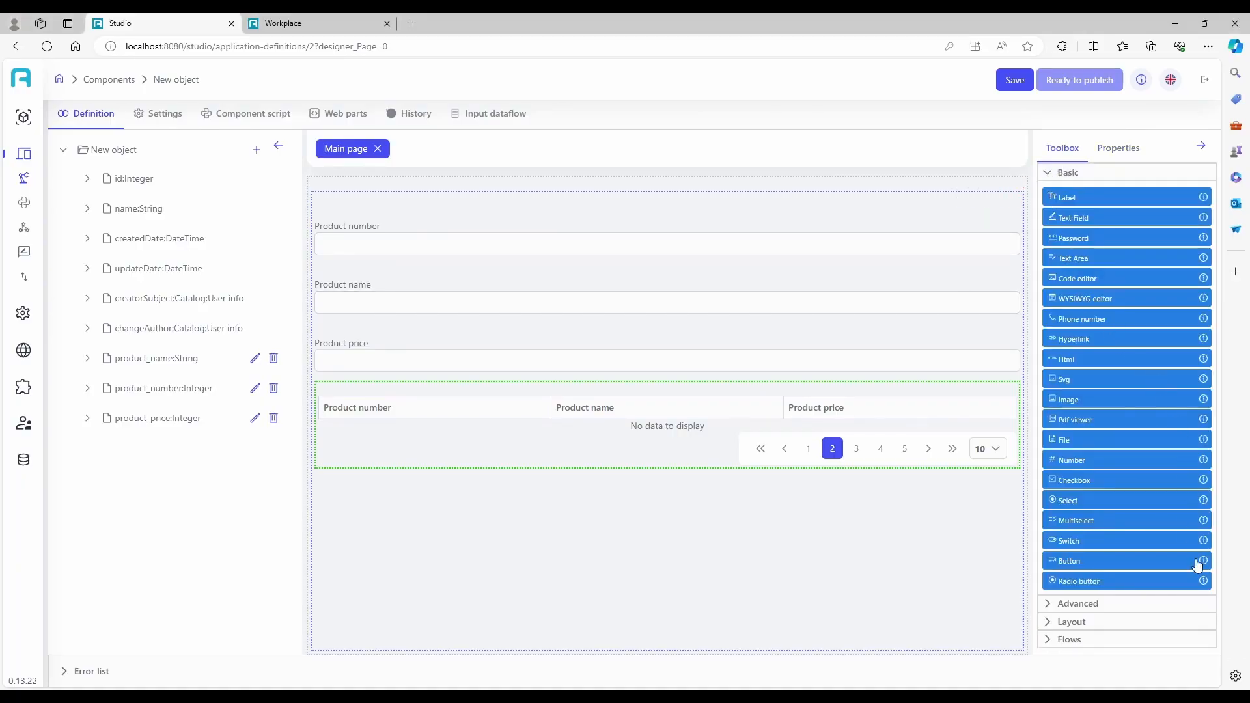
click(1121, 641)
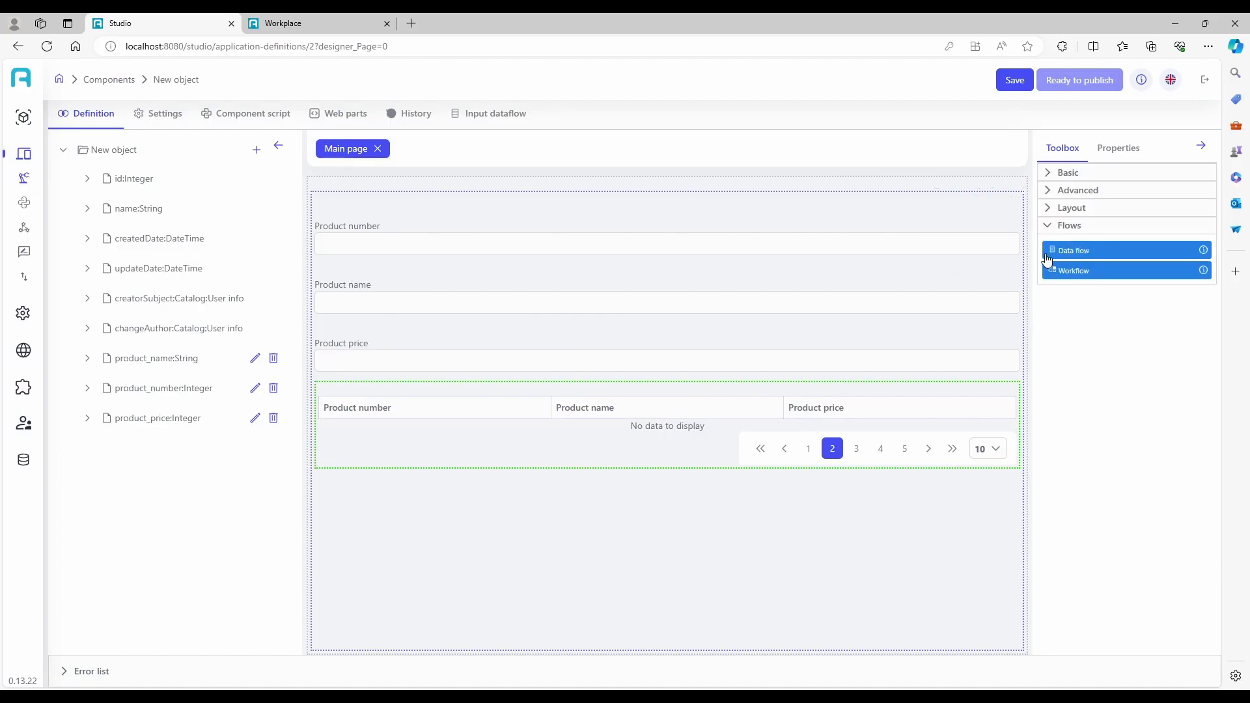
drag(1080, 254, 761, 245)
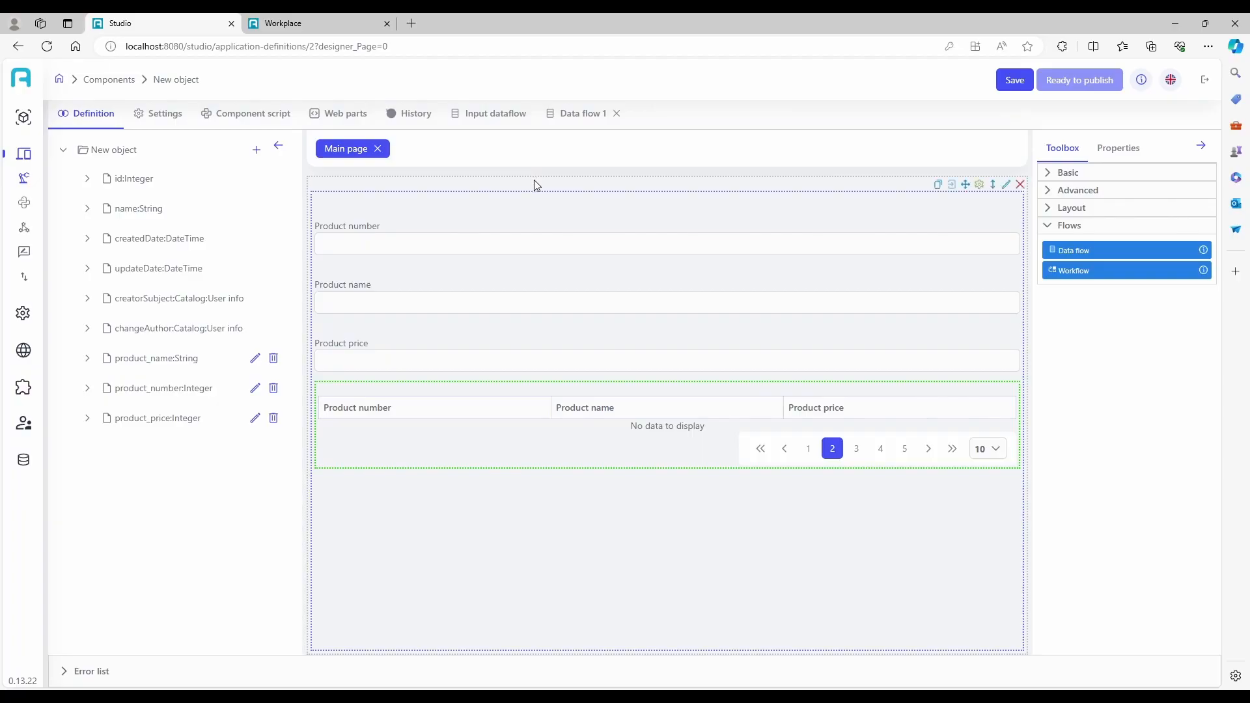
Open Data flow 1 and add a stage with a Get action model input step.
click(571, 127)
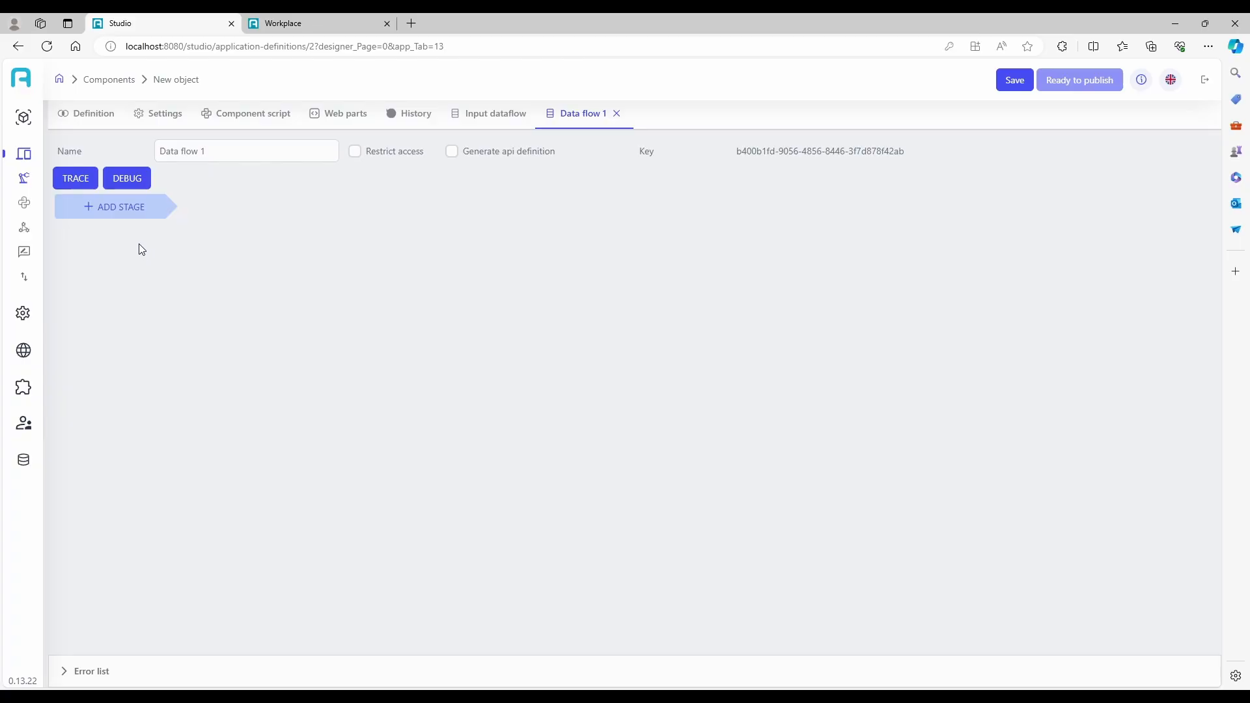
click(125, 218)
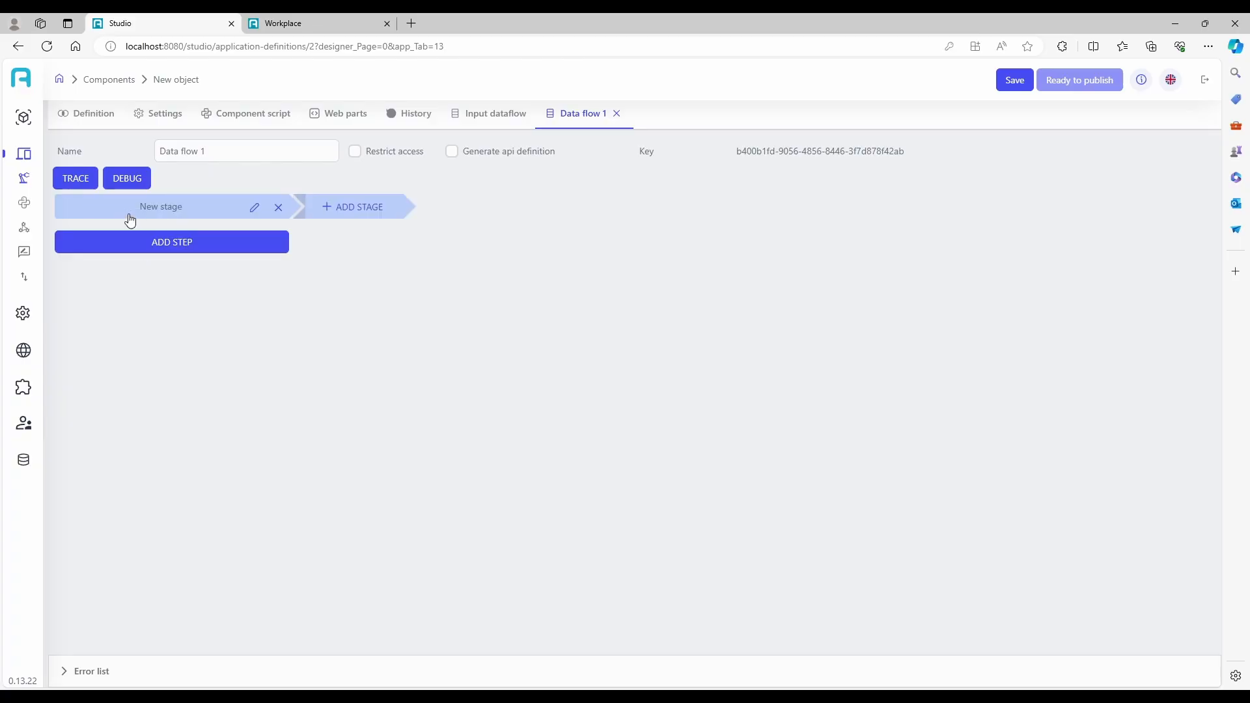
click(153, 246)
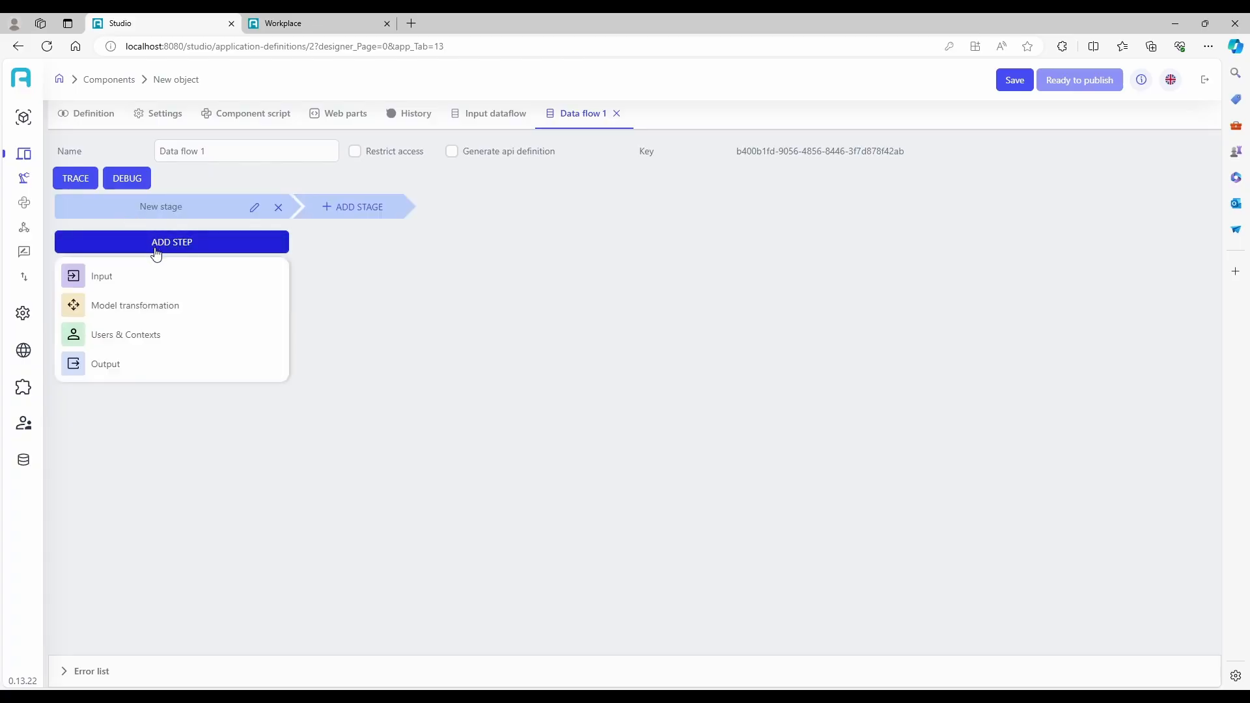
mouse_move(154, 279)
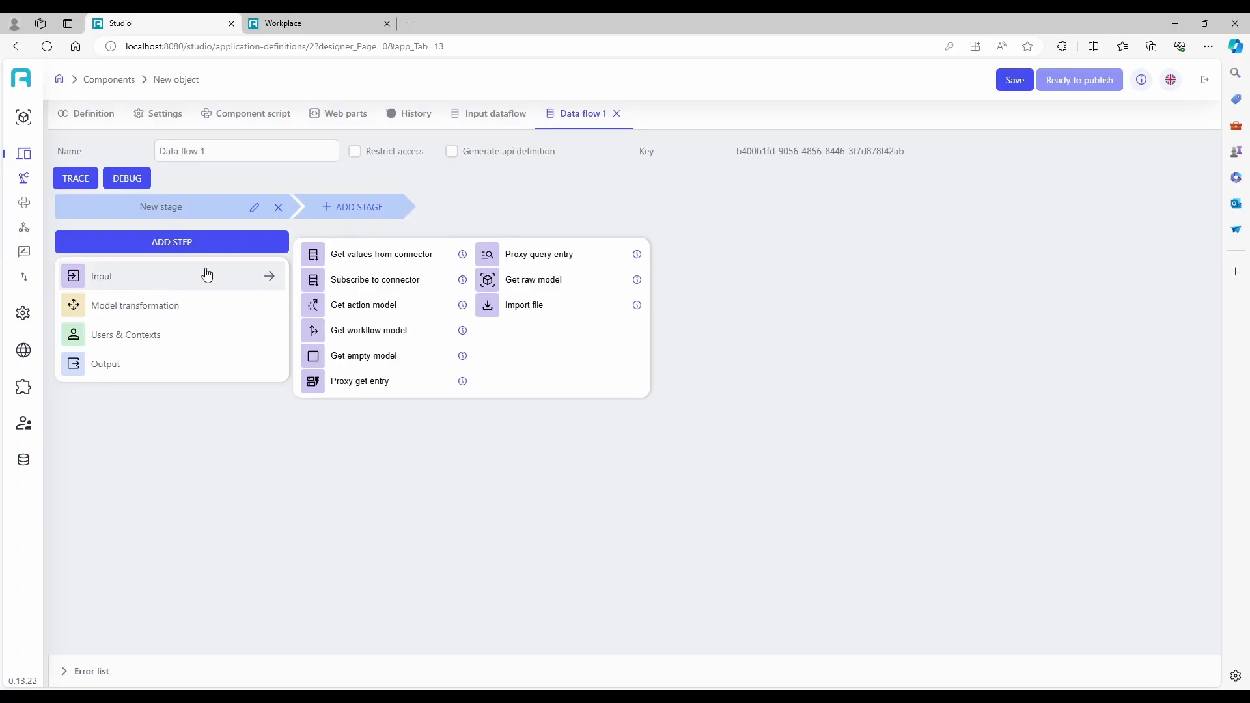
click(363, 306)
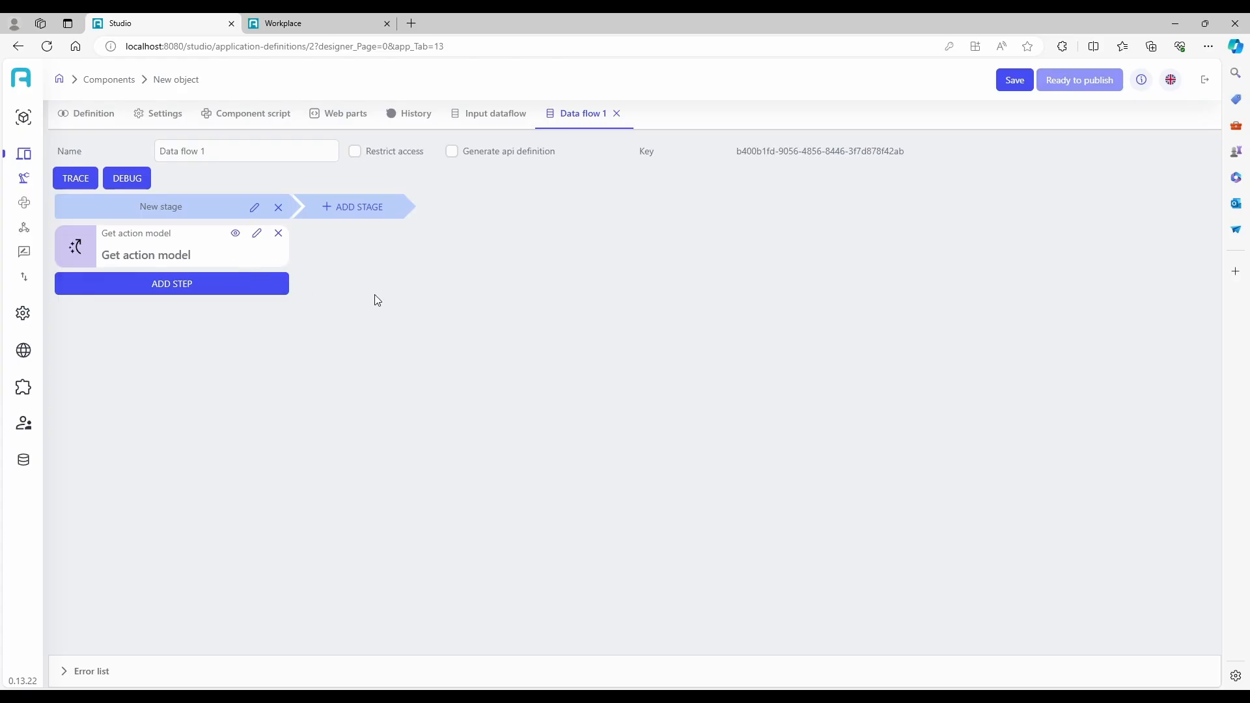
Add an Update entry output step after the Get action model step.
click(189, 289)
mouse_move(156, 405)
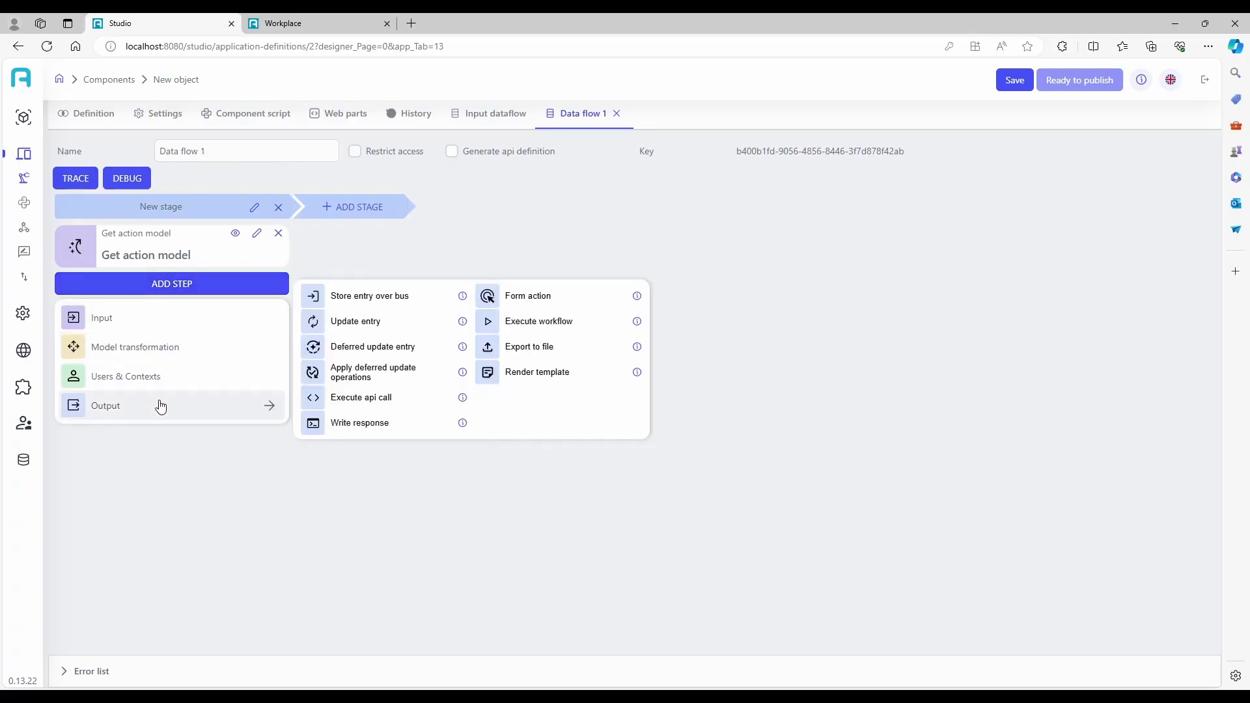
click(345, 323)
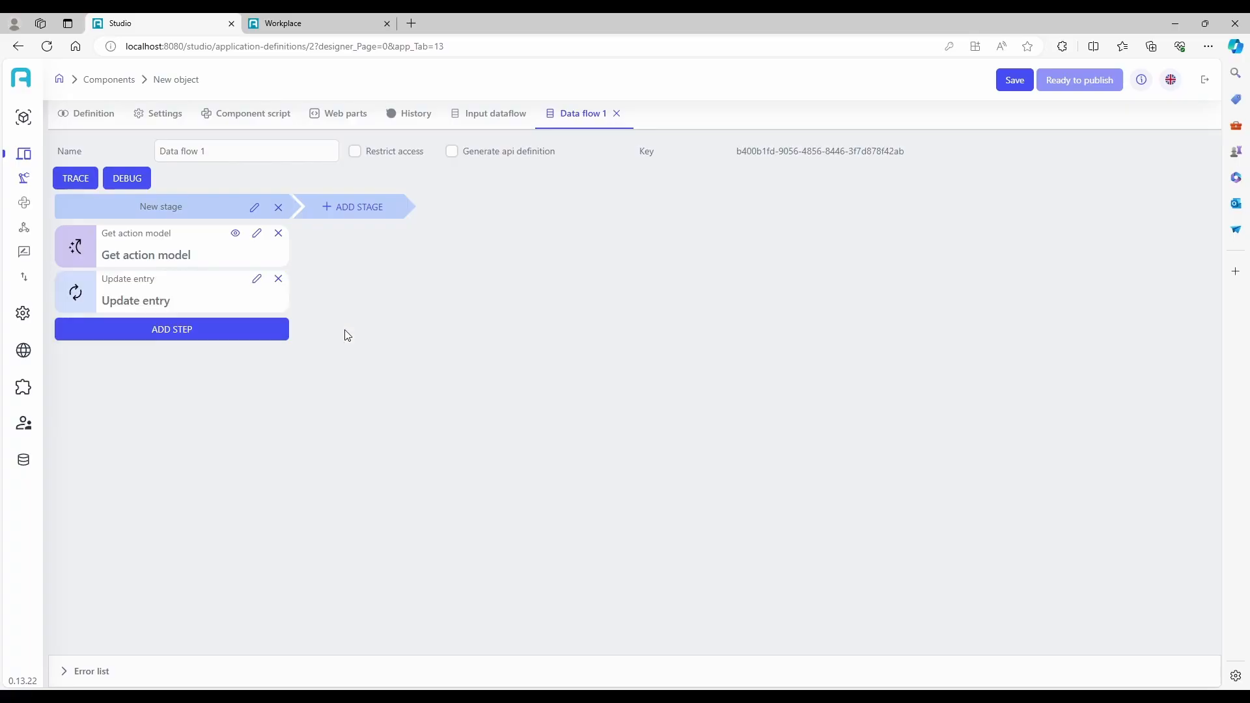
Configure the Update entry step with source step Get action model, component New object and result store field product.
click(257, 278)
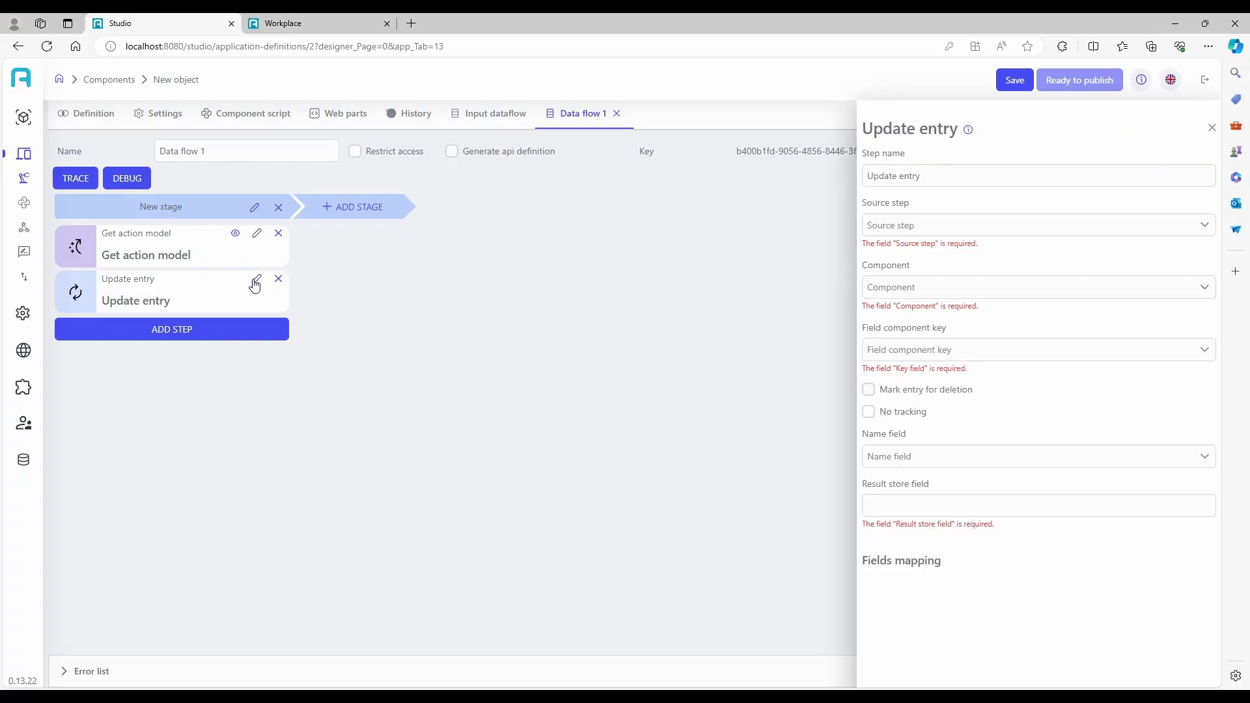
click(912, 226)
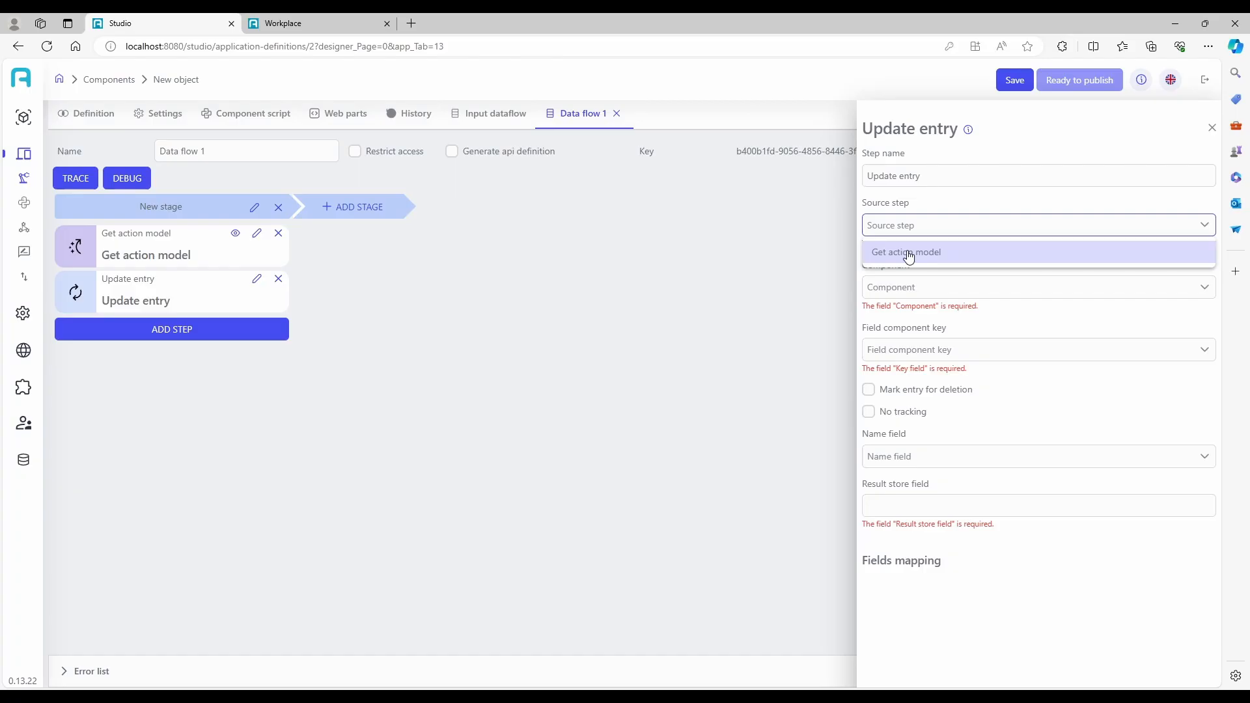
click(909, 256)
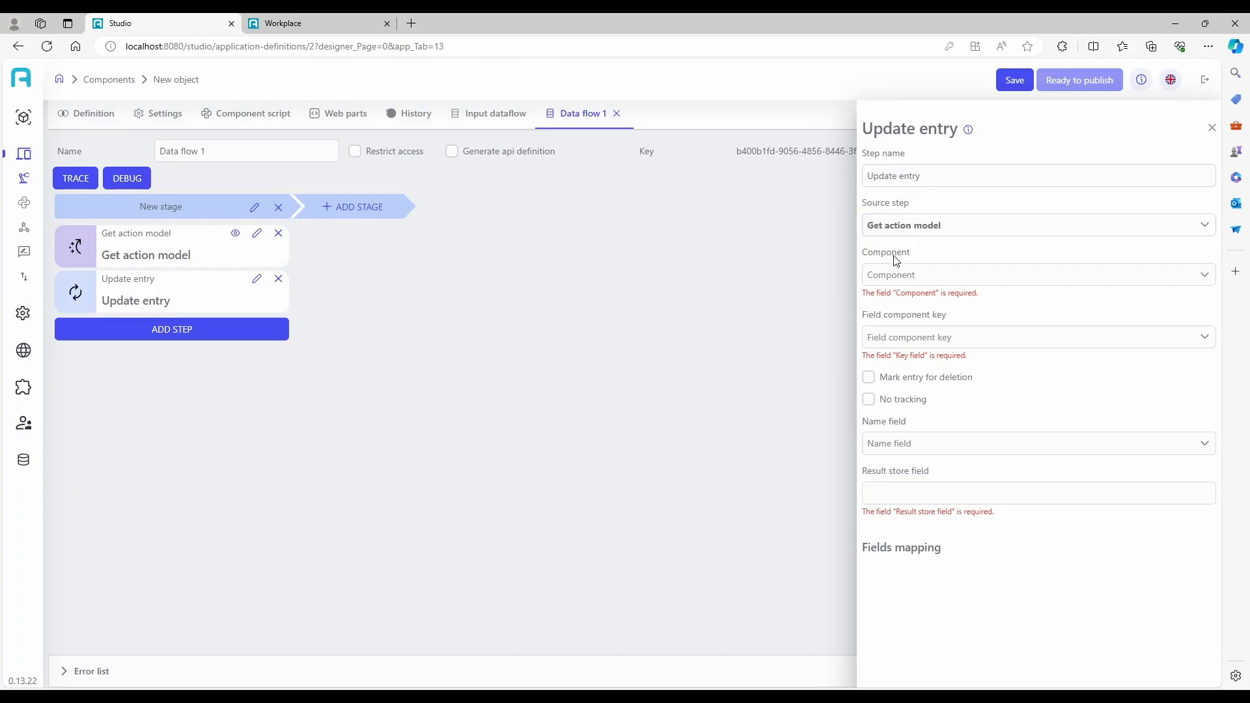
click(893, 274)
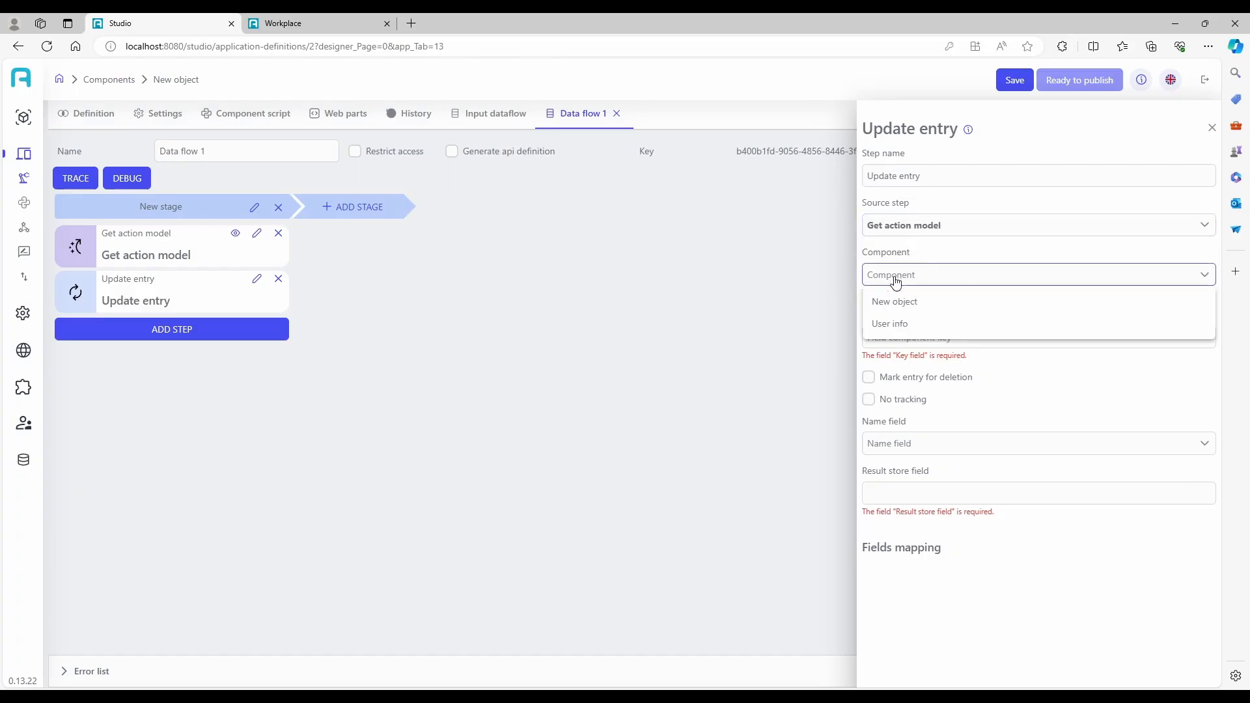
click(912, 309)
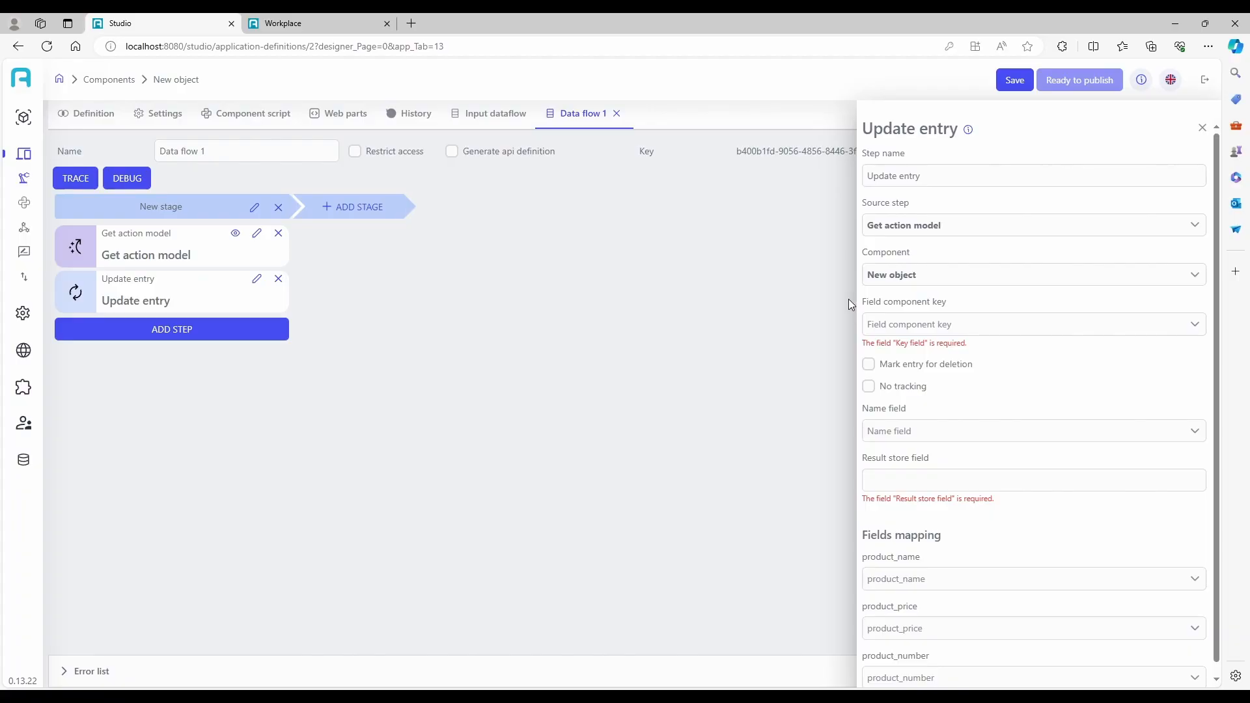
click(893, 481)
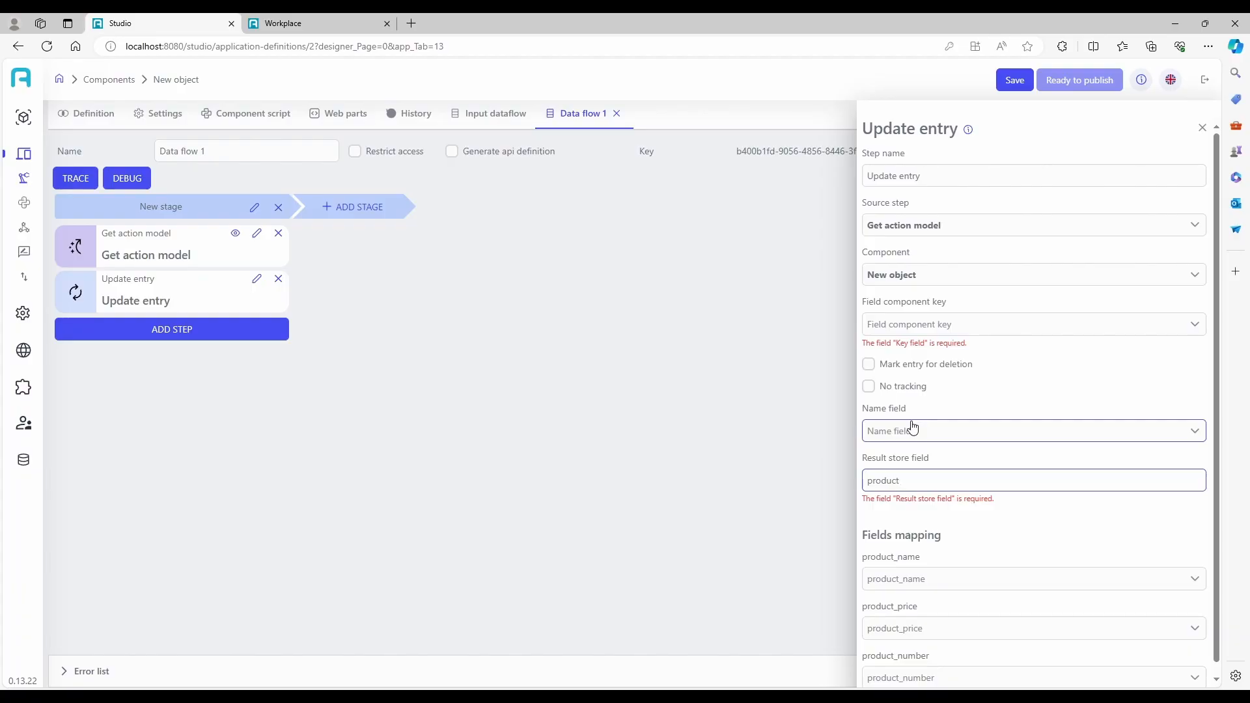
Map product_name, product_price and product_number in the Update entry step to data.product_name, data.product_price and data.product_number.
click(912, 582)
click(912, 566)
scroll(912, 533, down, 1)
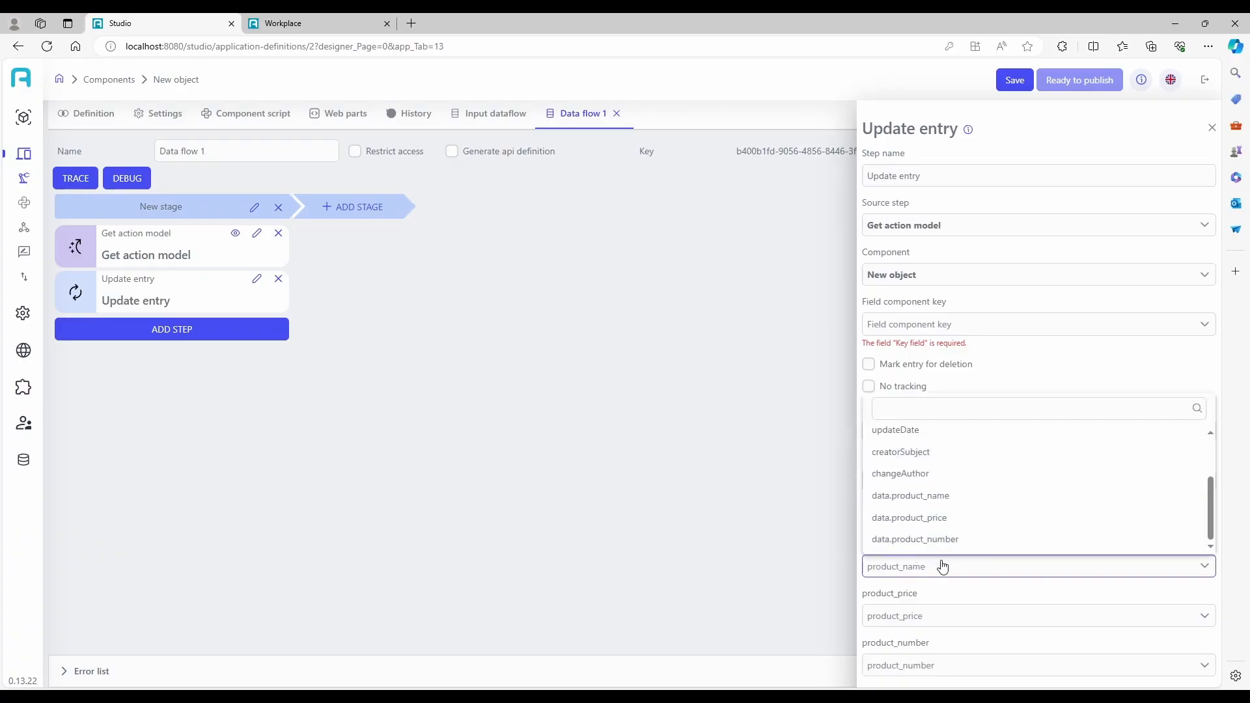
click(938, 498)
click(940, 617)
scroll(925, 575, down, 1)
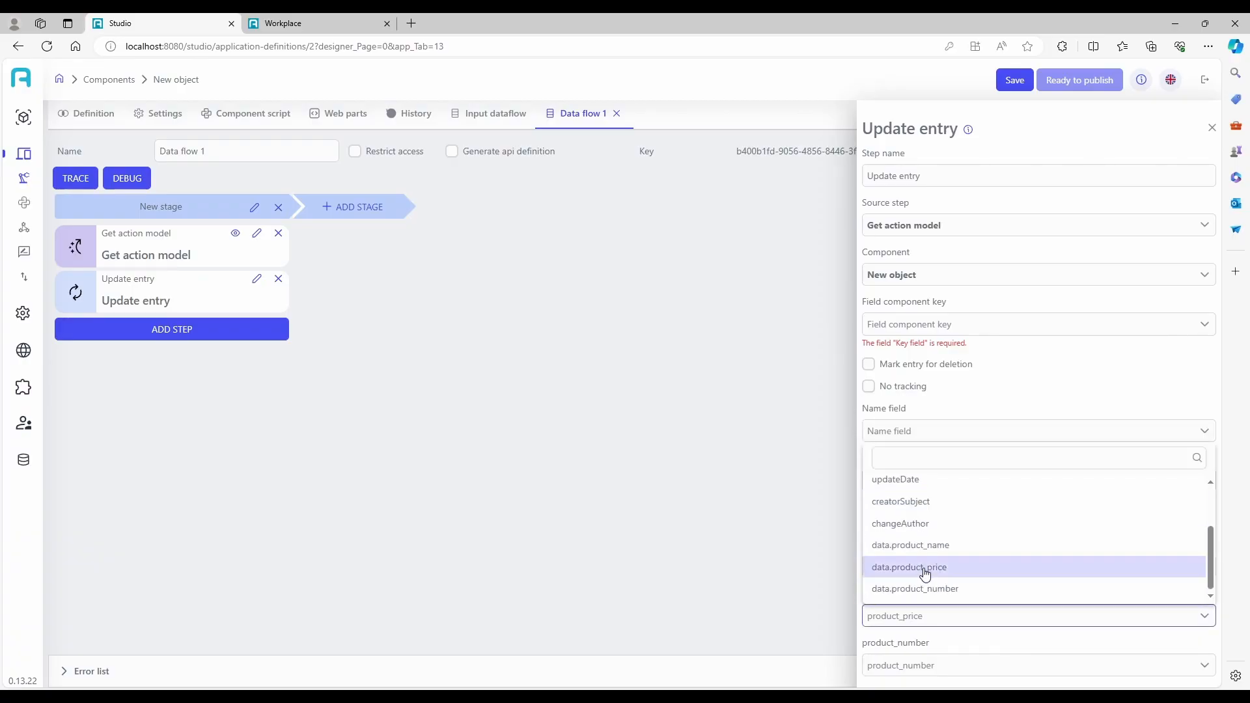
click(949, 589)
click(907, 670)
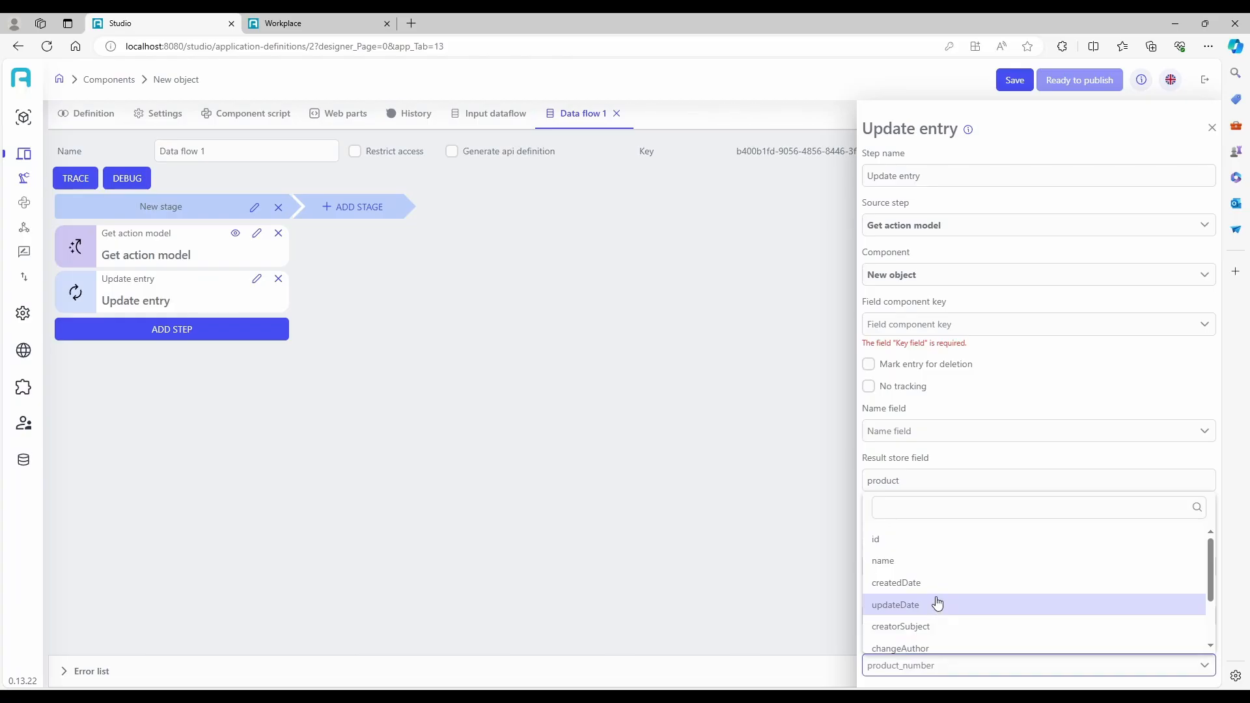
scroll(939, 599, down, 1)
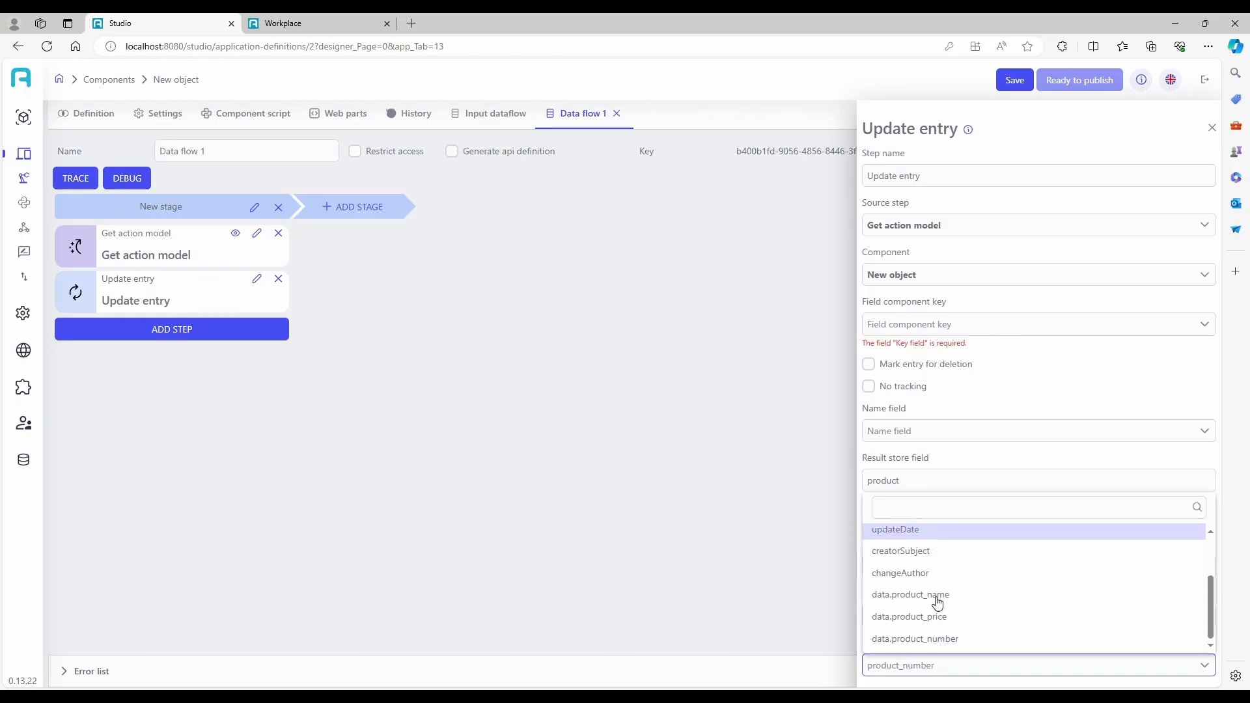
click(937, 640)
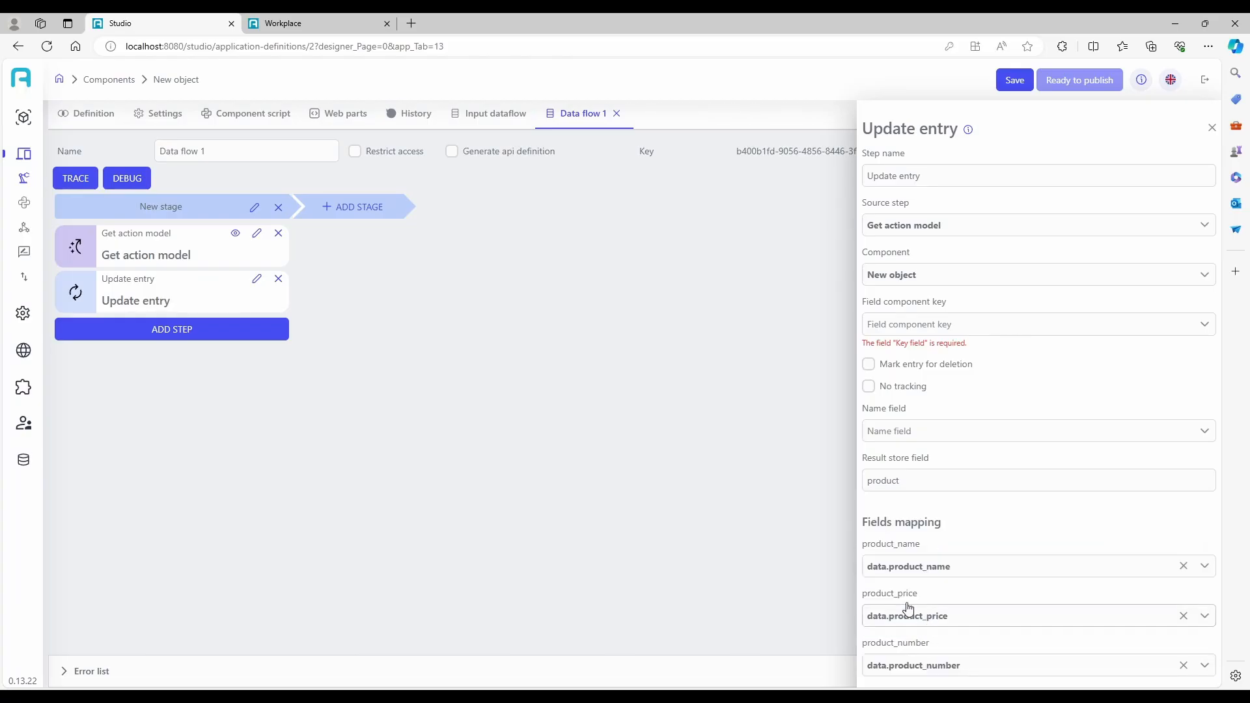
Add a Write response step after the Update entry step in Data flow 1.
click(1211, 128)
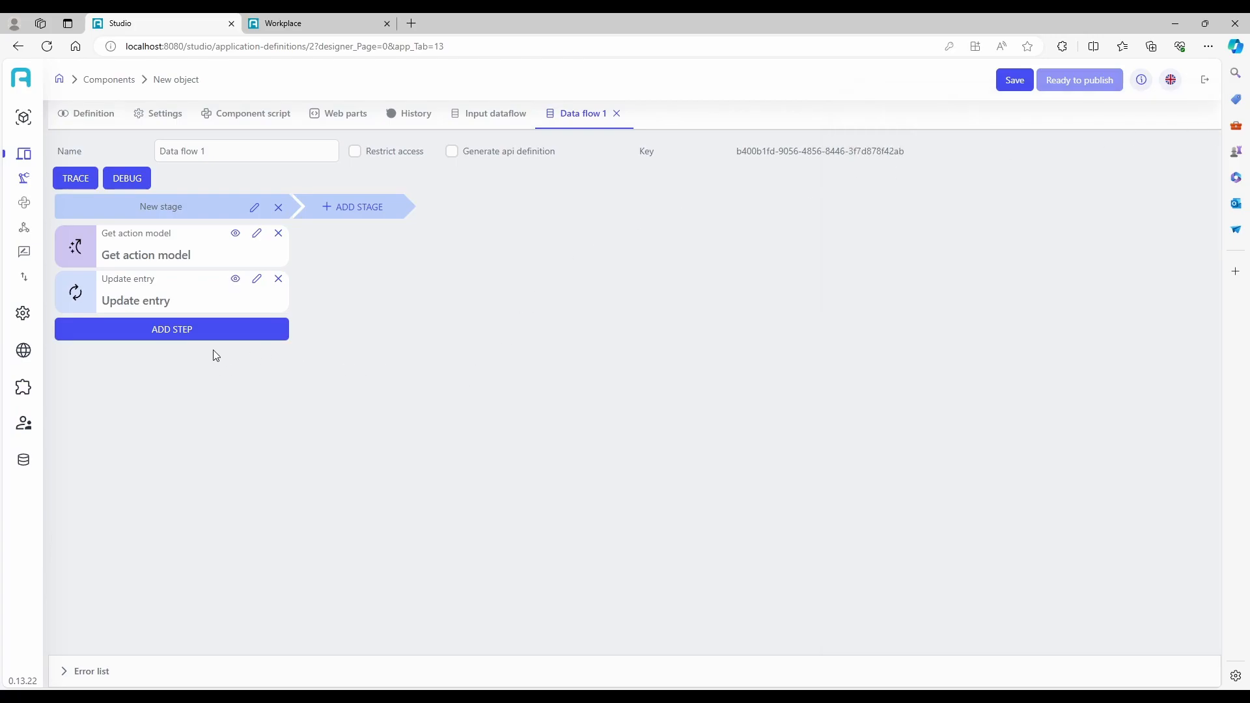
click(215, 331)
mouse_move(195, 449)
click(358, 469)
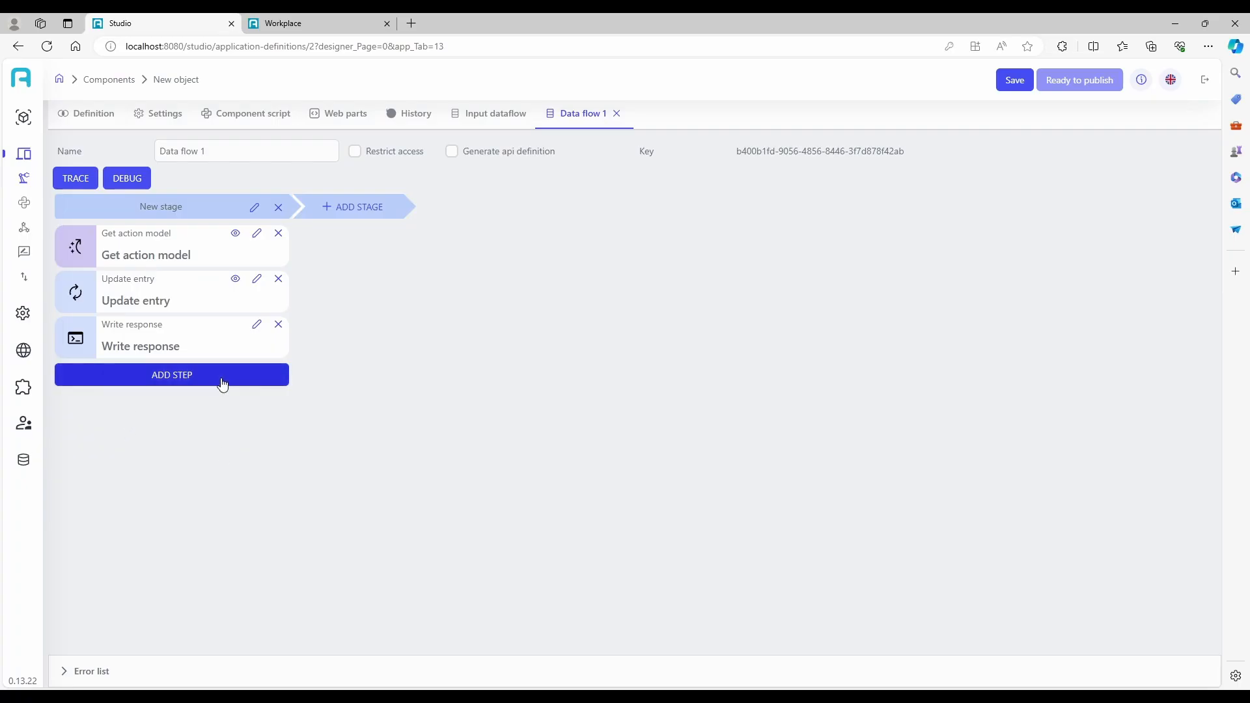
Set the Write response step's source step to Update entry and save the component.
click(256, 325)
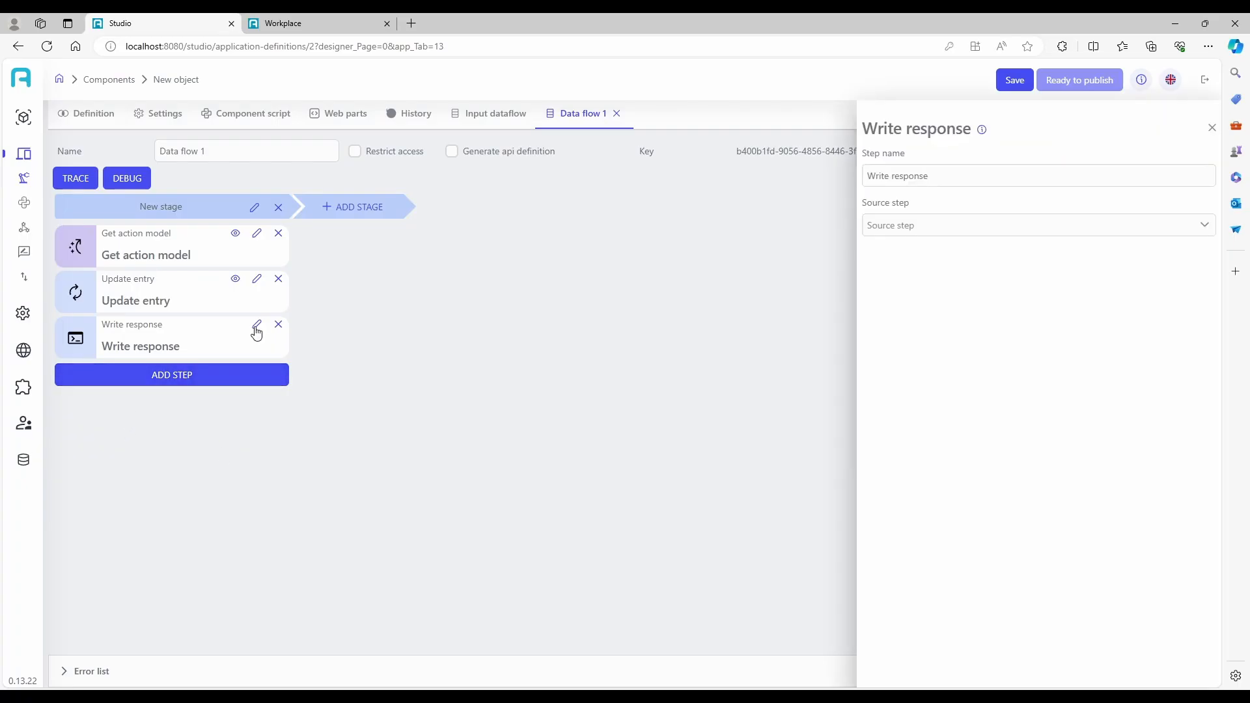
click(925, 226)
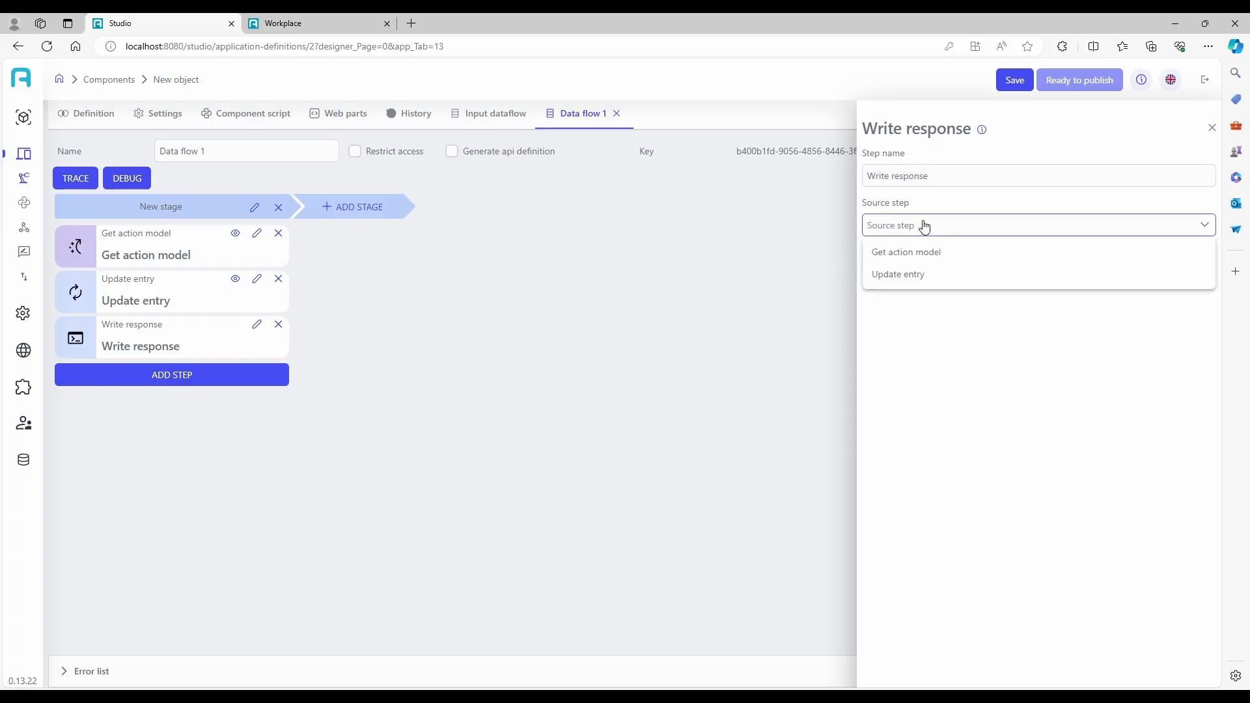
click(937, 275)
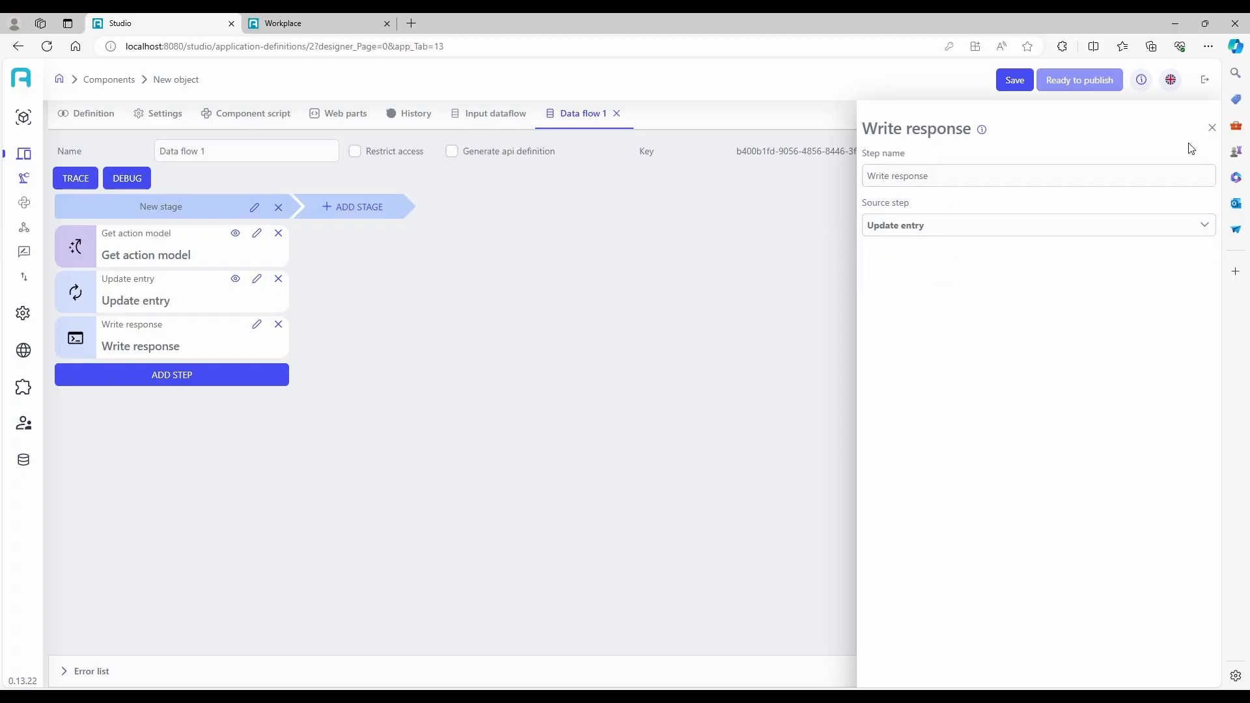
click(1212, 128)
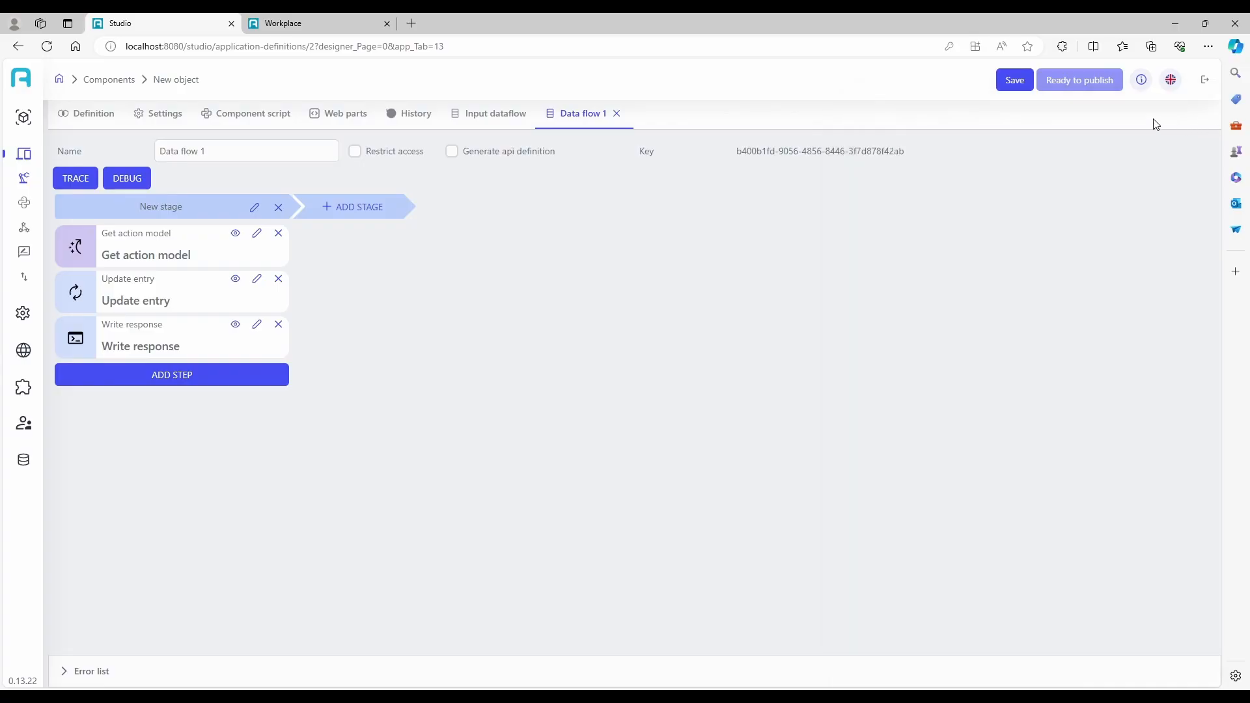
click(1016, 81)
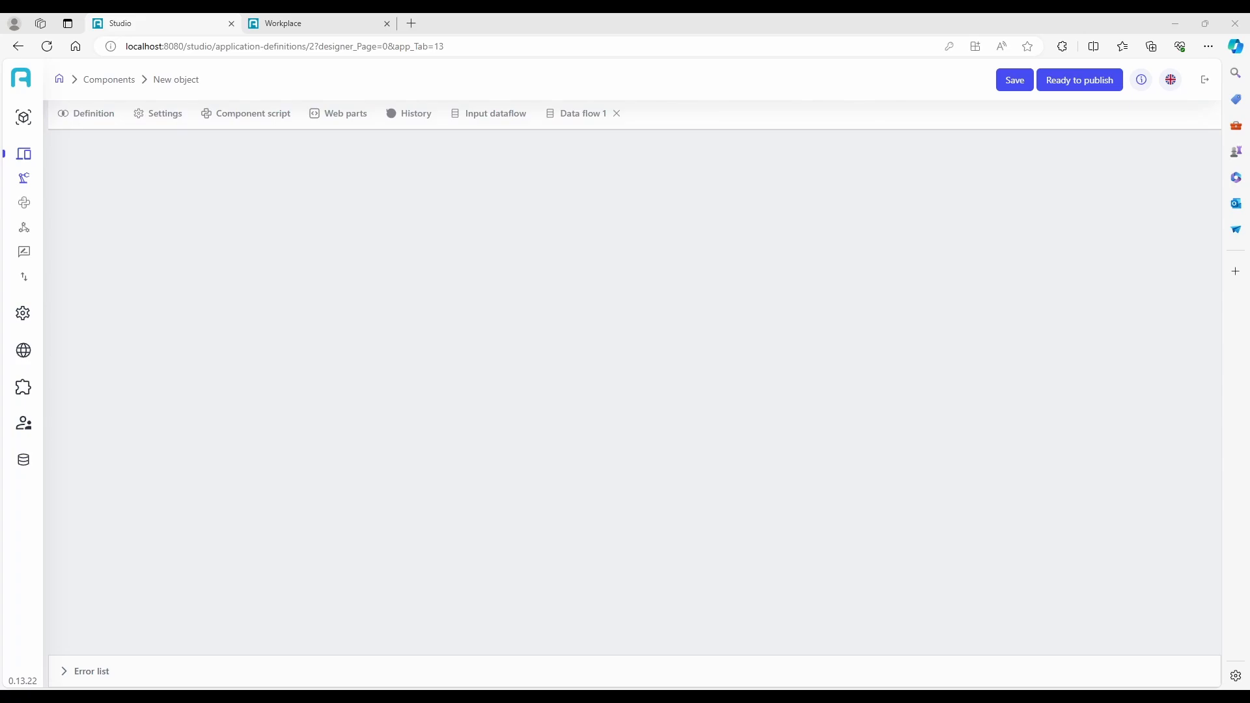
Place a Button element below the data grid on the Main page of the component definition.
click(91, 114)
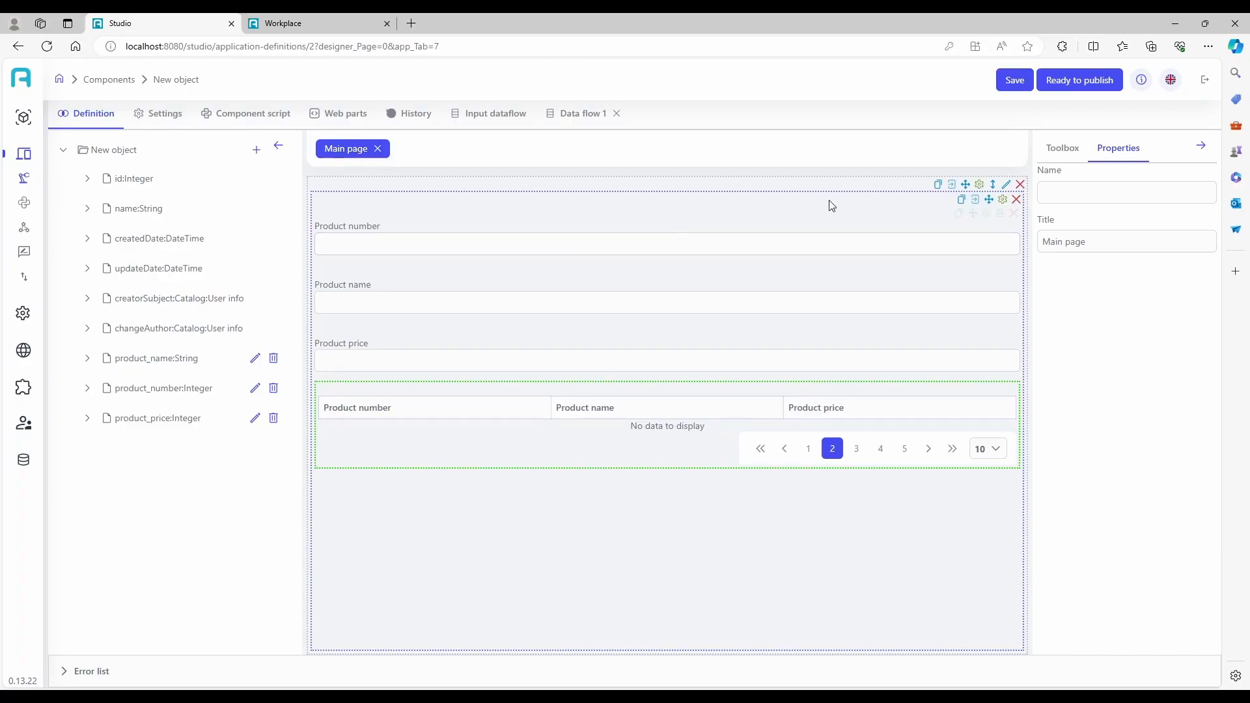
click(1058, 150)
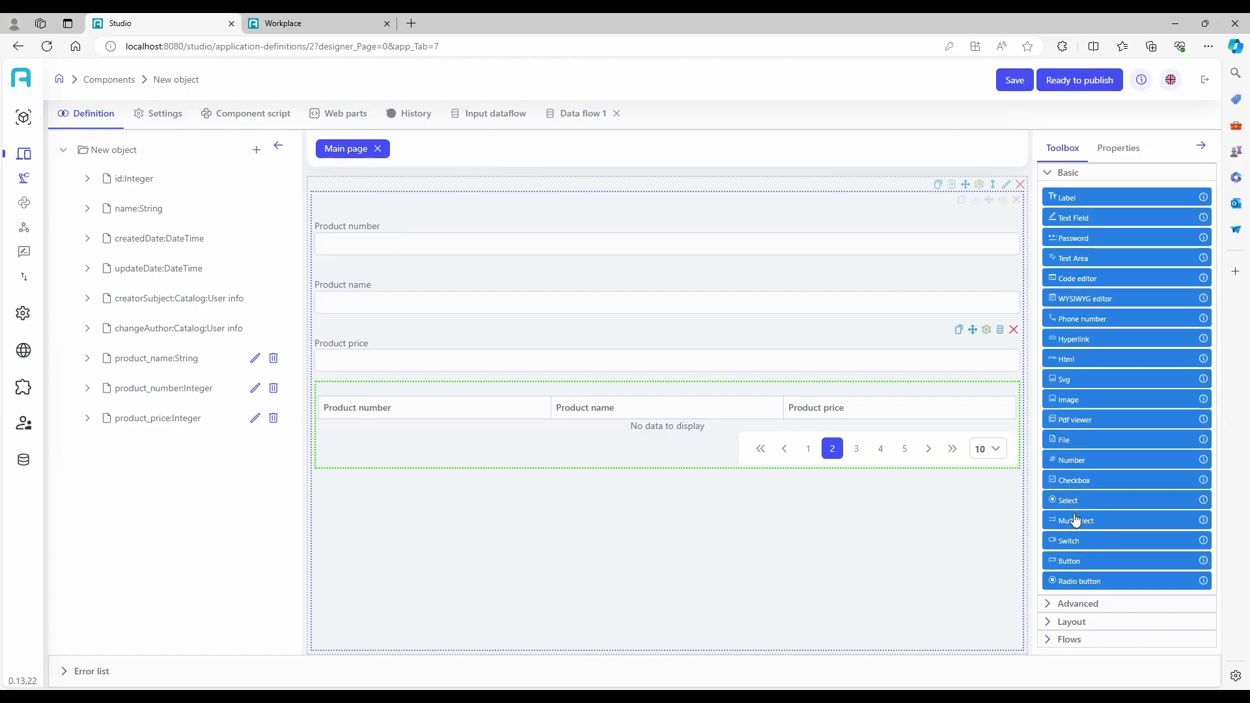
drag(1068, 562, 913, 502)
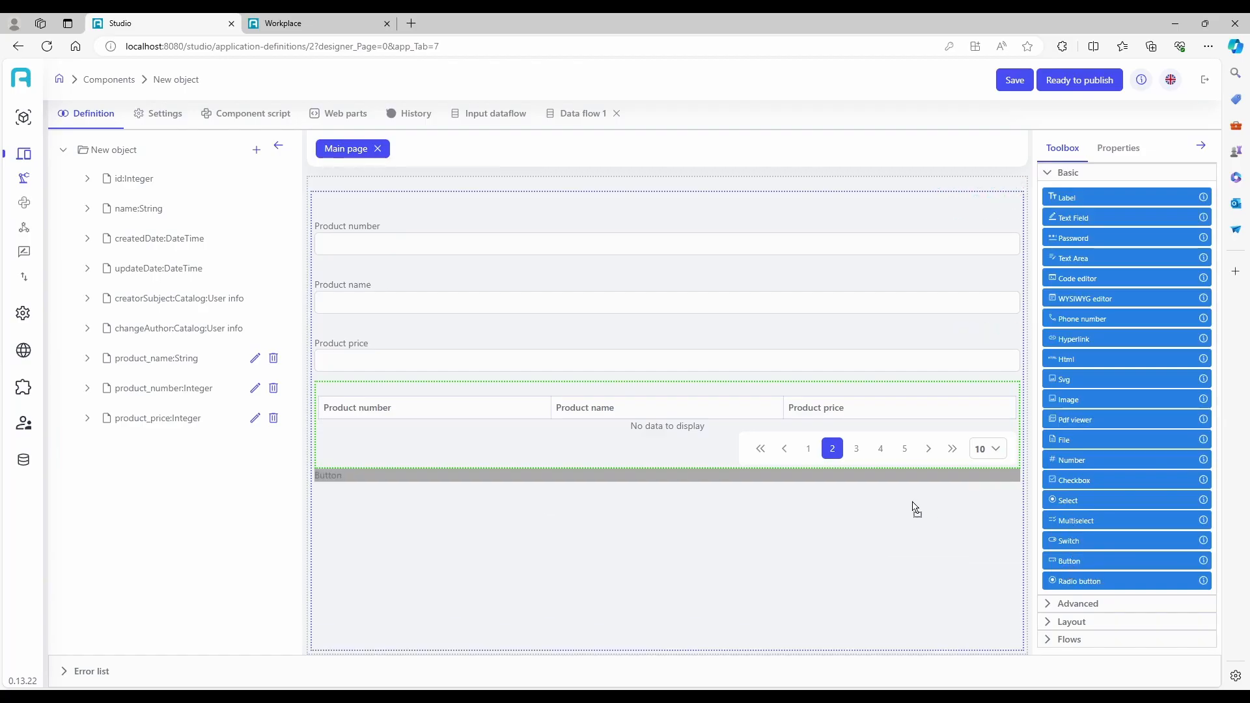
drag(914, 509, 909, 506)
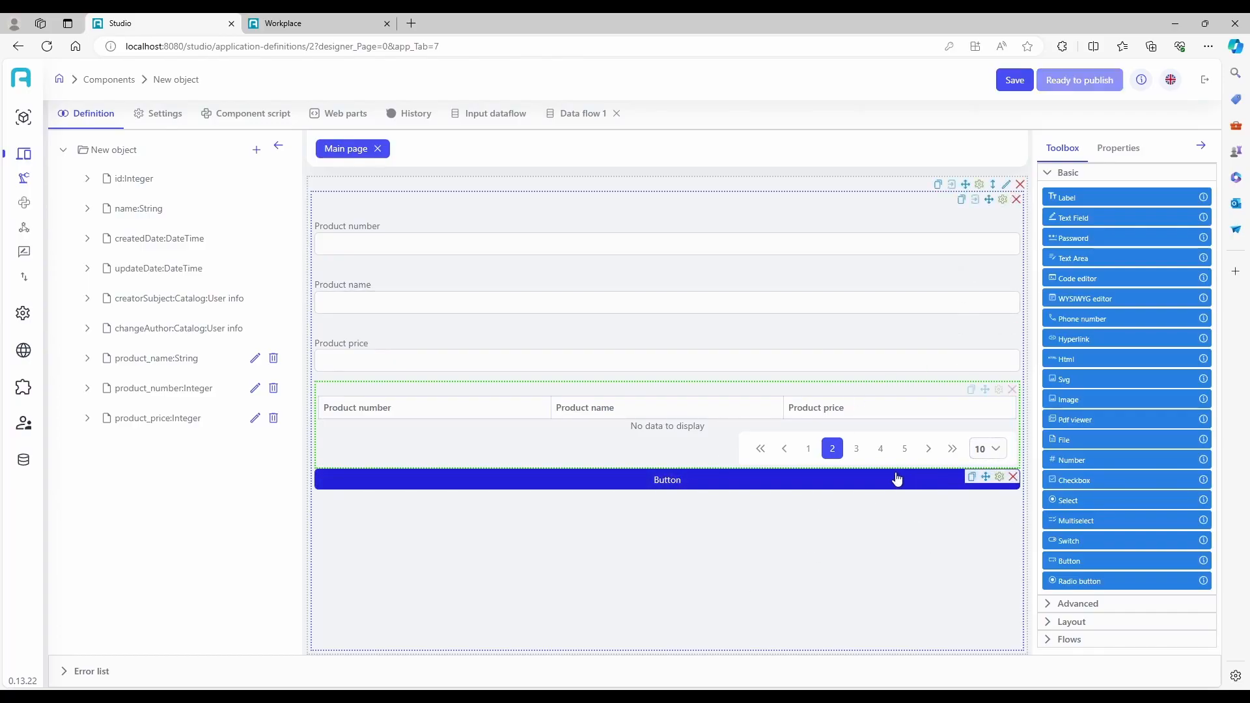
Set the new button's command type to Execute dataflow and link it to Data flow 1.
click(1000, 477)
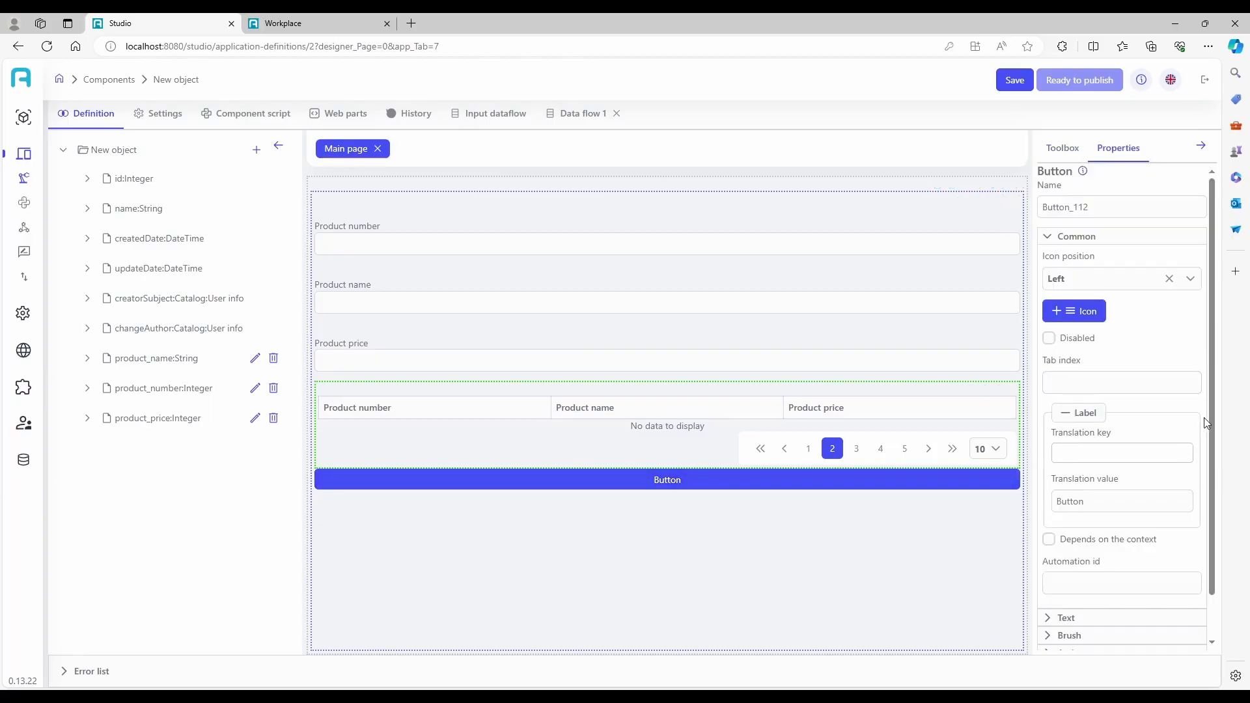
scroll(1203, 430, down, 1)
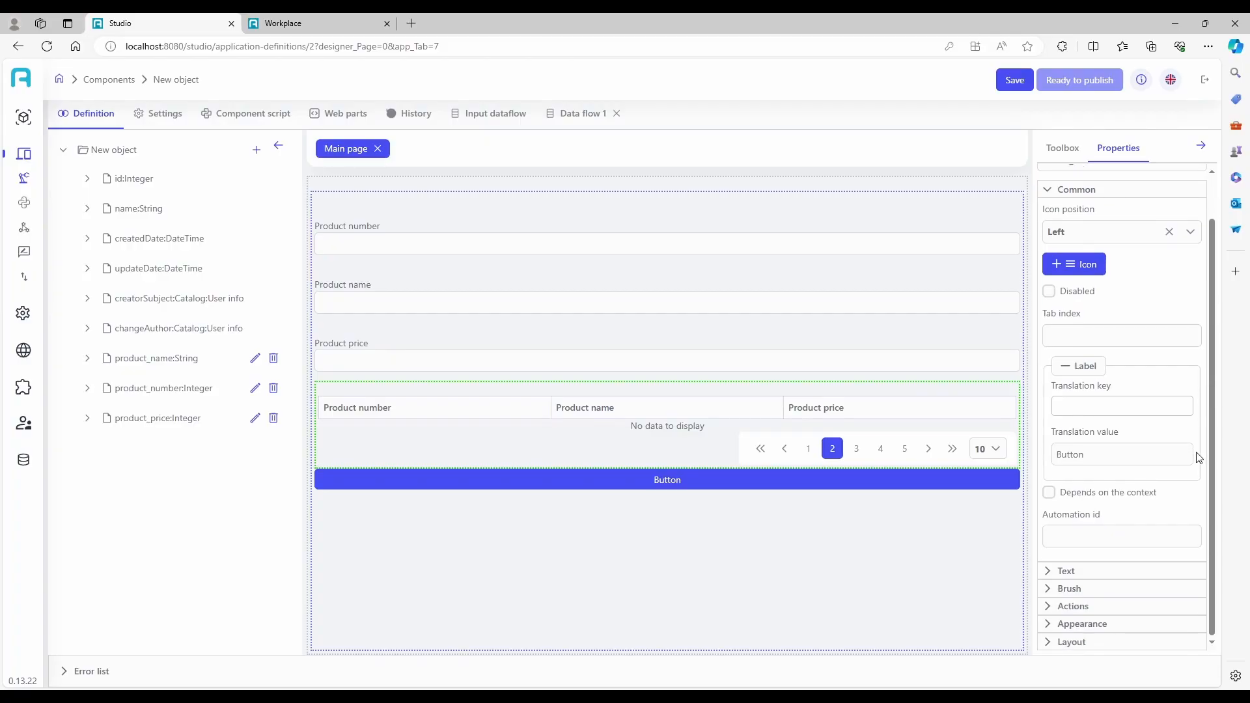
click(1120, 613)
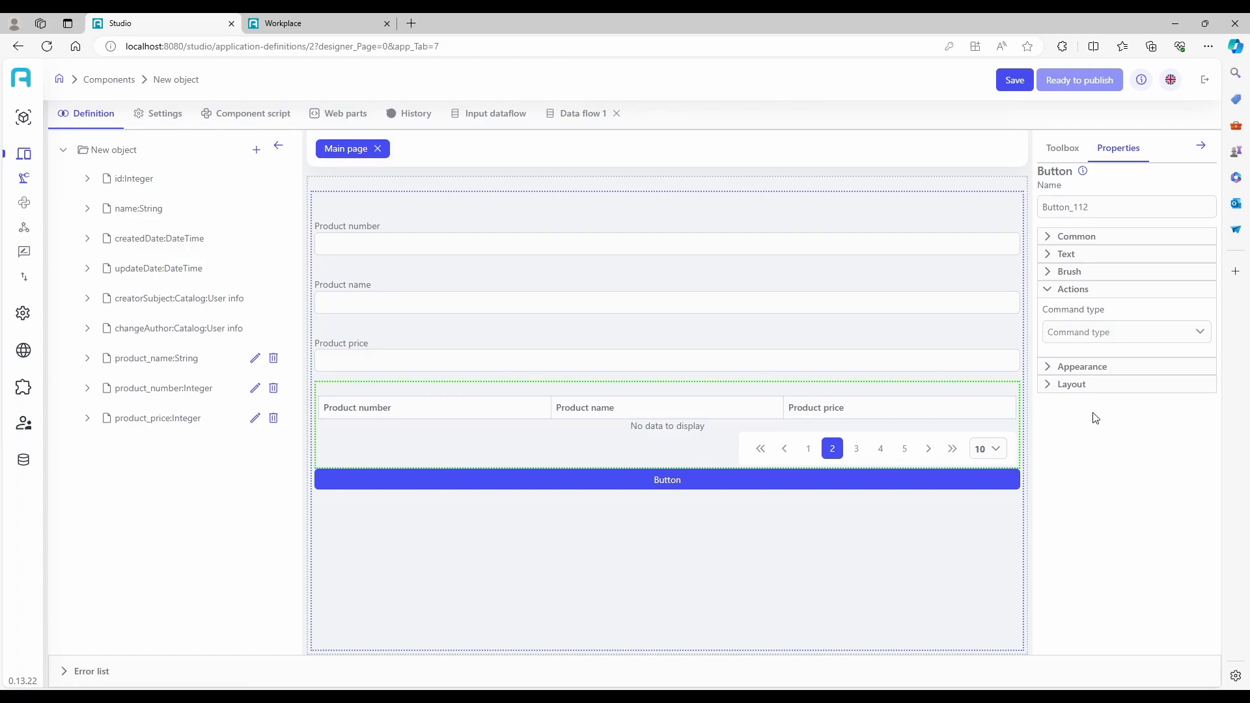
click(1084, 333)
scroll(1097, 441, down, 1)
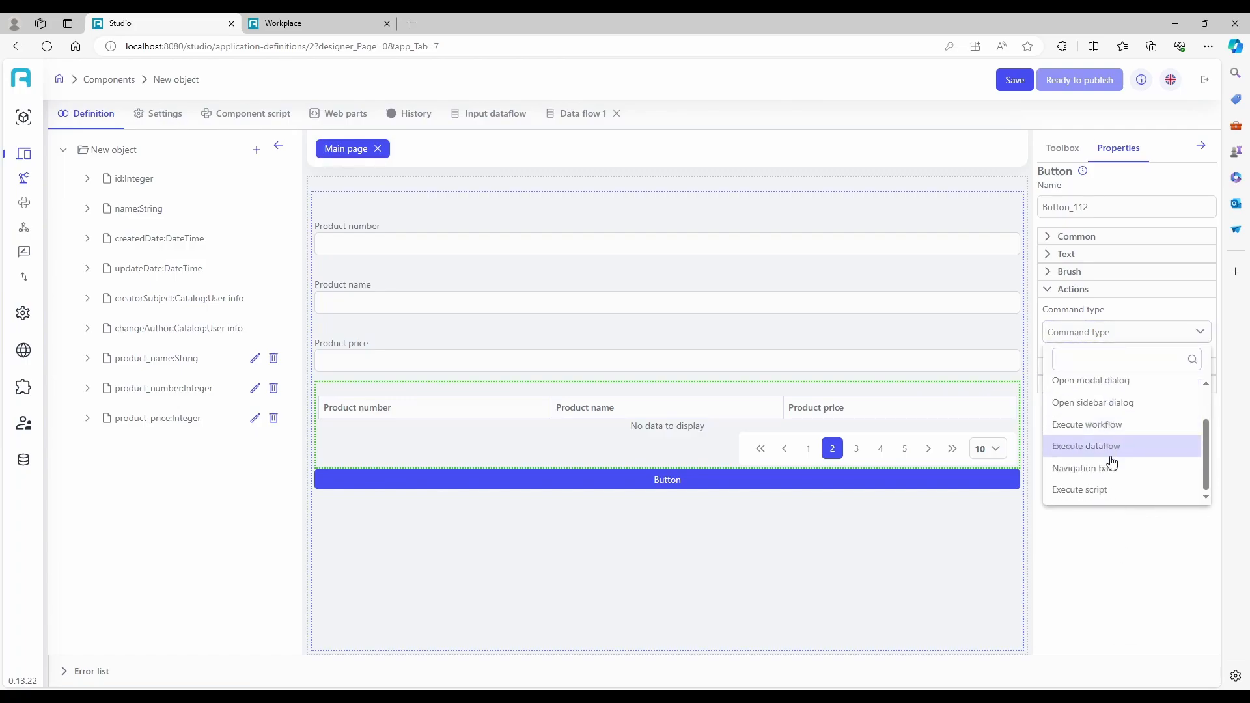
click(1107, 448)
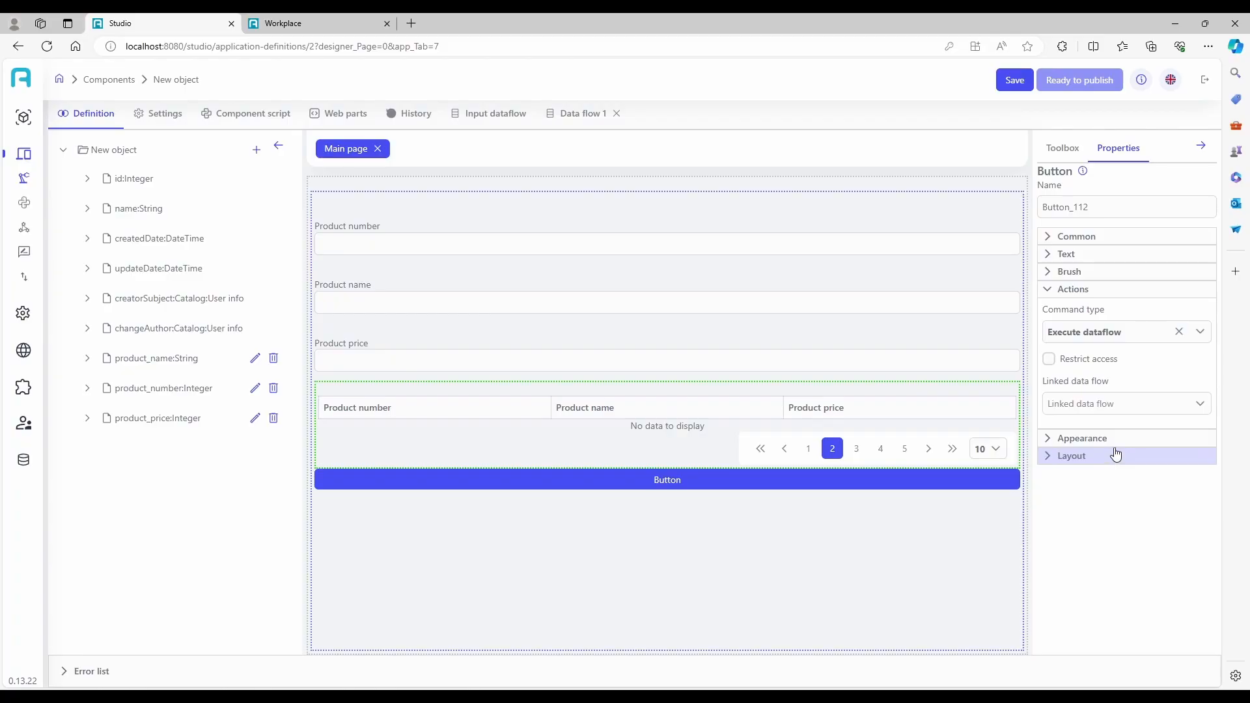
click(1099, 404)
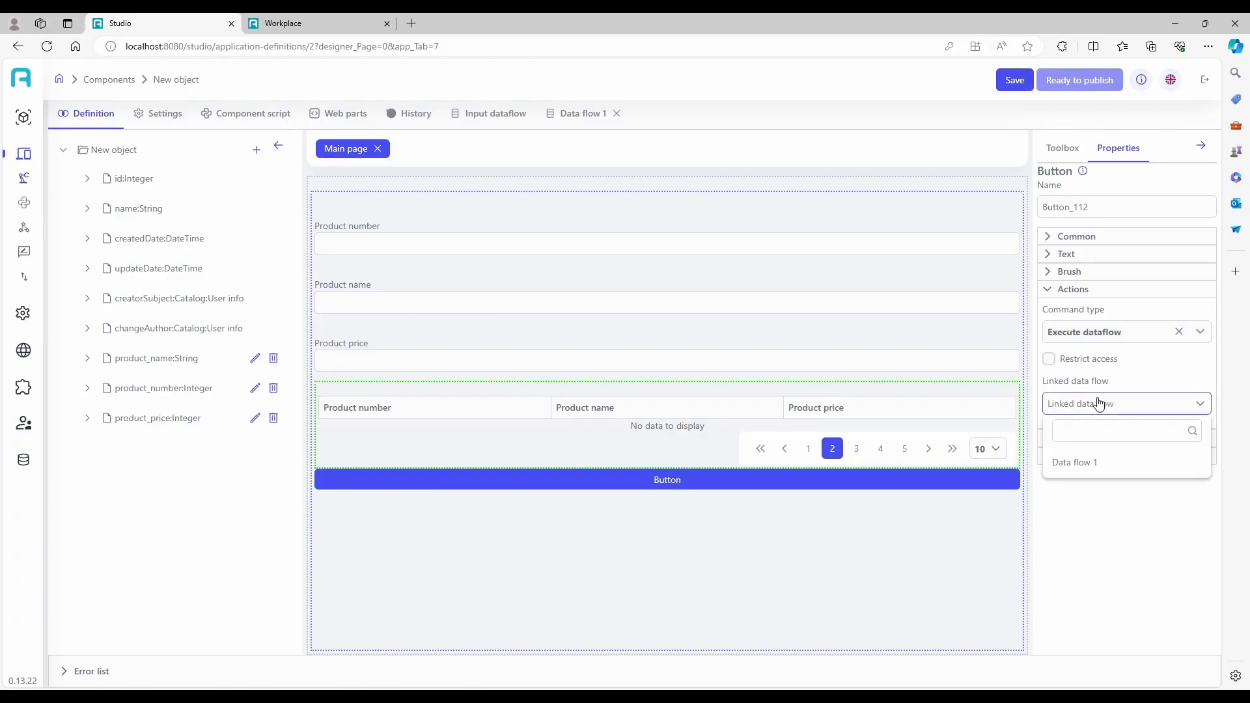
click(1087, 464)
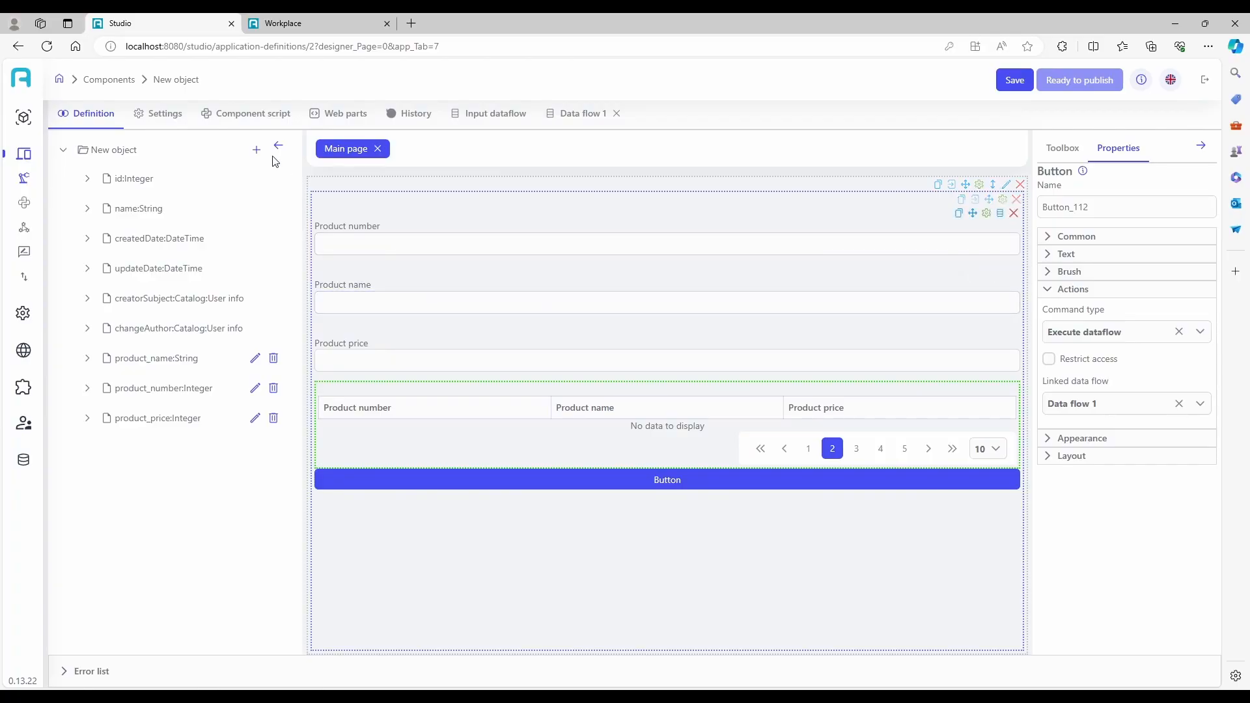
Title the component "first application", assign it to the digital-workplace domain and save it.
click(151, 118)
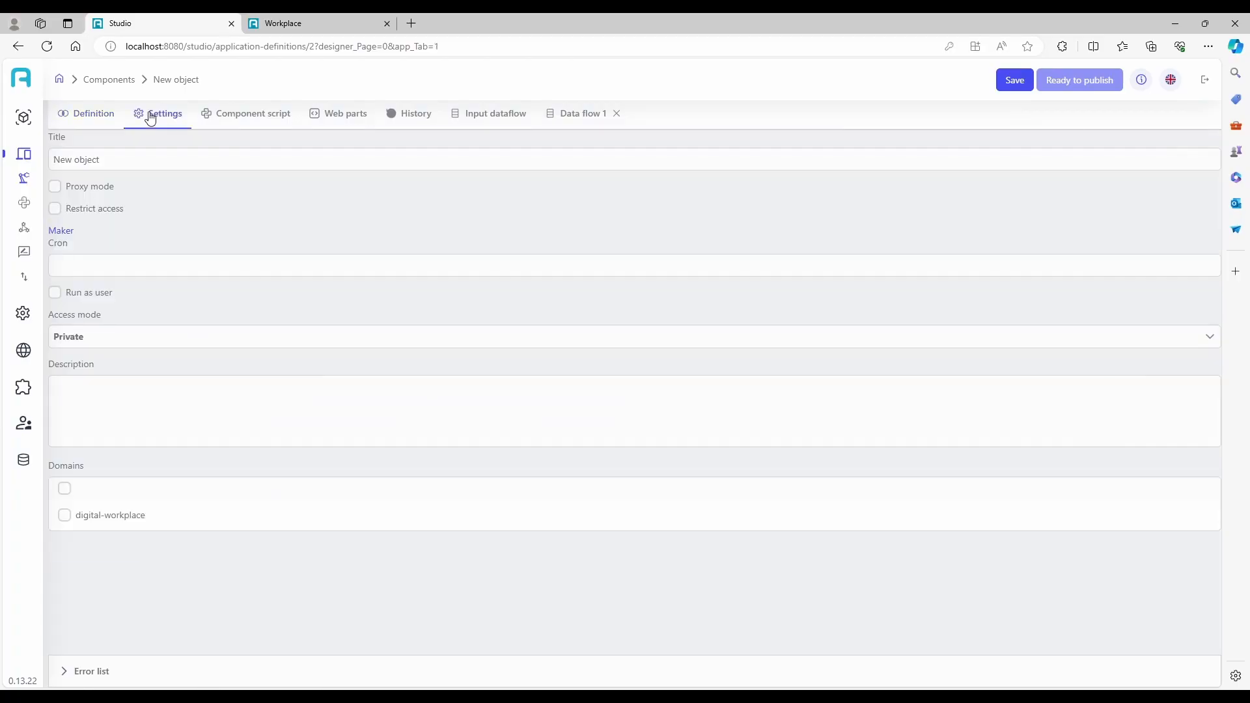
click(135, 161)
drag(123, 159, 57, 145)
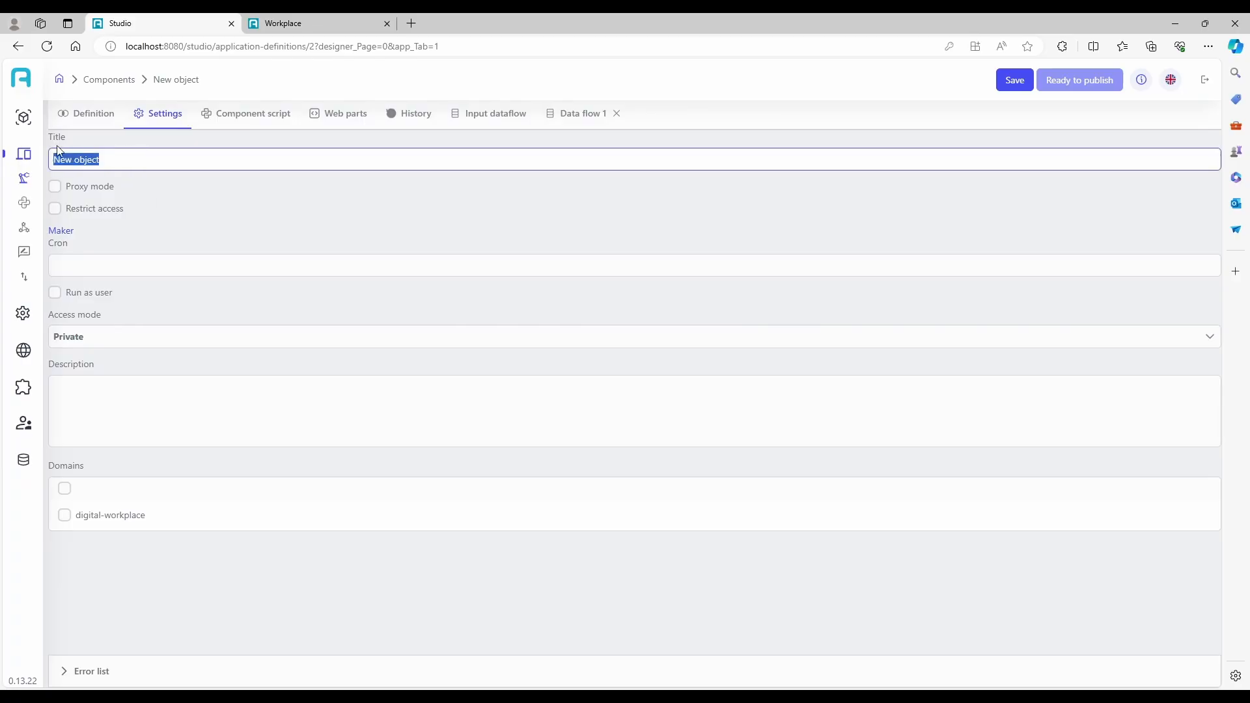
text(first application)
click(95, 519)
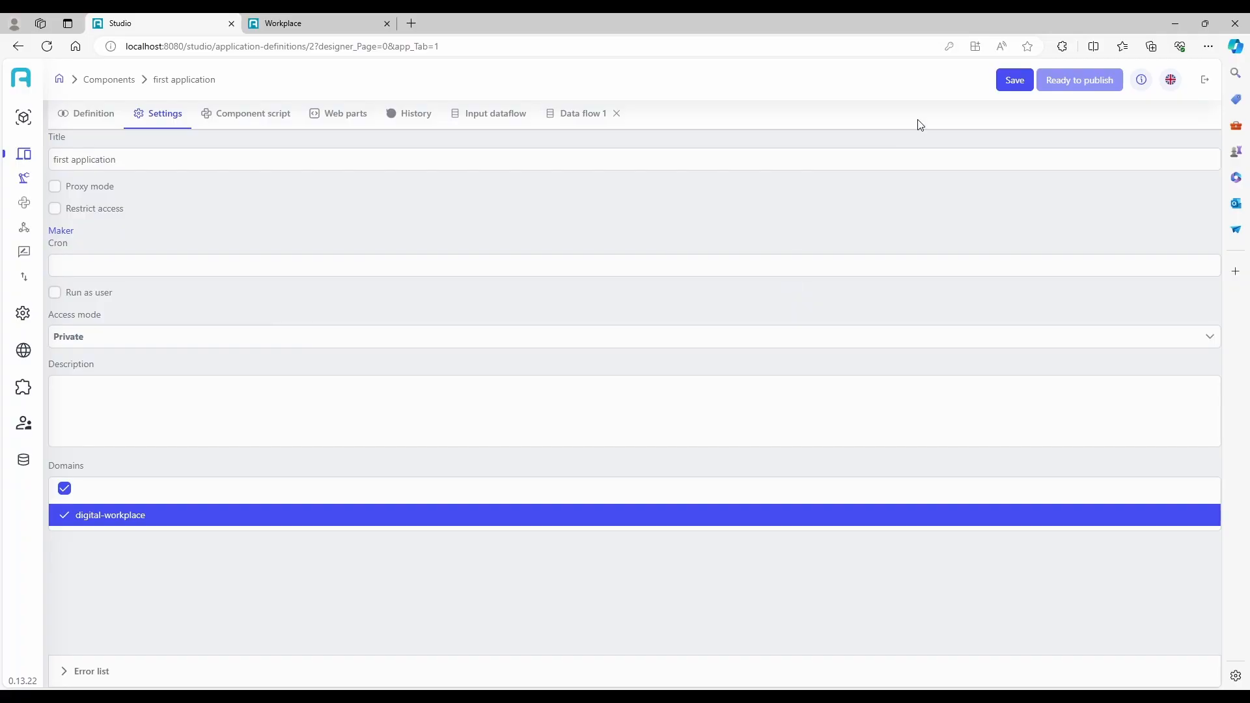
click(1019, 82)
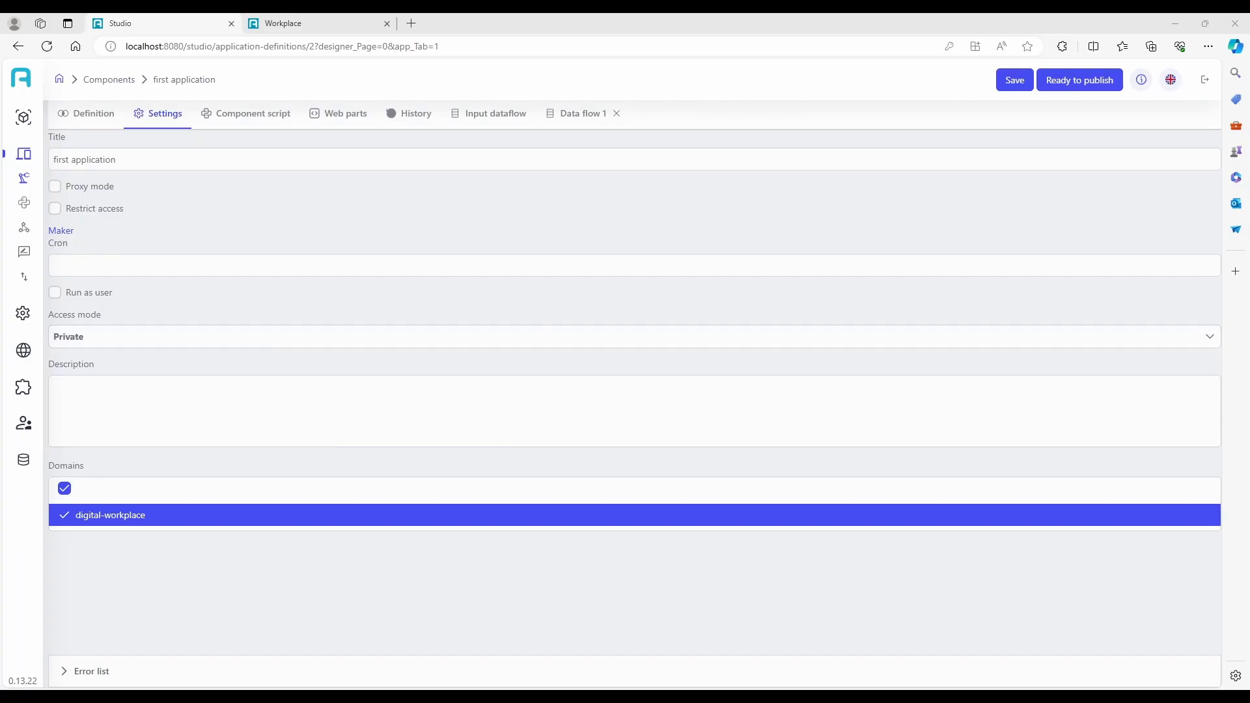
Publish the first application component.
mouse_move(26, 178)
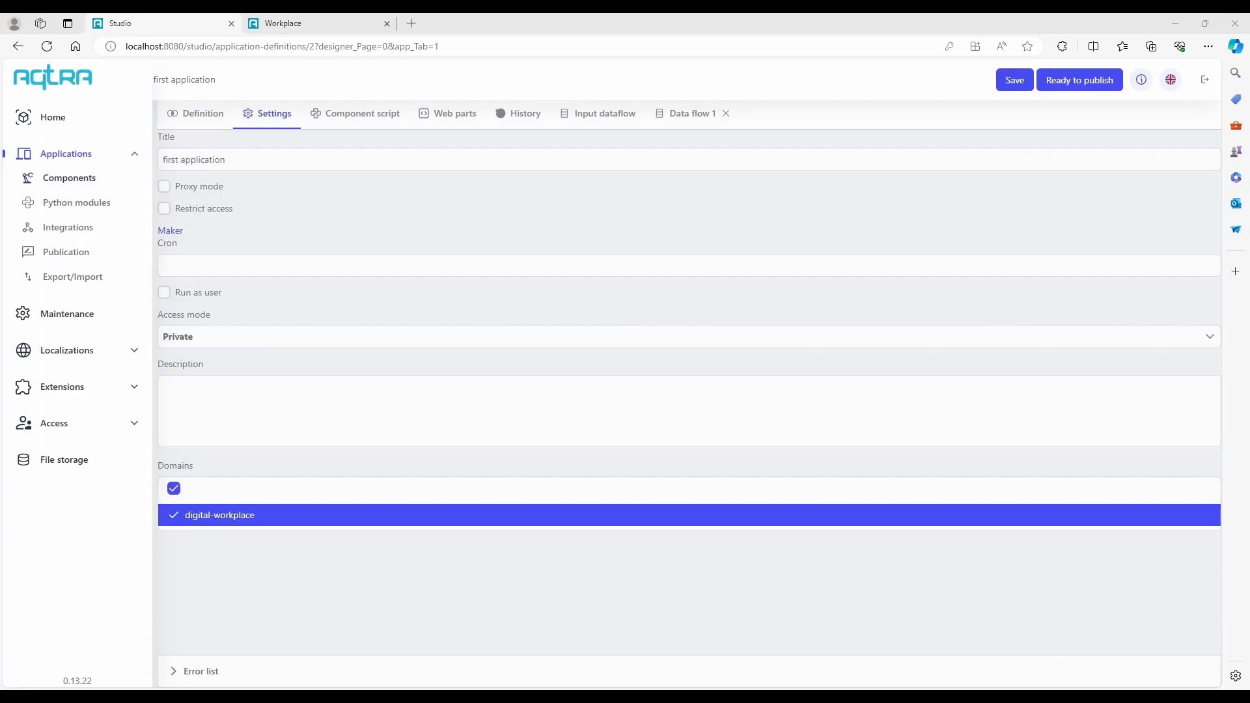
click(33, 255)
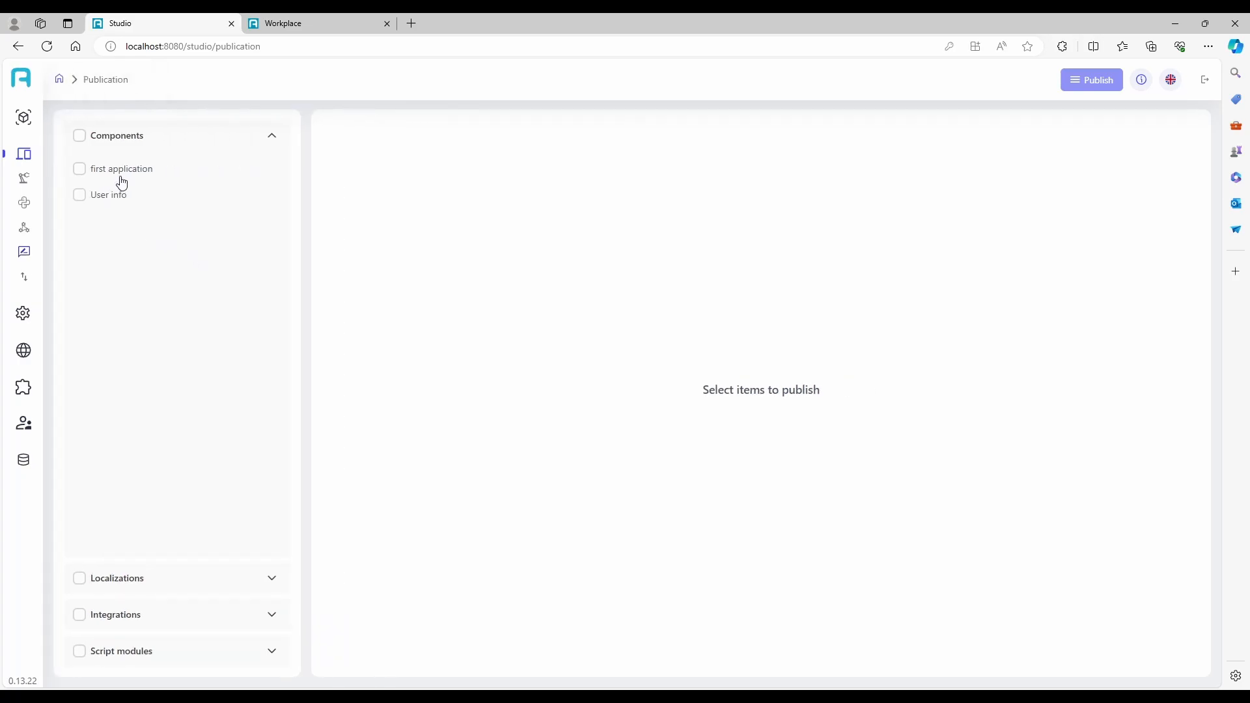
click(79, 169)
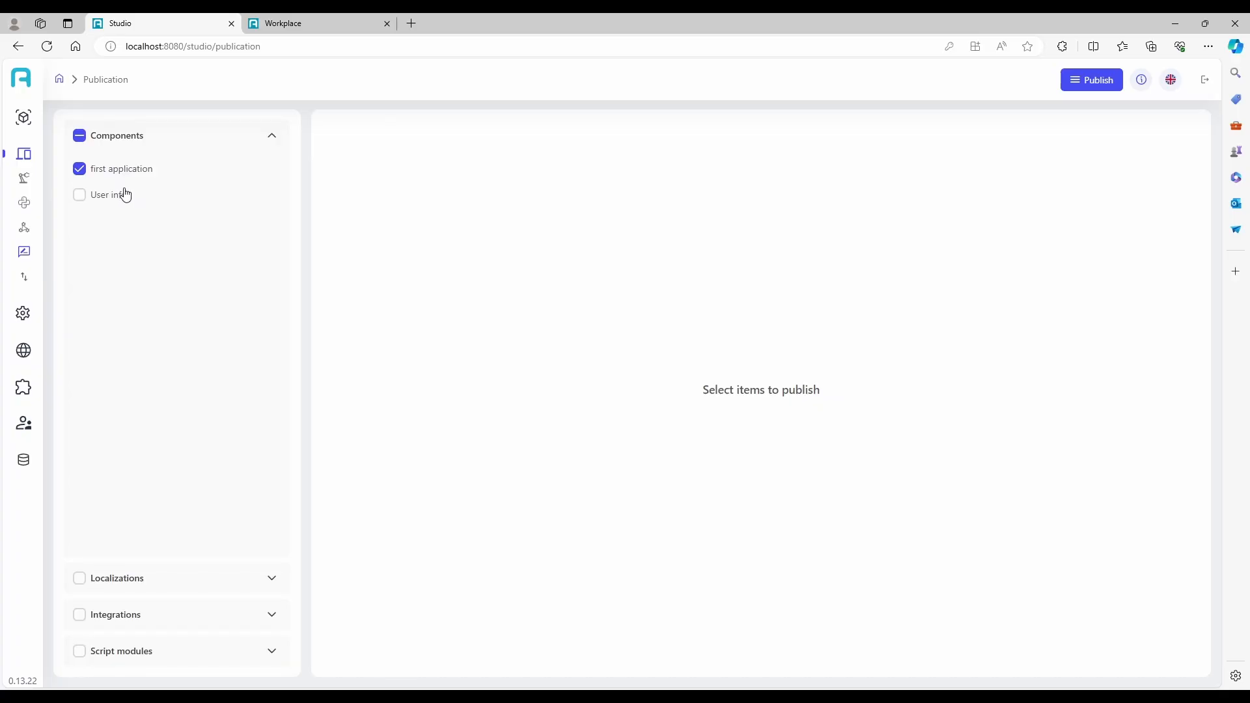
click(1077, 84)
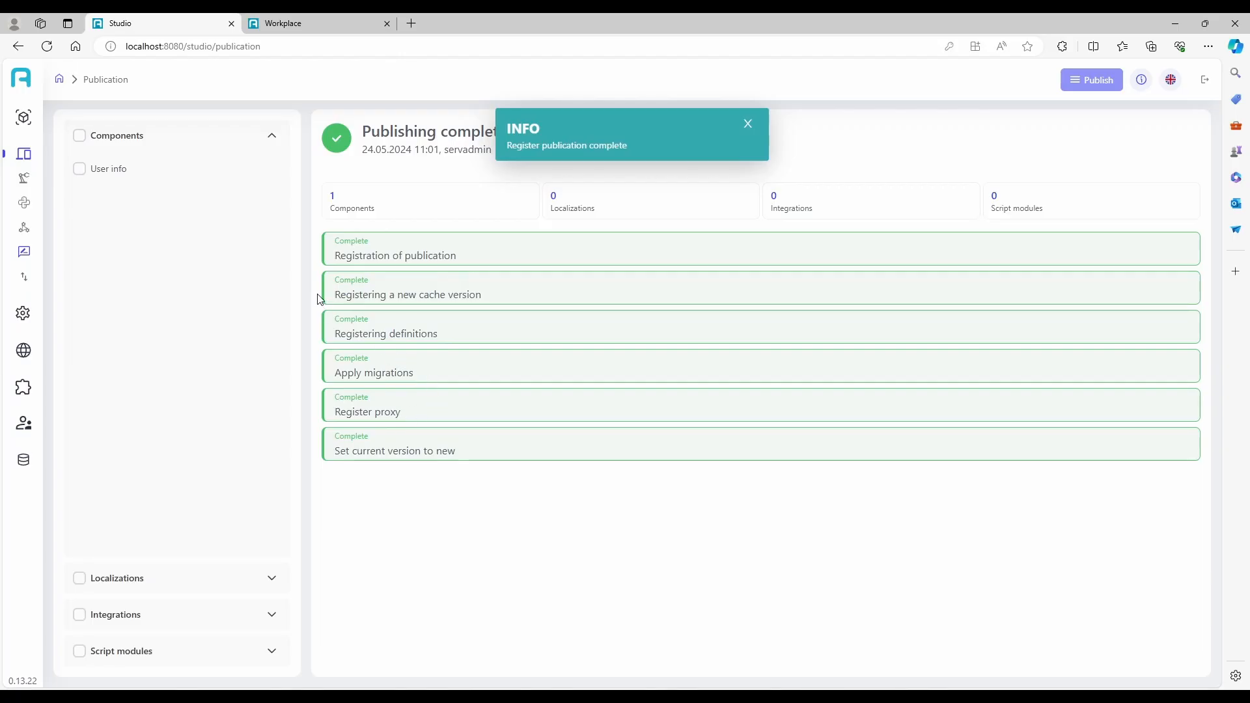
Add a menu item to the digital-workplace navigation menu and link it to the first application component.
click(24, 119)
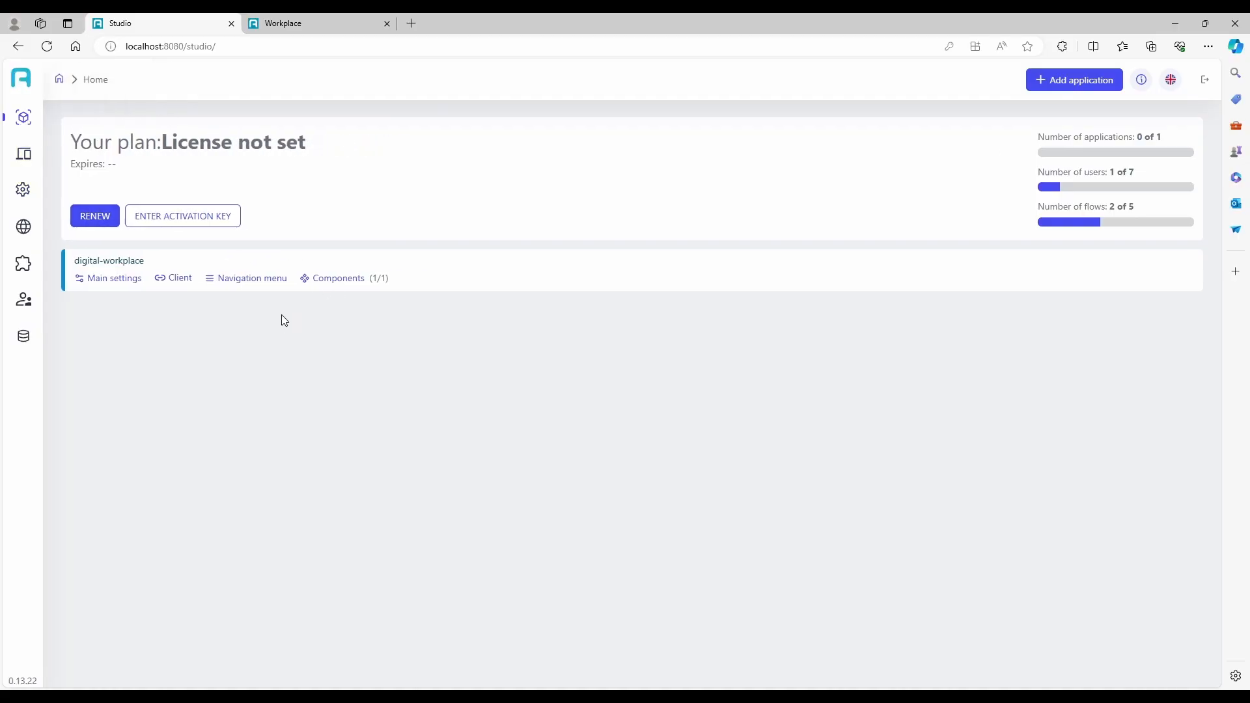
click(242, 278)
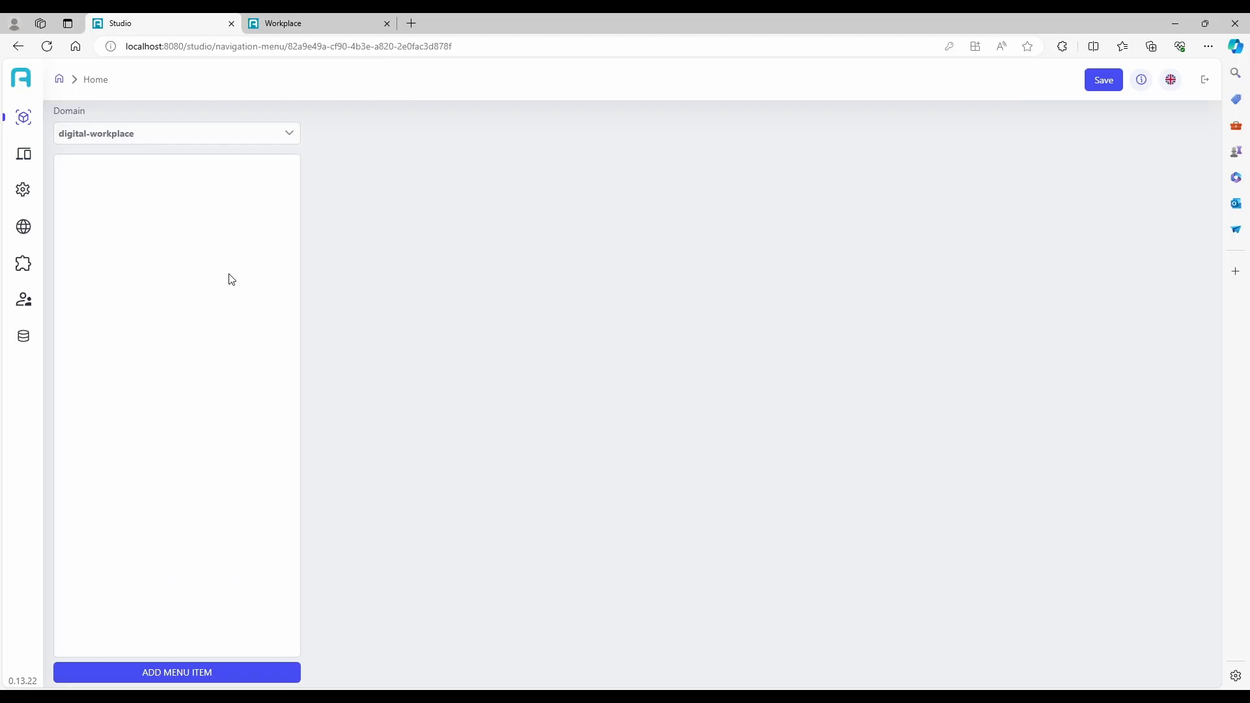
click(127, 677)
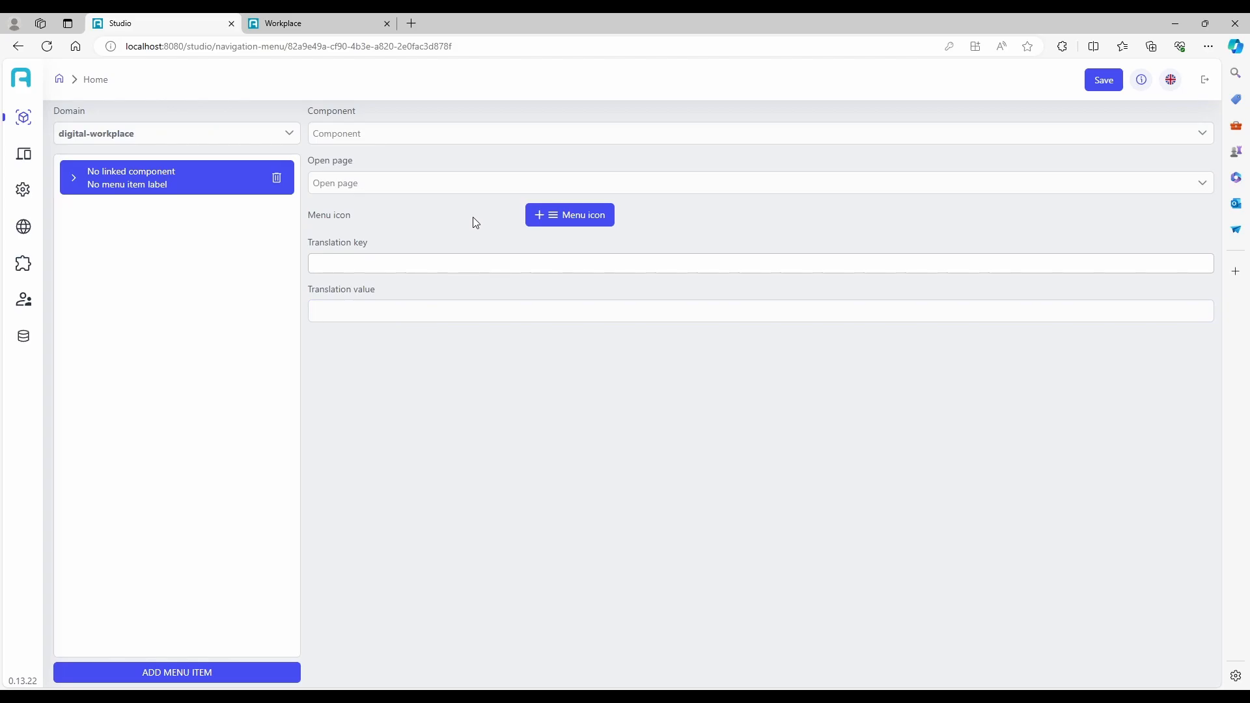
click(482, 138)
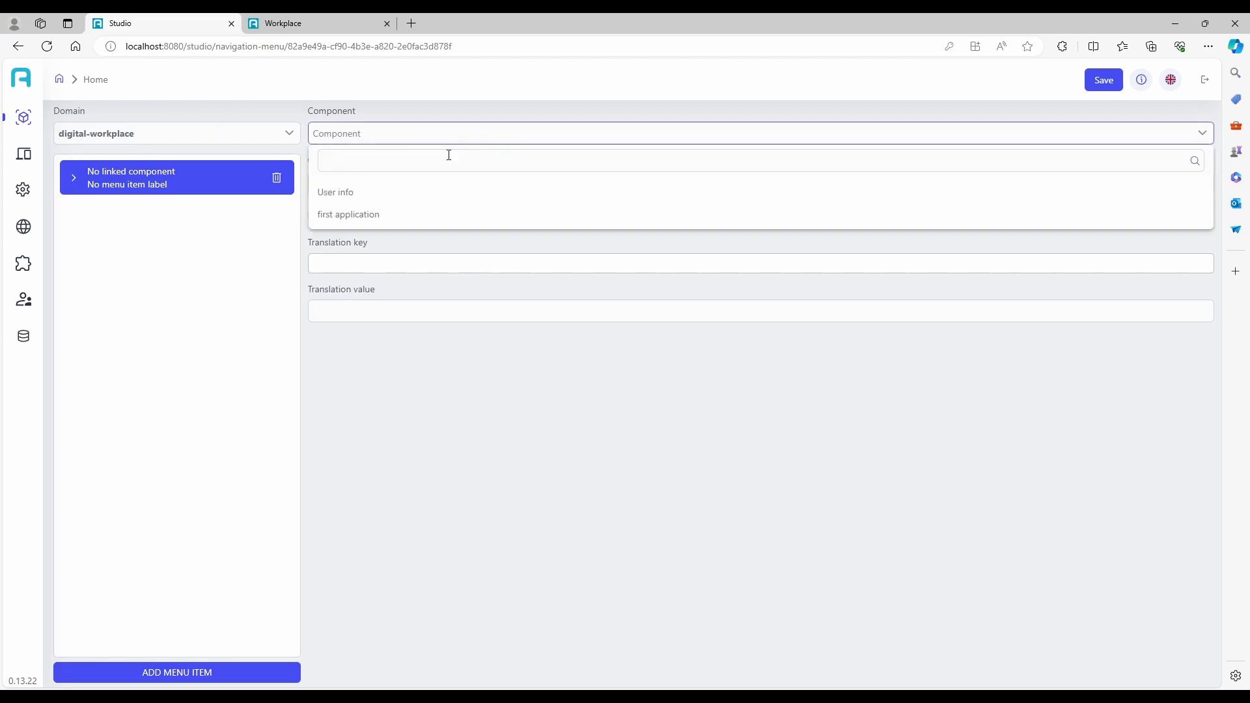
click(400, 215)
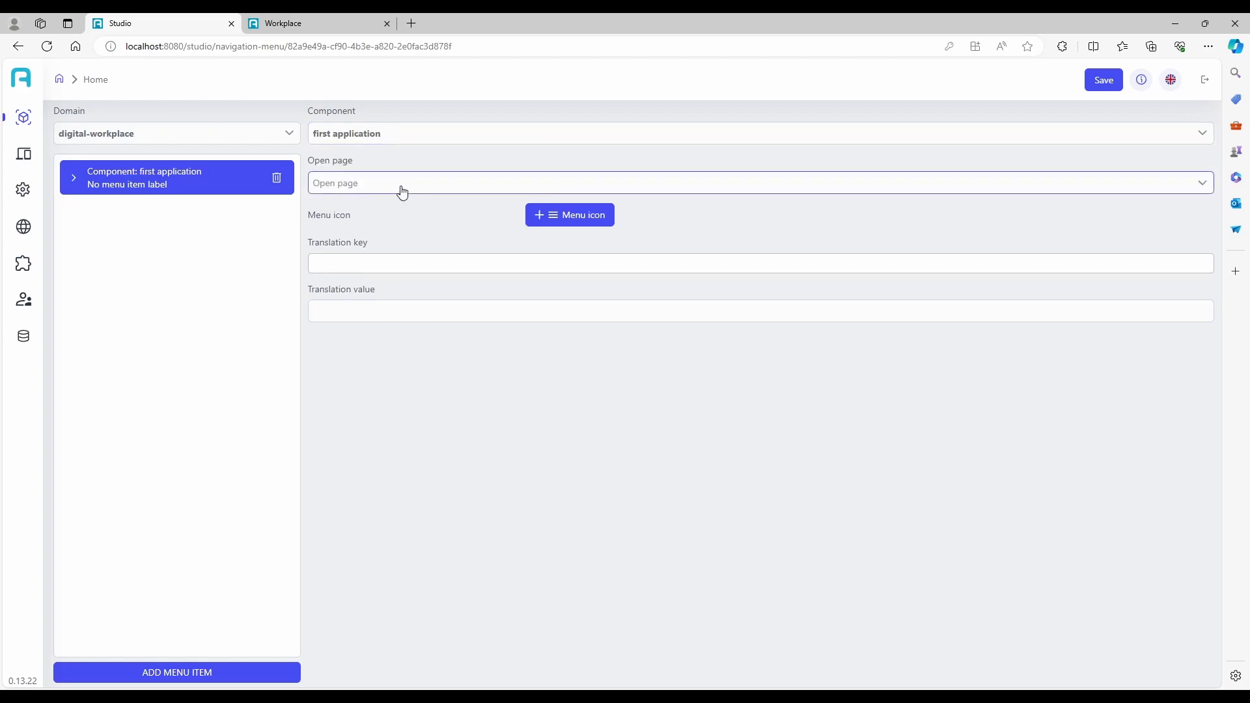
Make the menu item open Main page, set its translation value to "first application" and save the navigation menu.
click(402, 190)
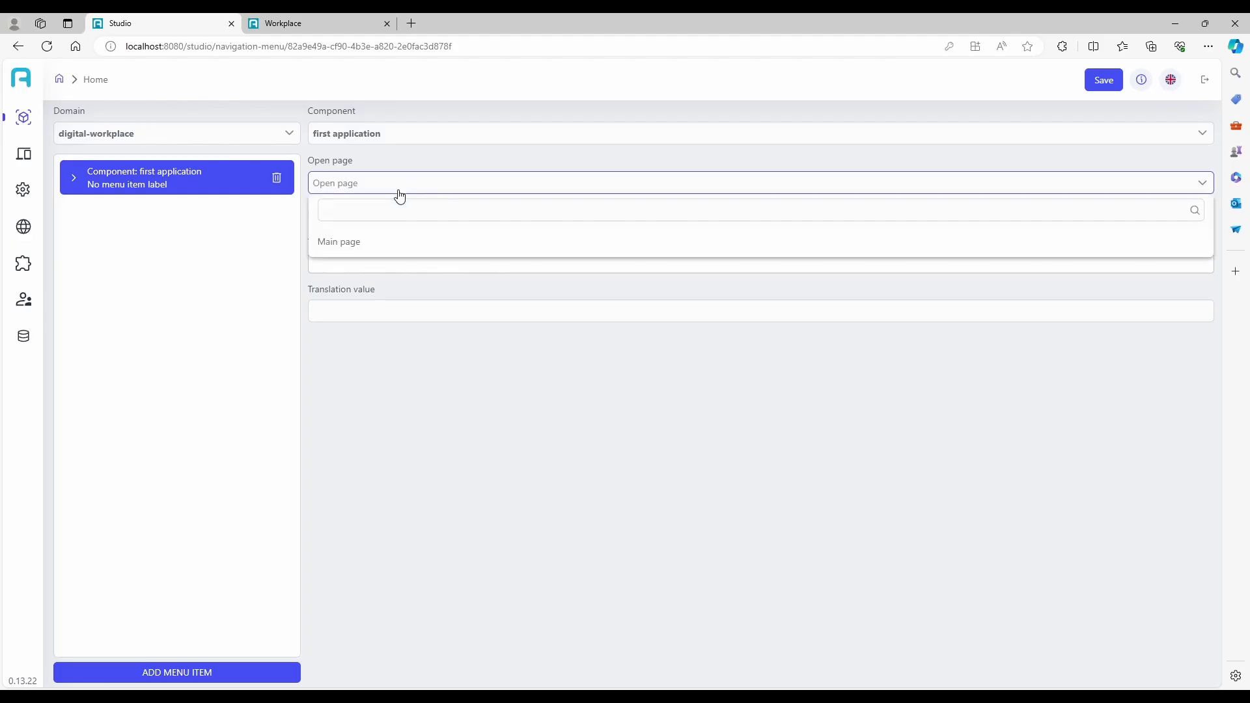
click(367, 244)
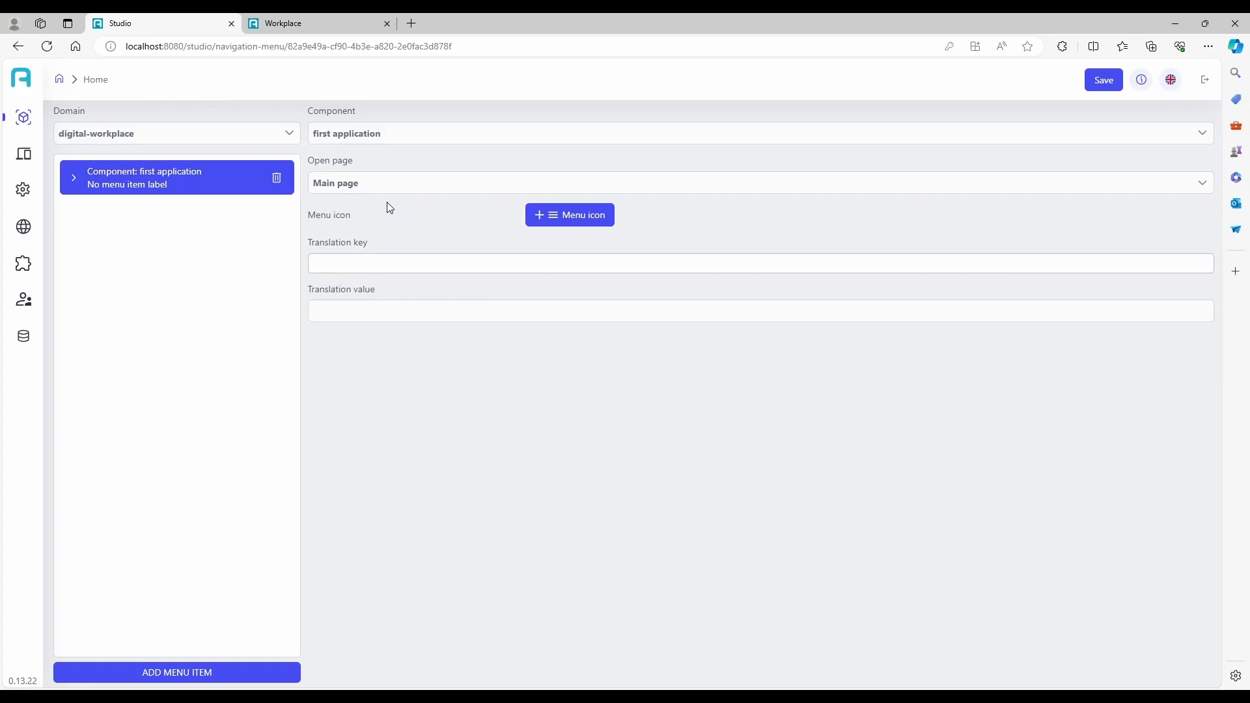
click(389, 313)
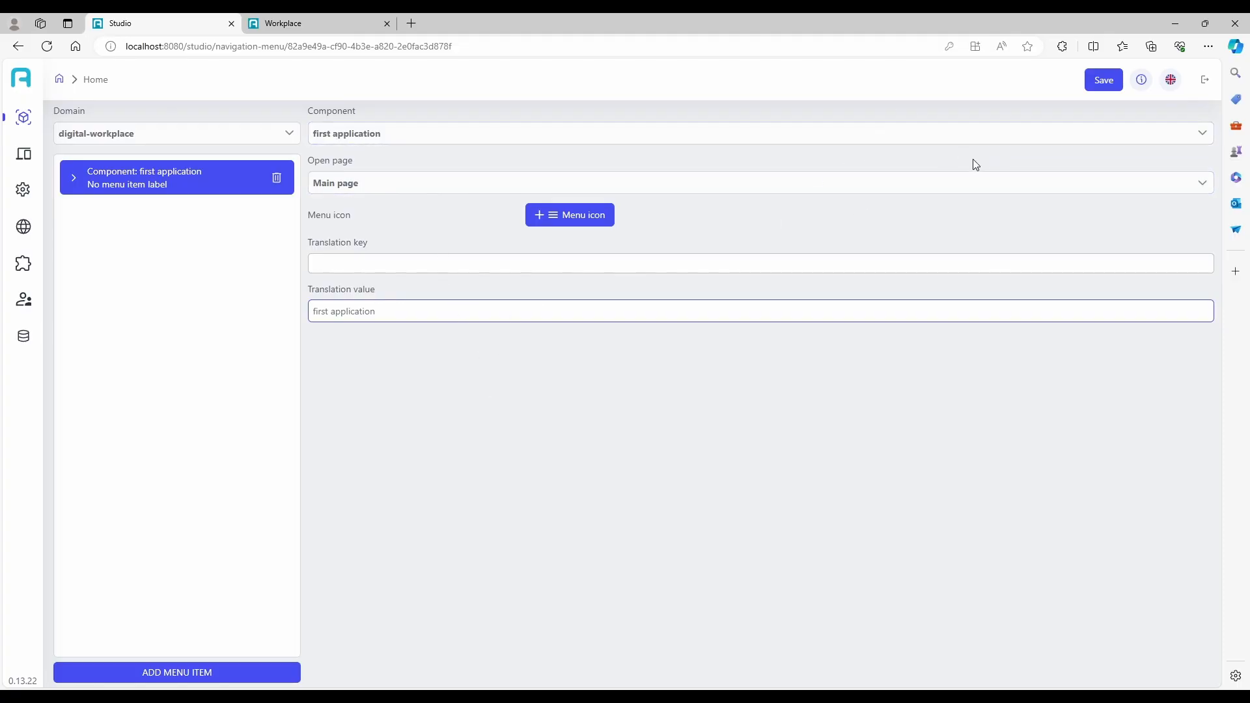
click(1104, 79)
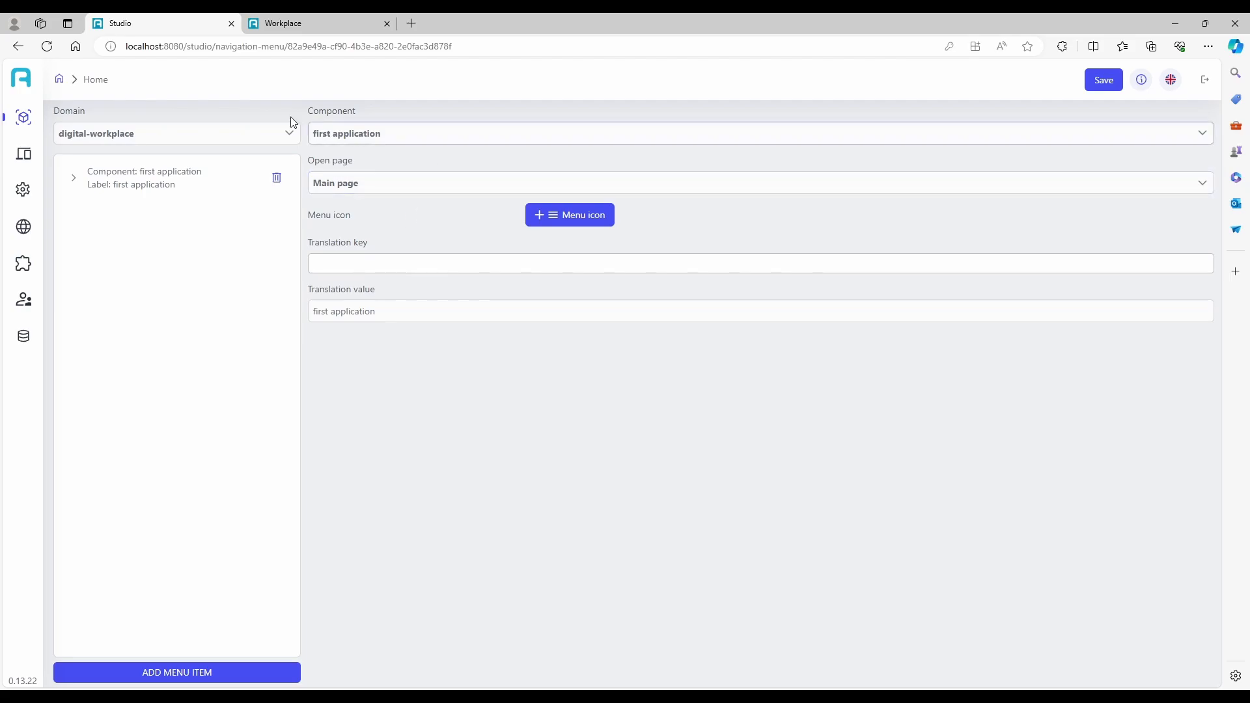
Switch to Workplace and open the first application from its navigation menu.
click(341, 23)
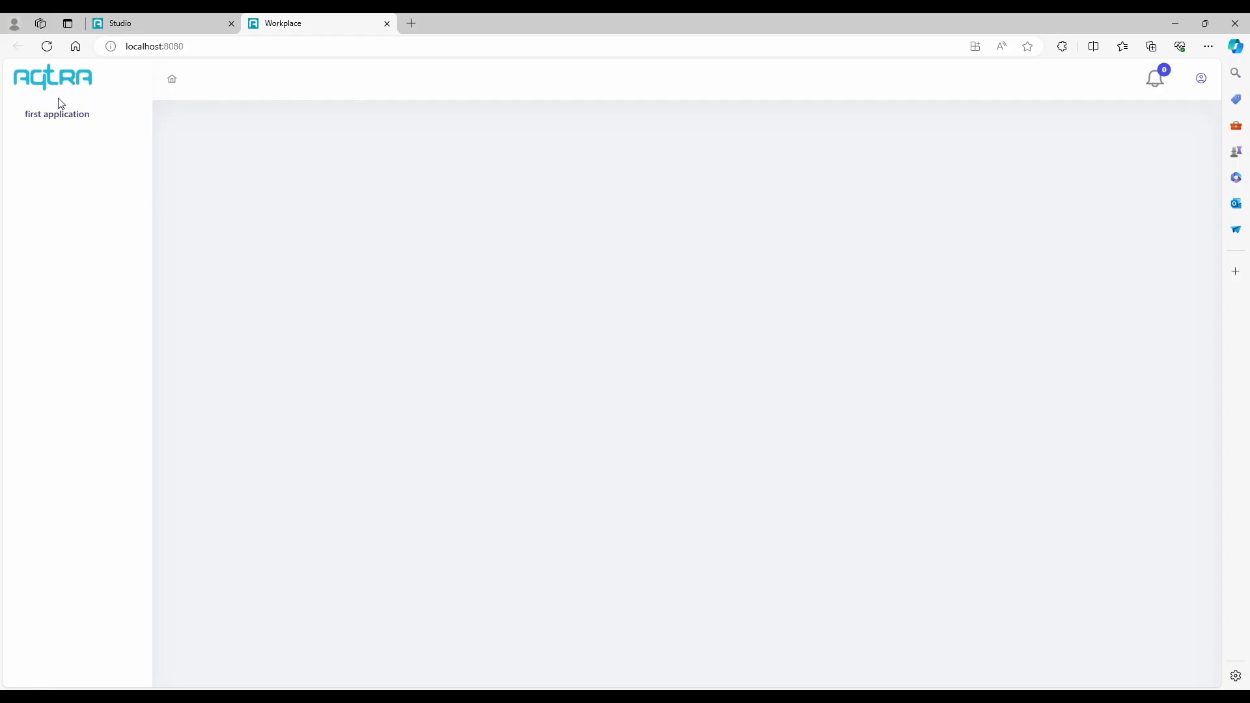
click(51, 116)
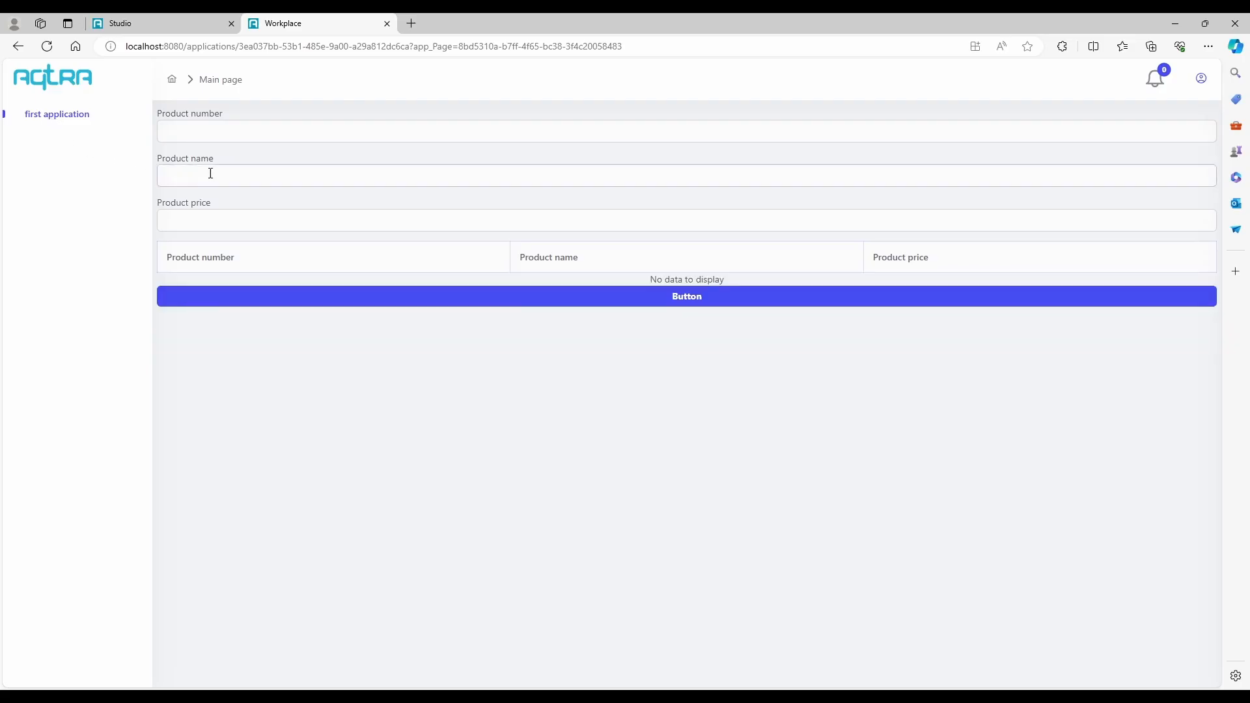
Store a product entry with product number 1, name "pen" and price 10, and reload the page.
click(272, 182)
click(248, 134)
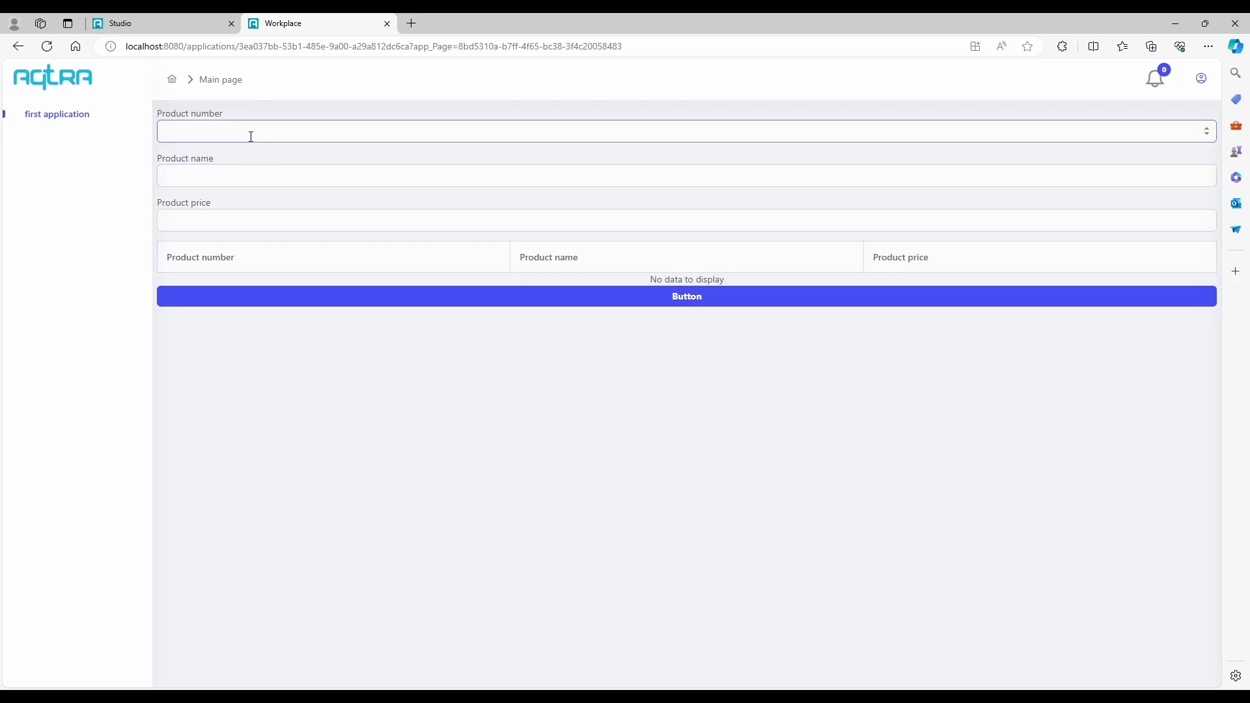
text(1)
click(227, 181)
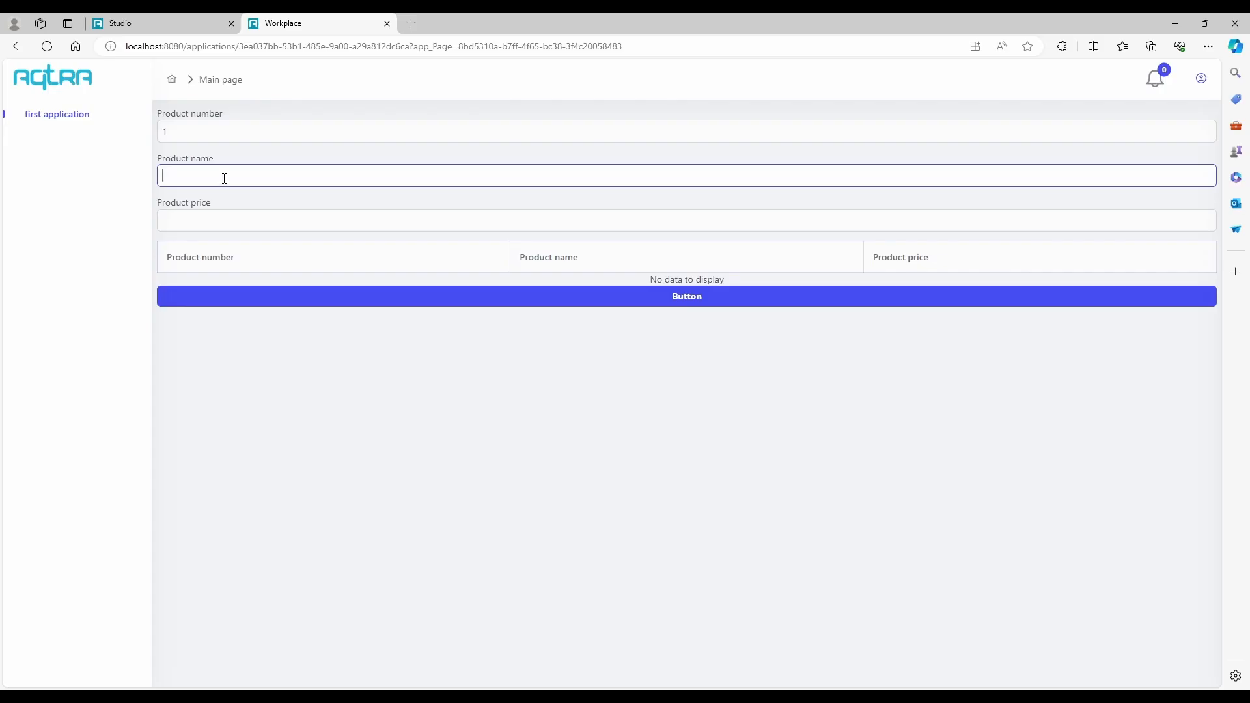
text(pen)
click(222, 217)
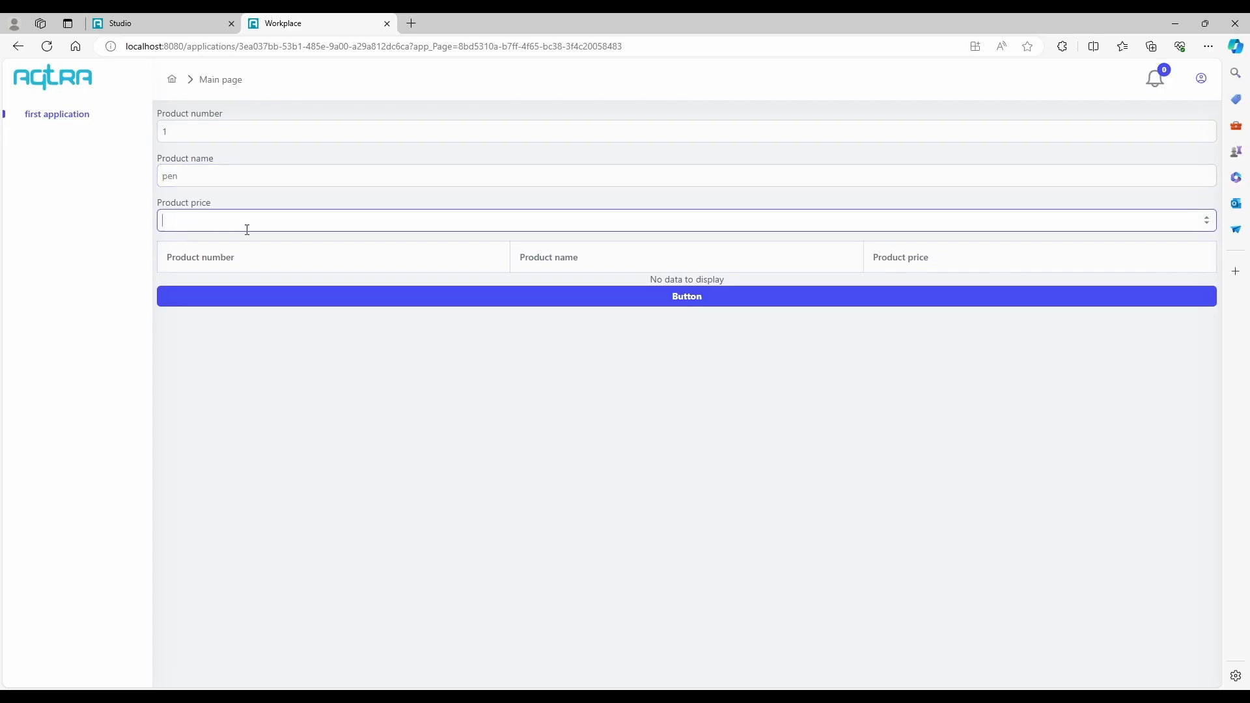
text(10)
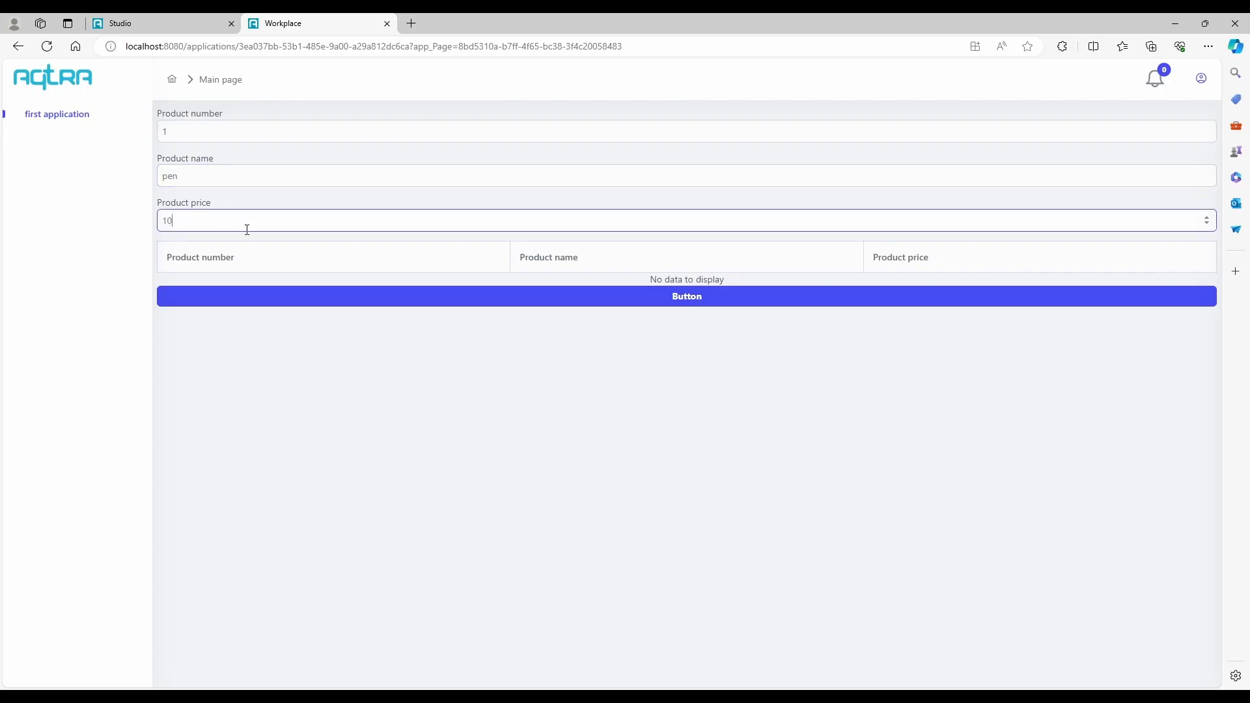
click(425, 299)
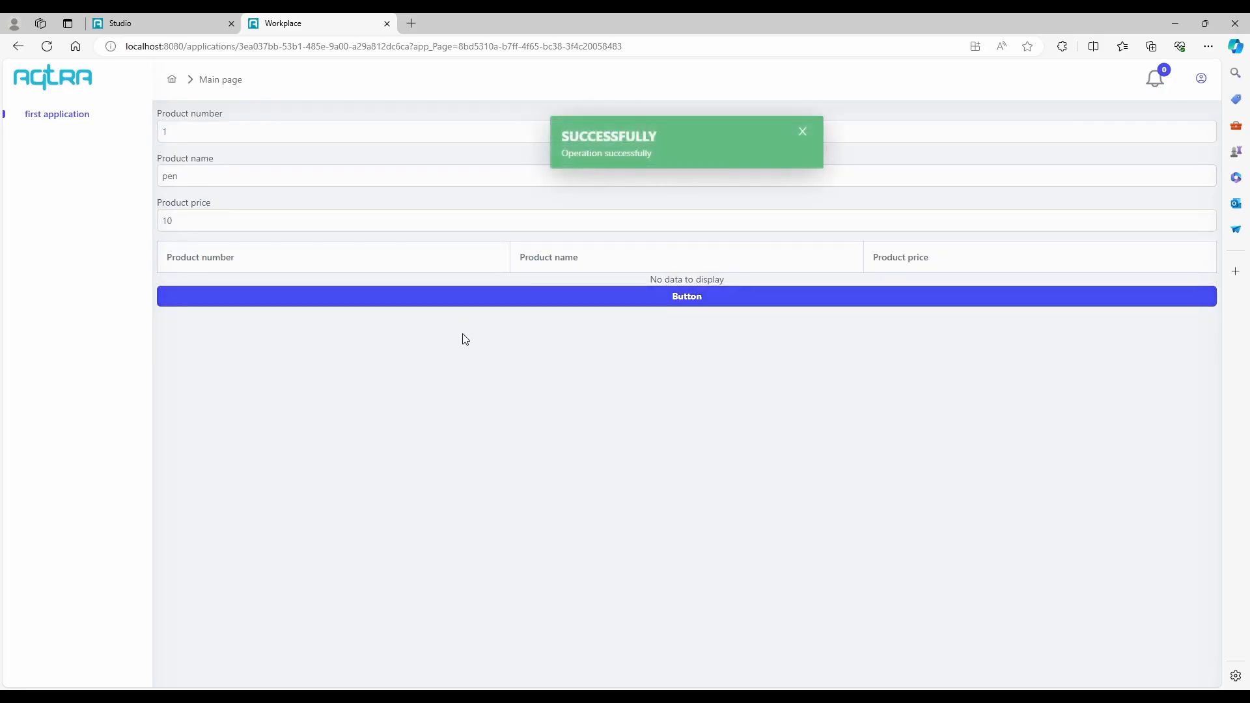
key(F5)
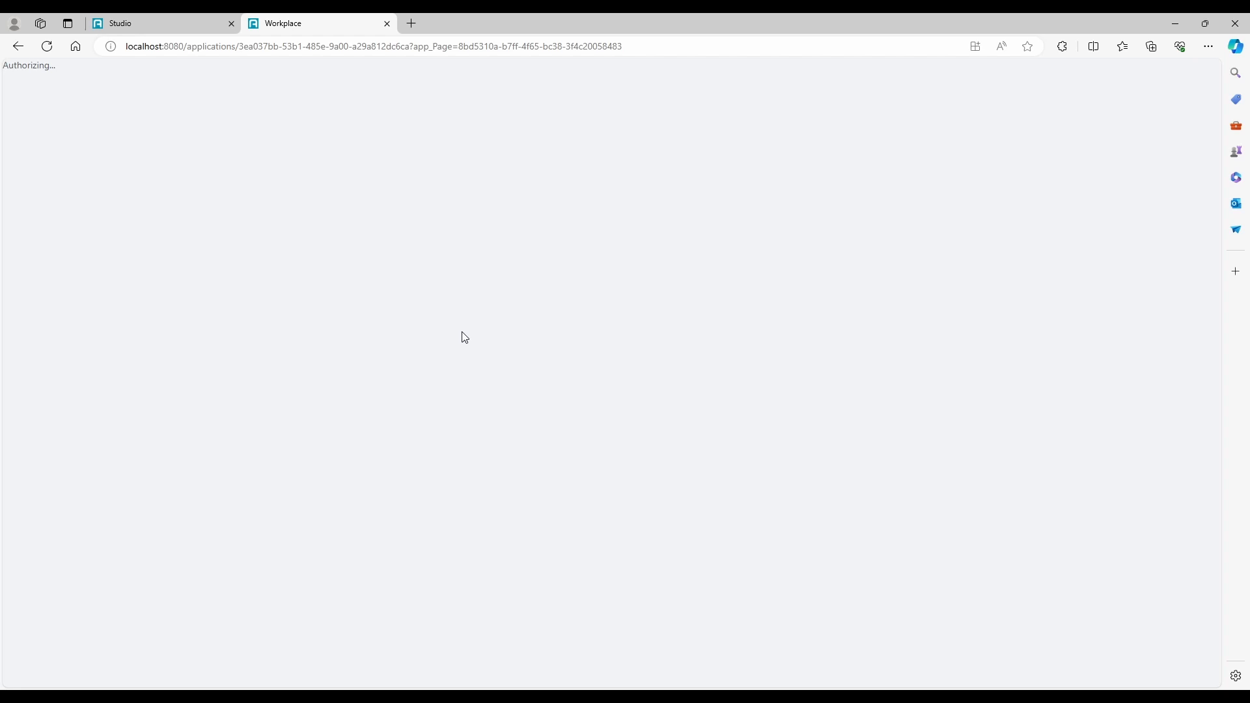